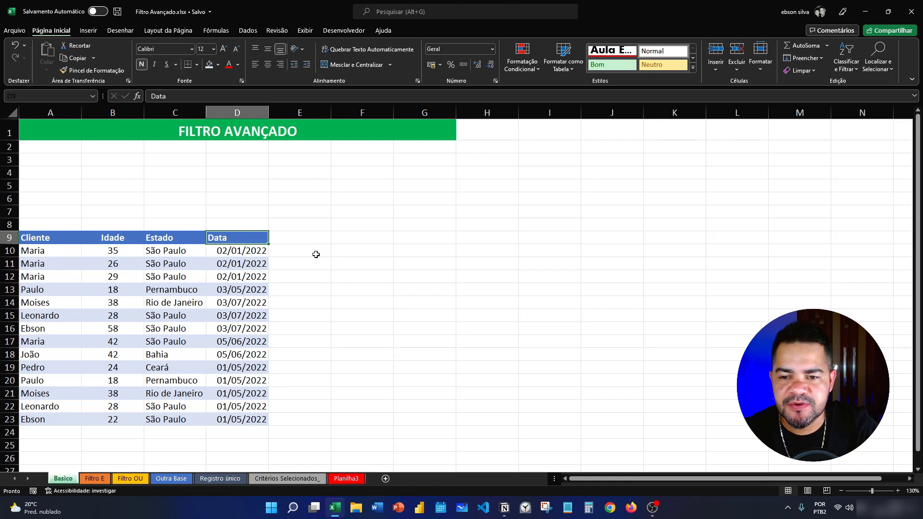
Step: Filter the table by the value of client cell A11 and remove the filter again
{"action": "left_click", "coordinate": [59, 241]}
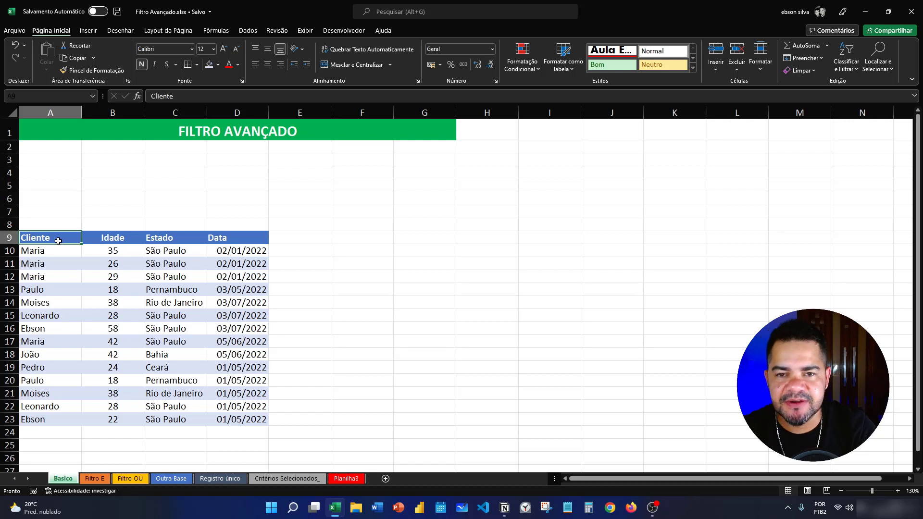
{"action": "key", "text": "ctrl+shift+l"}
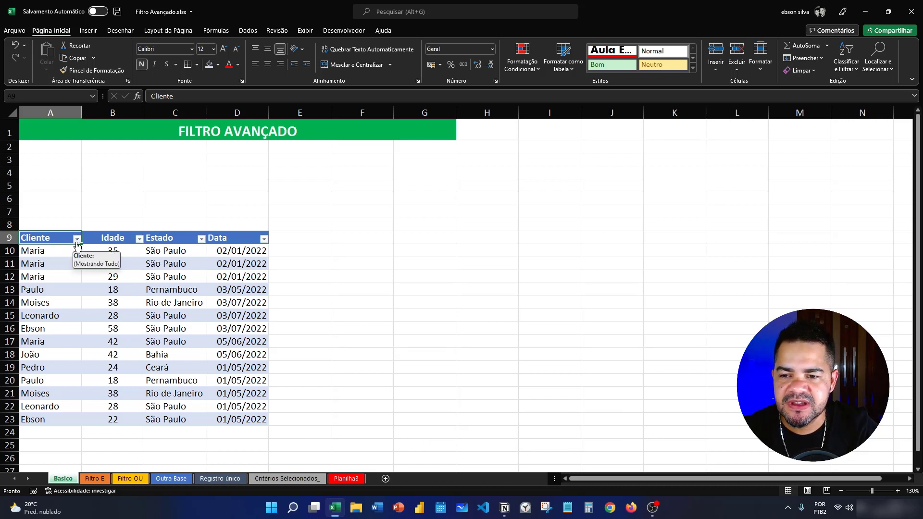
{"action": "left_click", "coordinate": [58, 263]}
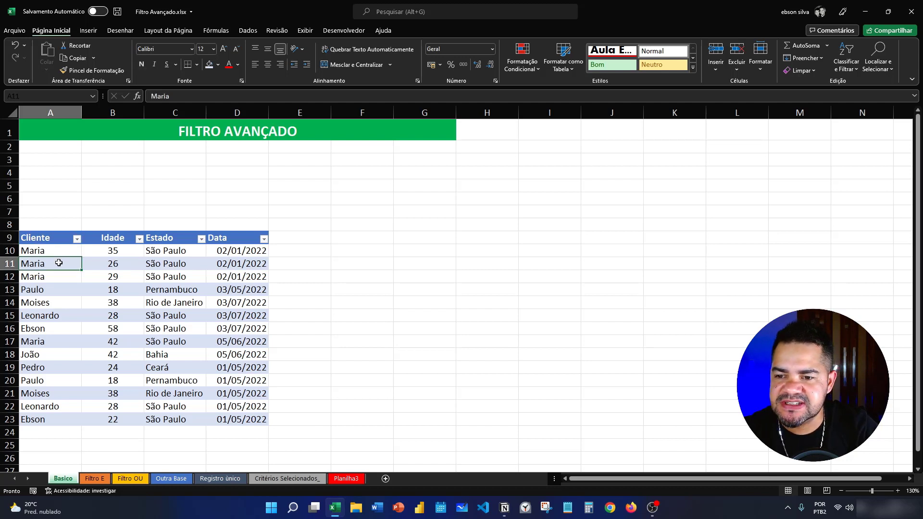
{"action": "right_click", "coordinate": [58, 263]}
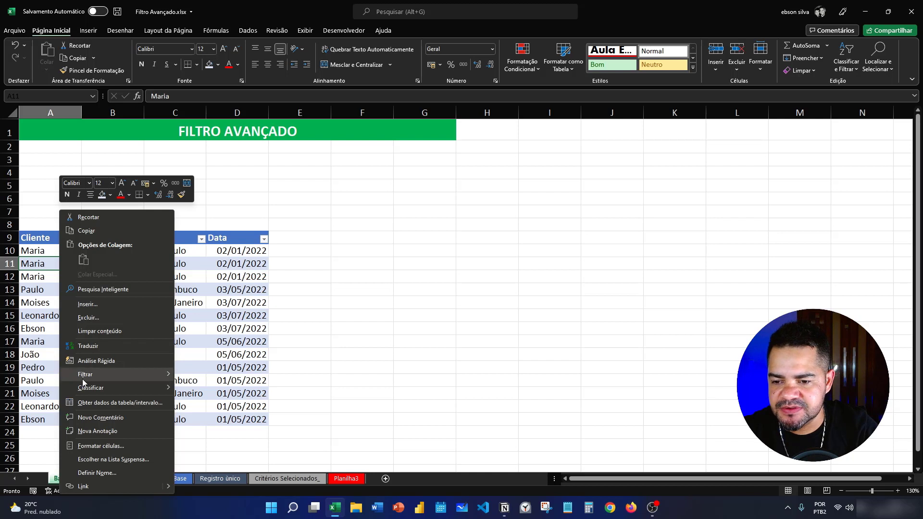
{"action": "mouse_move", "coordinate": [83, 380]}
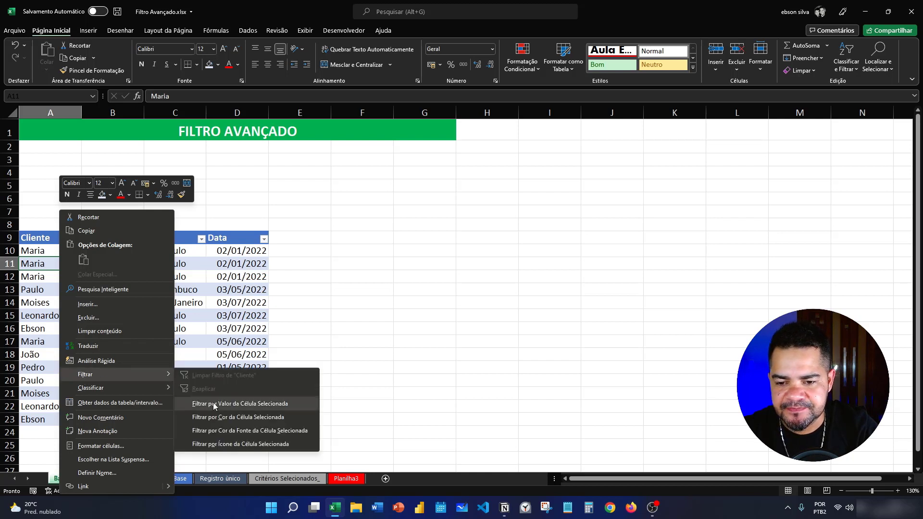
{"action": "left_click", "coordinate": [289, 408]}
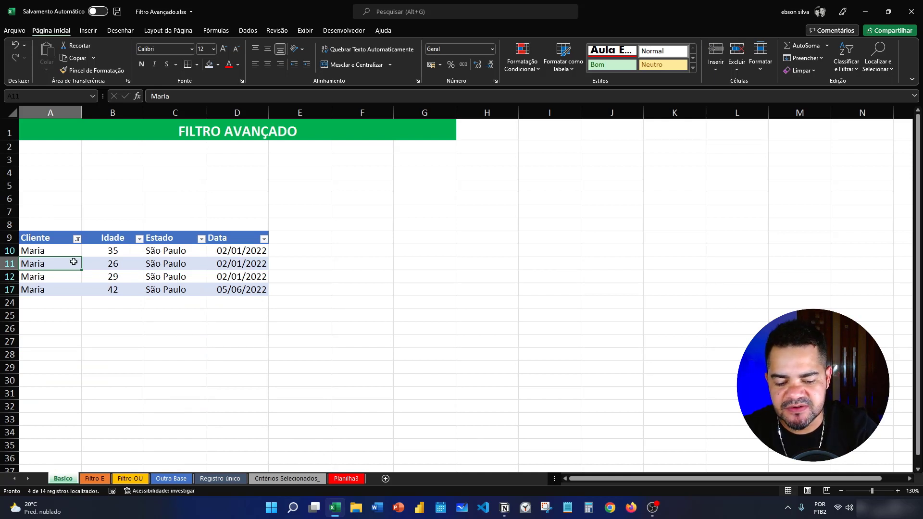
{"action": "key", "text": "ctrl+shift+l"}
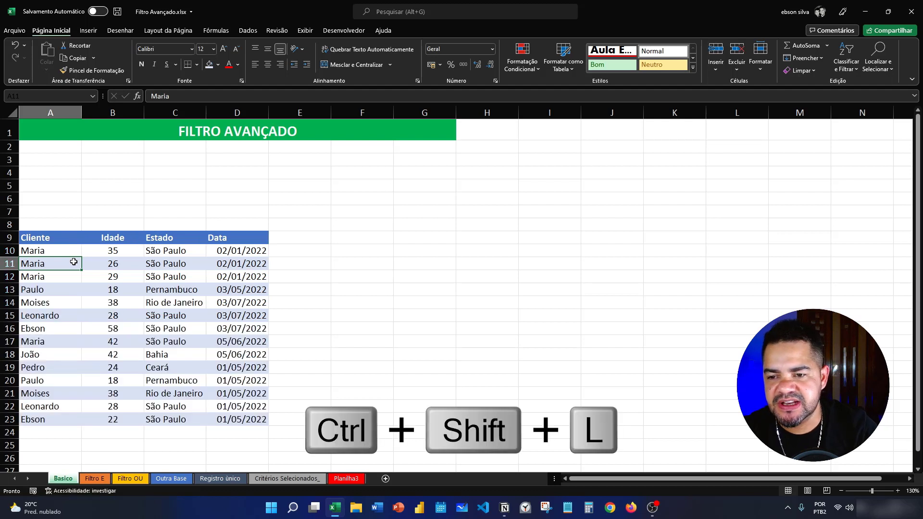
Step: Filter the table by the fill color of client cell A13, and clear that filter along with the header filters
{"action": "left_click", "coordinate": [58, 290]}
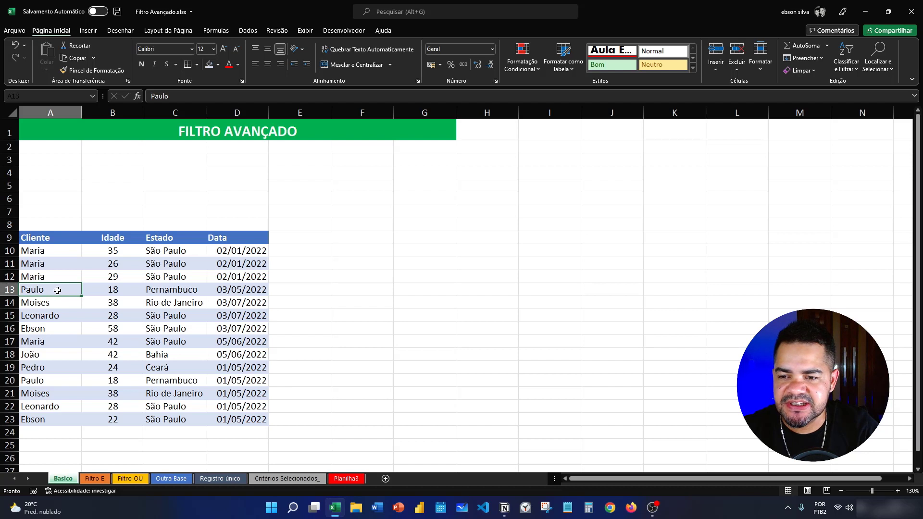
{"action": "right_click", "coordinate": [57, 291]}
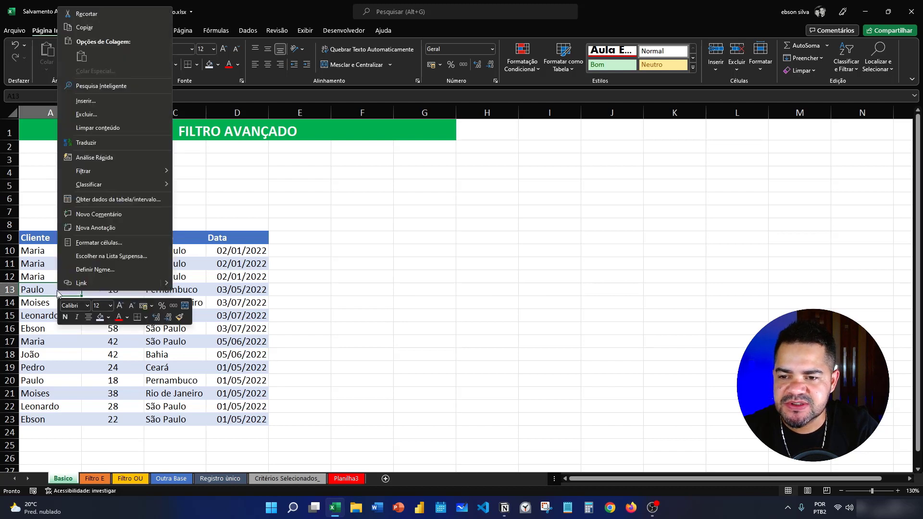
{"action": "mouse_move", "coordinate": [99, 169]}
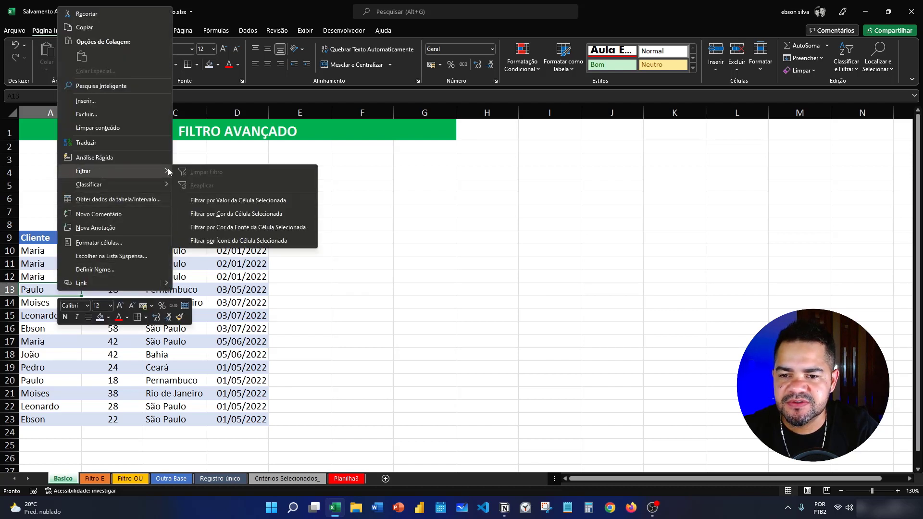
{"action": "left_click", "coordinate": [221, 214]}
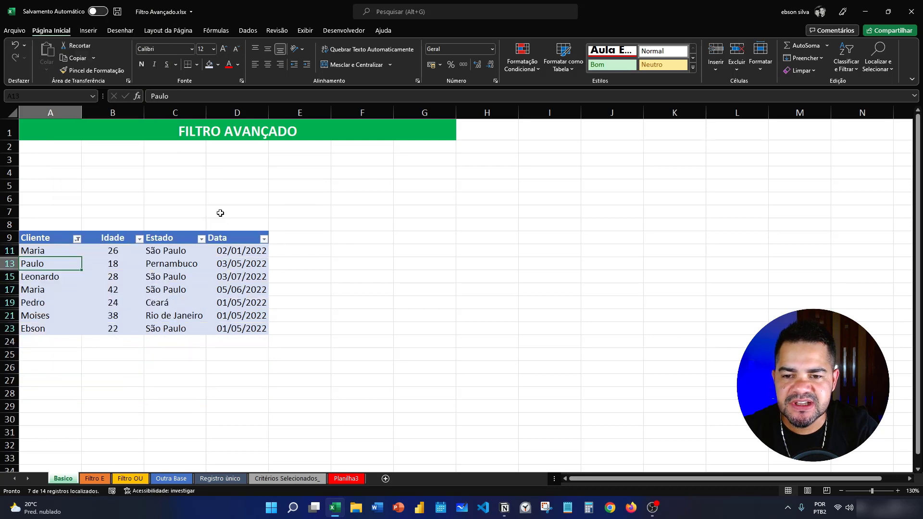
{"action": "left_click", "coordinate": [77, 239]}
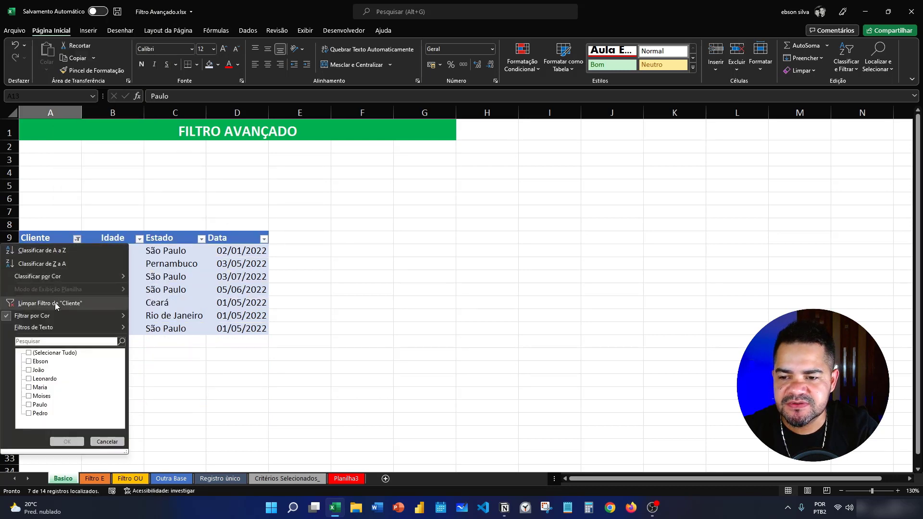
{"action": "left_click", "coordinate": [55, 303]}
{"action": "left_click", "coordinate": [210, 212]}
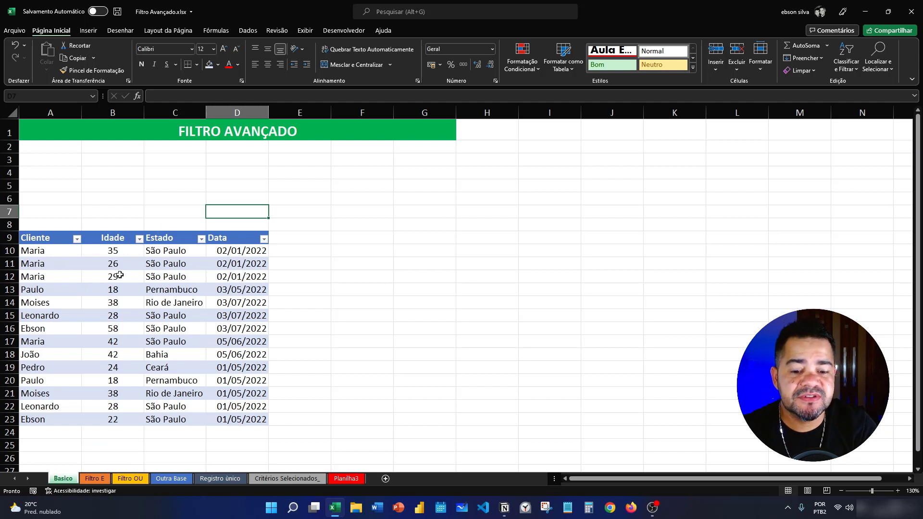
{"action": "key", "text": "ctrl+shift+l"}
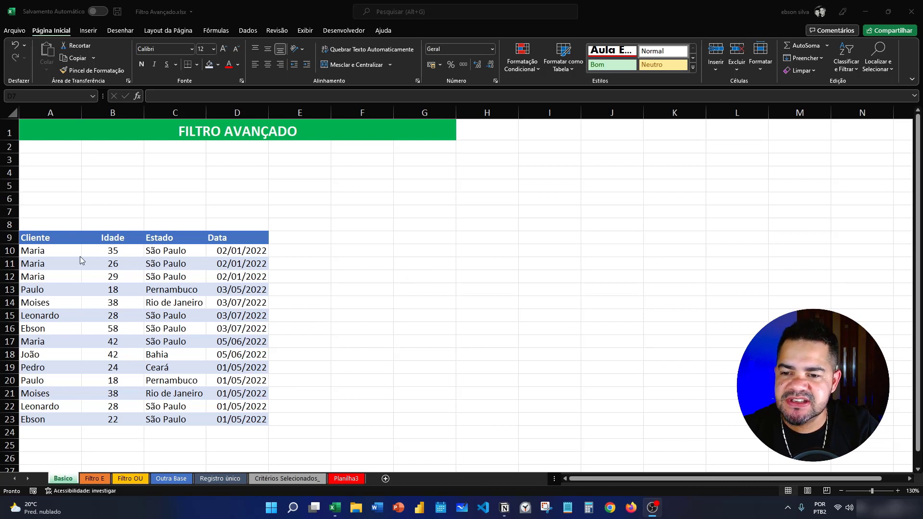
Step: Review the table's column headings in row 9 and the empty rows above them available for filter criteria
{"action": "left_click", "coordinate": [62, 239]}
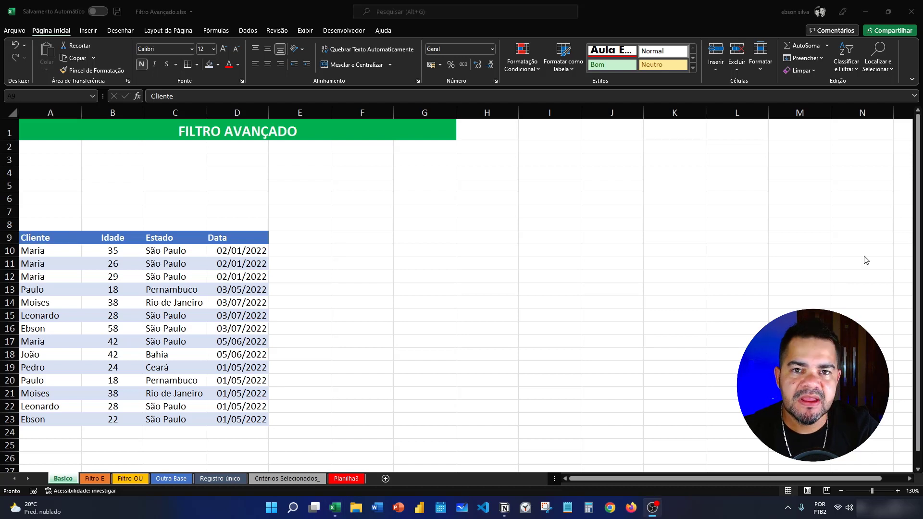
{"action": "left_click", "coordinate": [127, 196]}
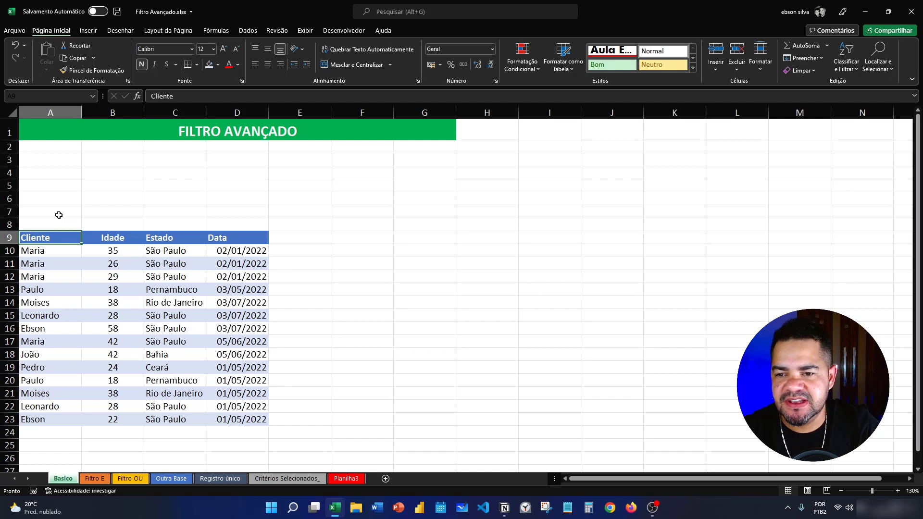
{"action": "left_click", "coordinate": [50, 161]}
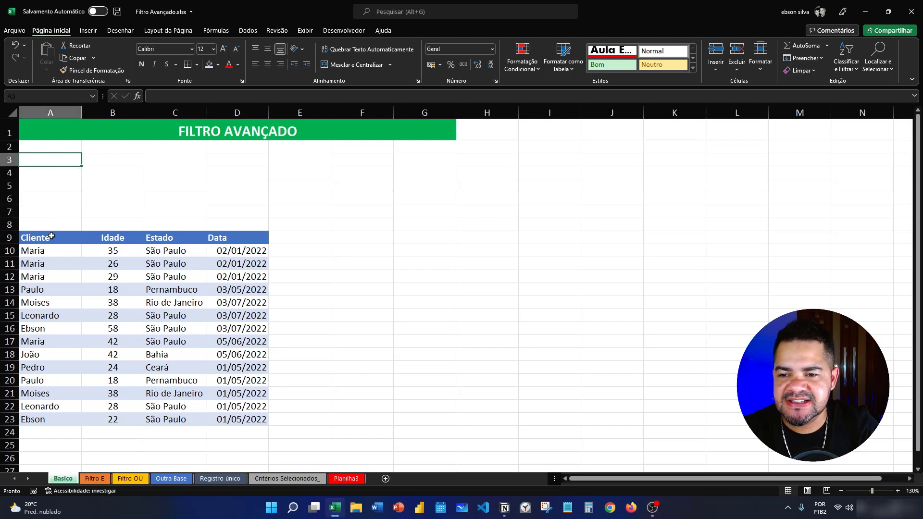
{"action": "left_click", "coordinate": [68, 236]}
{"action": "left_click", "coordinate": [114, 237]}
{"action": "left_click", "coordinate": [179, 237]}
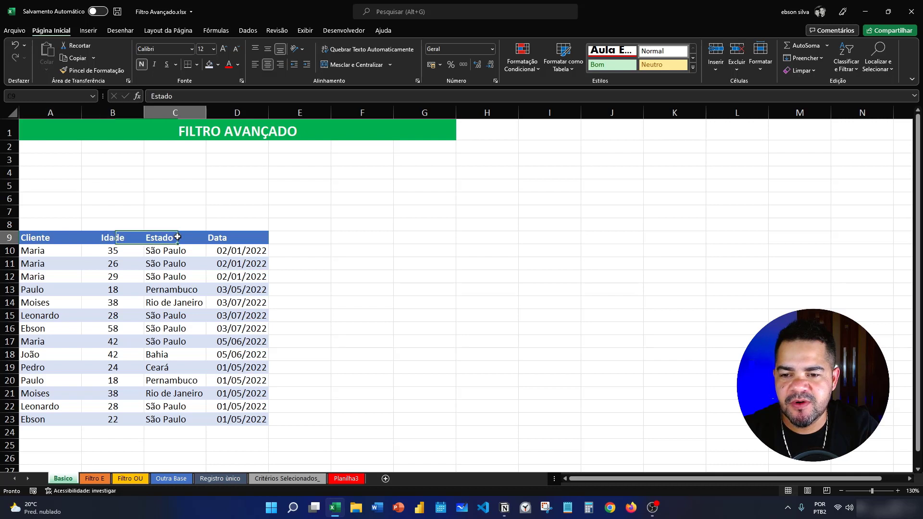
{"action": "left_click", "coordinate": [131, 237]}
{"action": "left_click", "coordinate": [225, 238]}
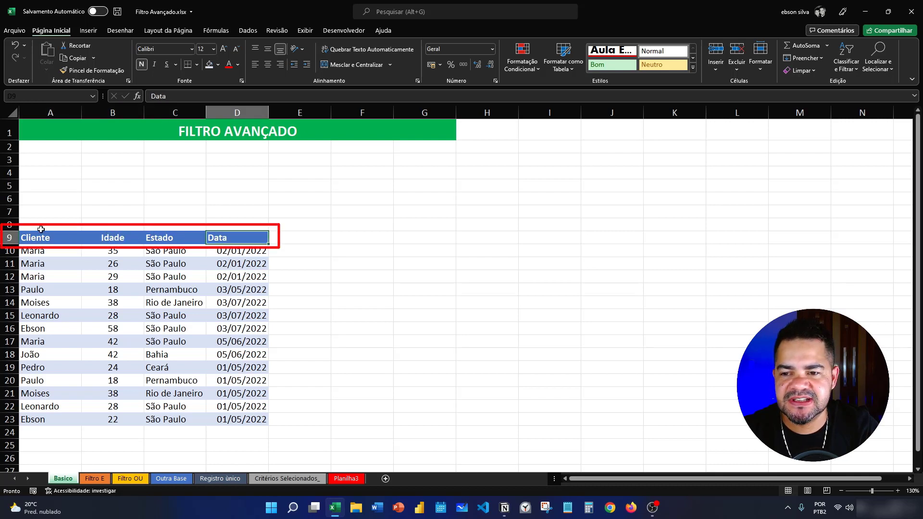
Step: Enter the criteria heading Cliente in cell A3, above the table
{"action": "left_click", "coordinate": [54, 160]}
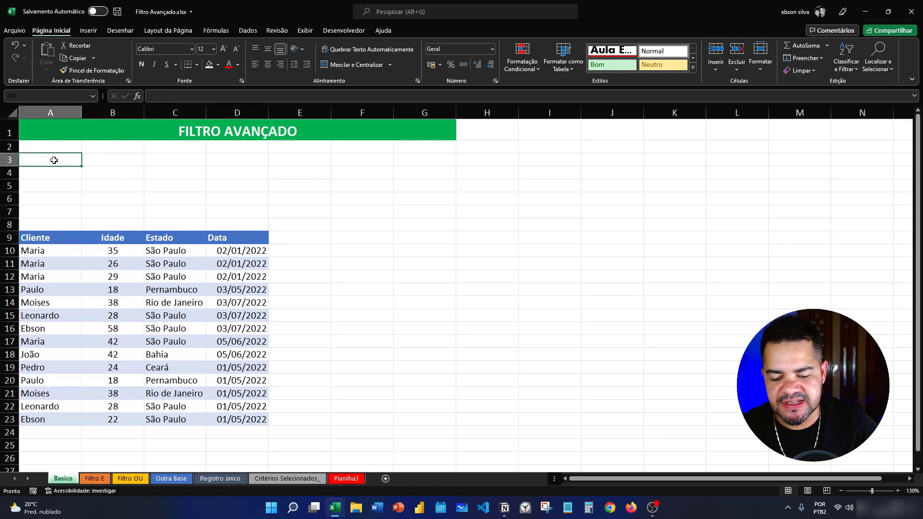
{"action": "type", "text": "Cliente"}
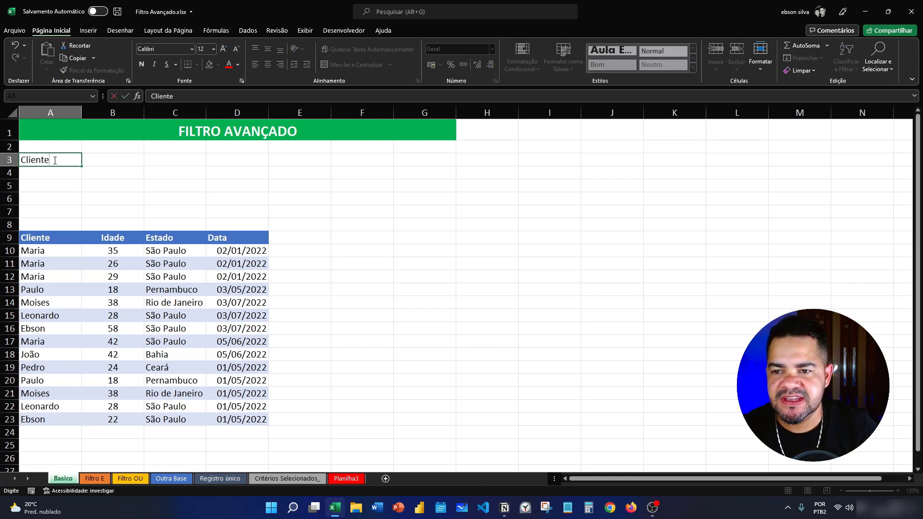
{"action": "key", "text": "Return"}
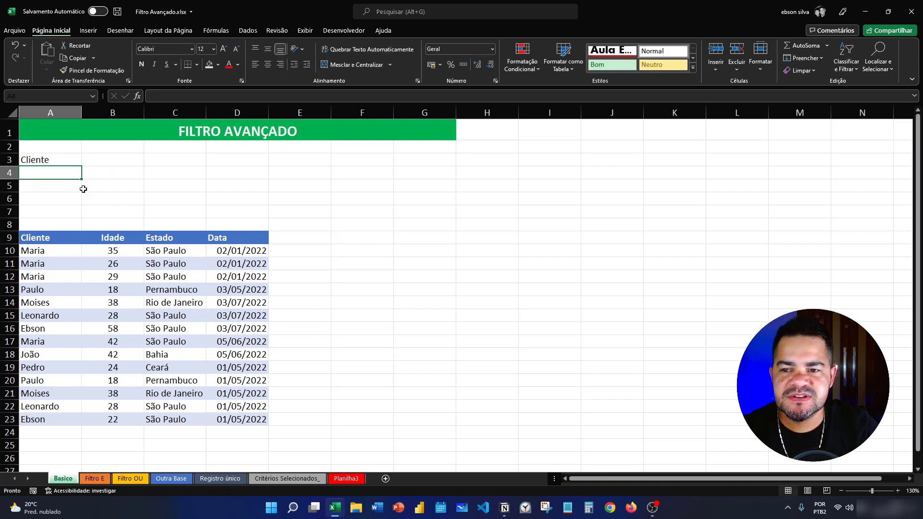
Step: Enter the client name from cell A10 as the filter criterion in cell A4, under the Cliente heading
{"action": "left_click", "coordinate": [54, 235]}
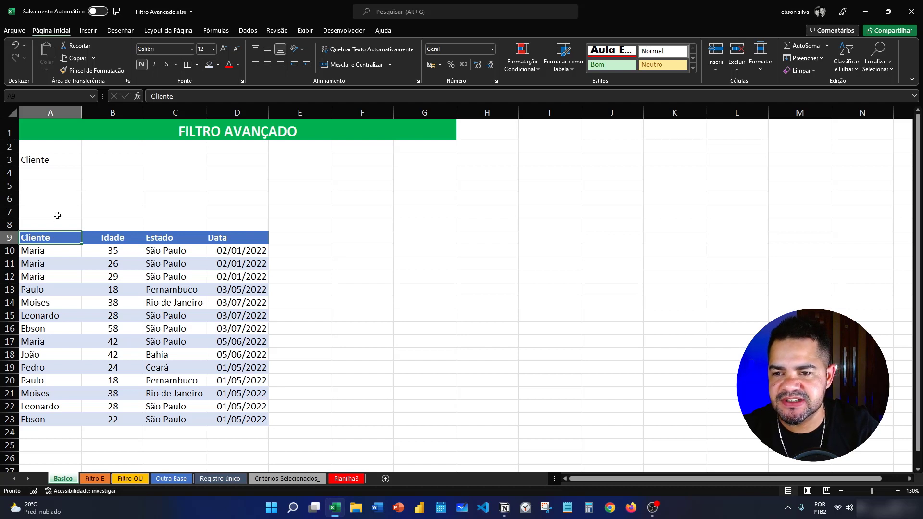
{"action": "left_click", "coordinate": [45, 174]}
{"action": "left_click_drag", "start_coordinate": [34, 251], "coordinate": [33, 407]}
{"action": "left_click", "coordinate": [58, 170]}
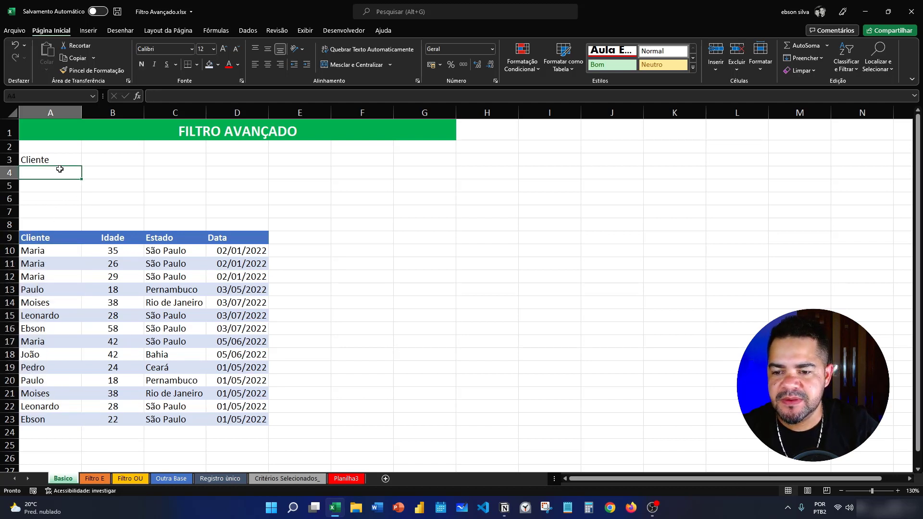
{"action": "type", "text": "Maria"}
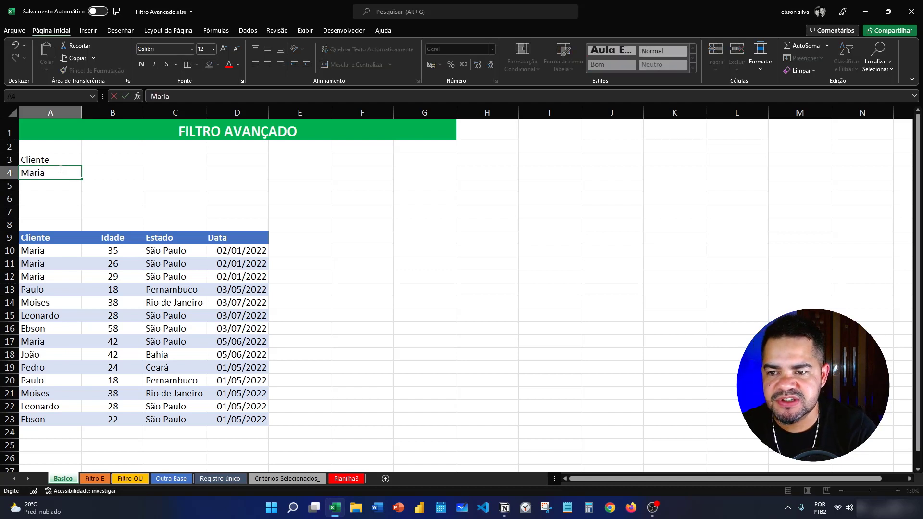
{"action": "key", "text": "Return"}
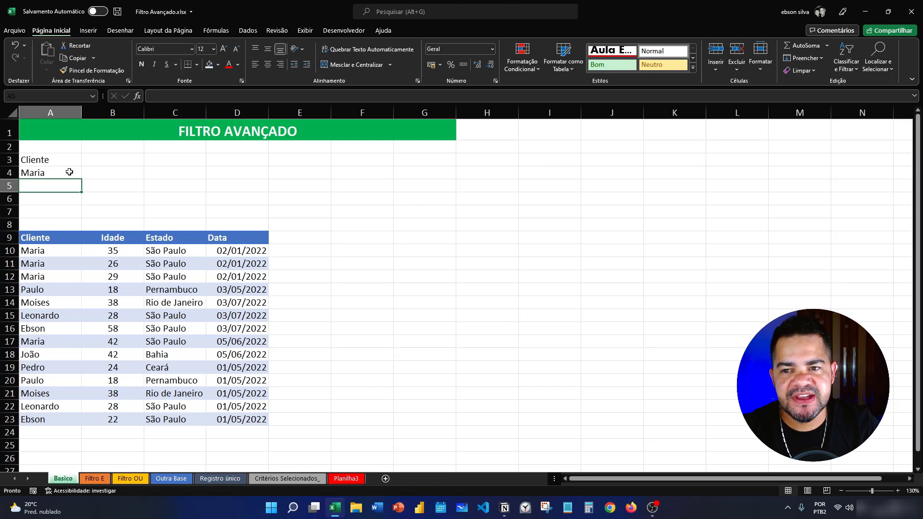
{"action": "left_click", "coordinate": [70, 172]}
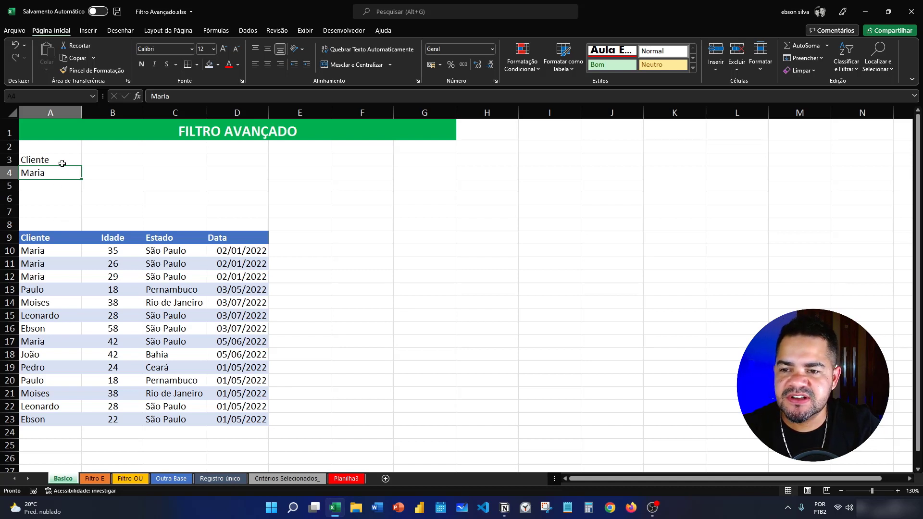
{"action": "left_click", "coordinate": [62, 163]}
{"action": "left_click", "coordinate": [60, 173]}
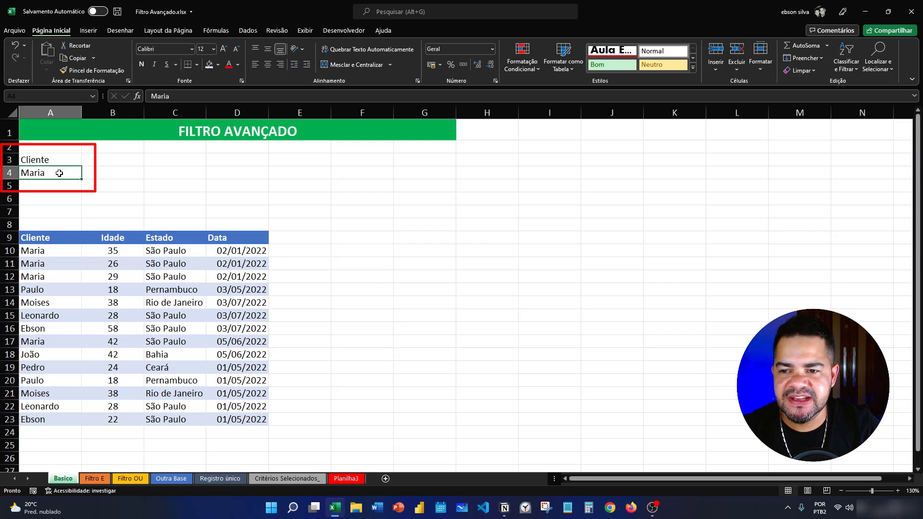
Step: Start an Advanced Filter on the table at A9:D23 and set its criteria range to A3:A4 on the Basico sheet
{"action": "left_click", "coordinate": [44, 240]}
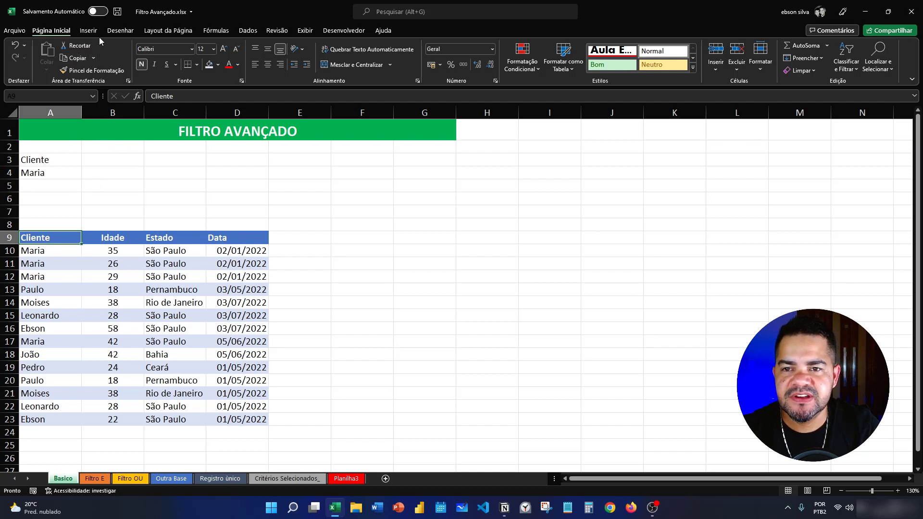
{"action": "left_click", "coordinate": [246, 31]}
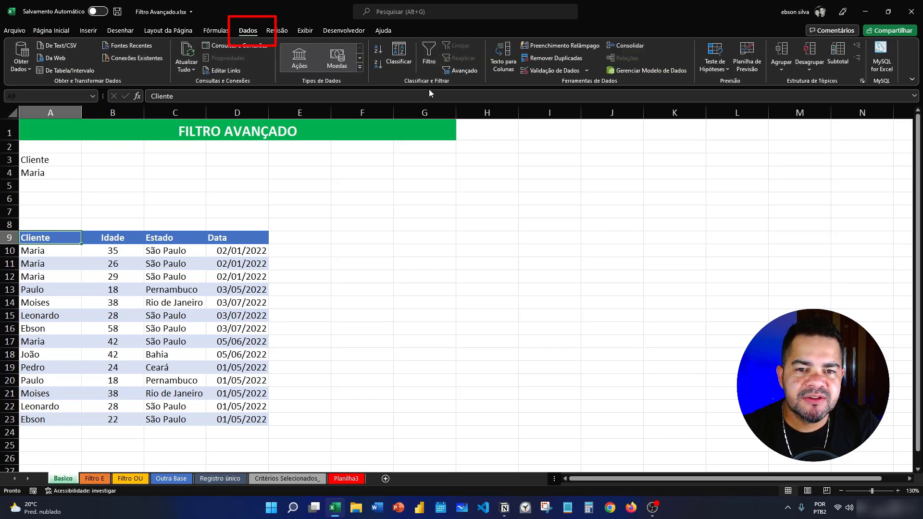
{"action": "left_click", "coordinate": [462, 71]}
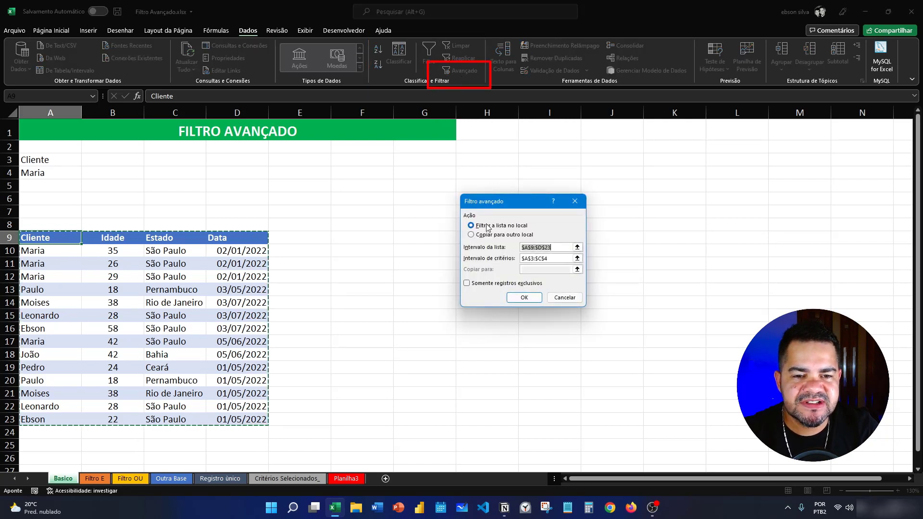
{"action": "left_click_drag", "start_coordinate": [501, 208], "coordinate": [326, 240]}
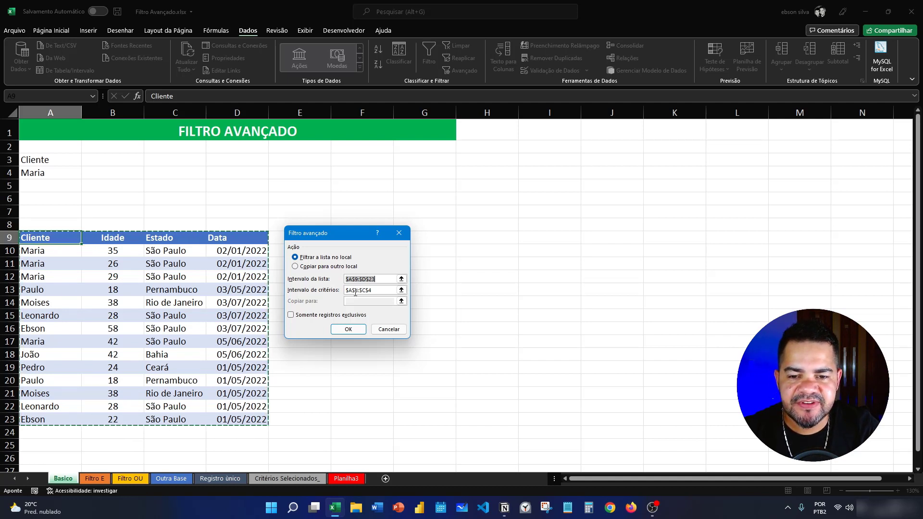
{"action": "left_click", "coordinate": [402, 290]}
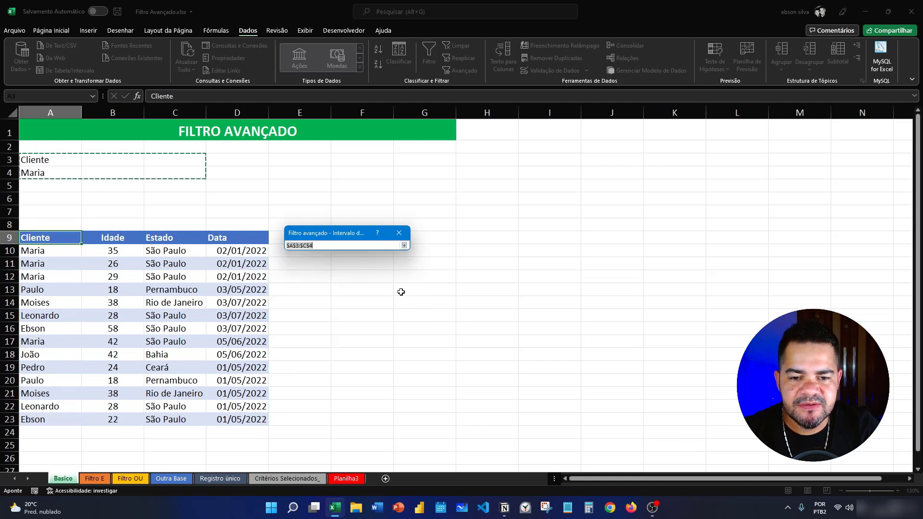
{"action": "left_click_drag", "start_coordinate": [65, 160], "coordinate": [66, 175]}
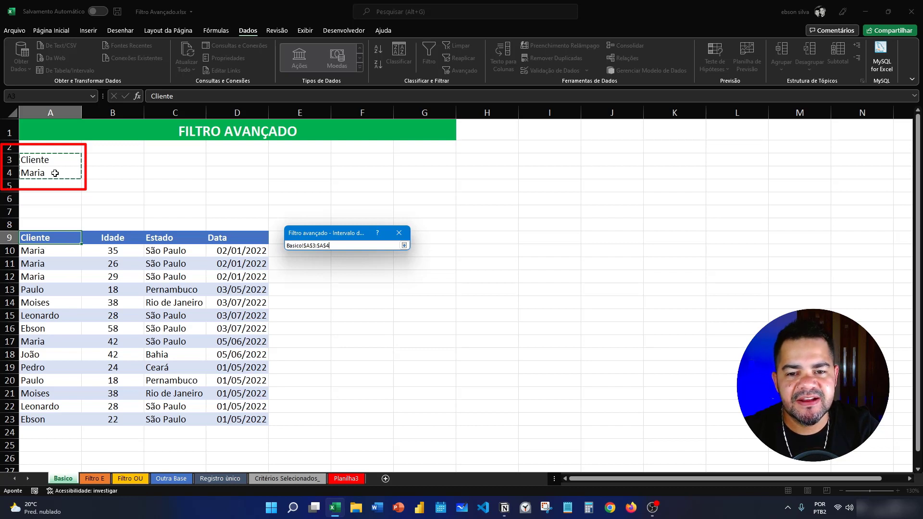
{"action": "left_click", "coordinate": [404, 245]}
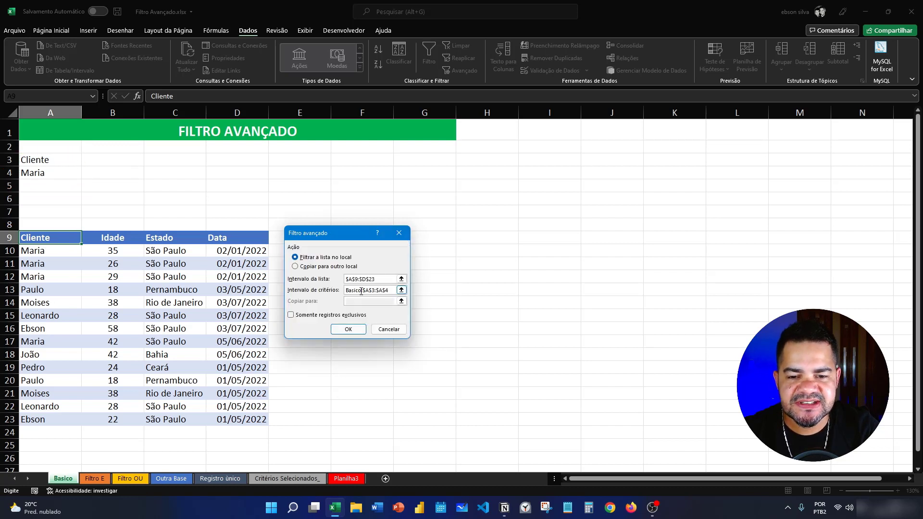
Step: Run the Advanced Filter in place with the single client criterion, and clear it to show all rows again
{"action": "left_click", "coordinate": [348, 328]}
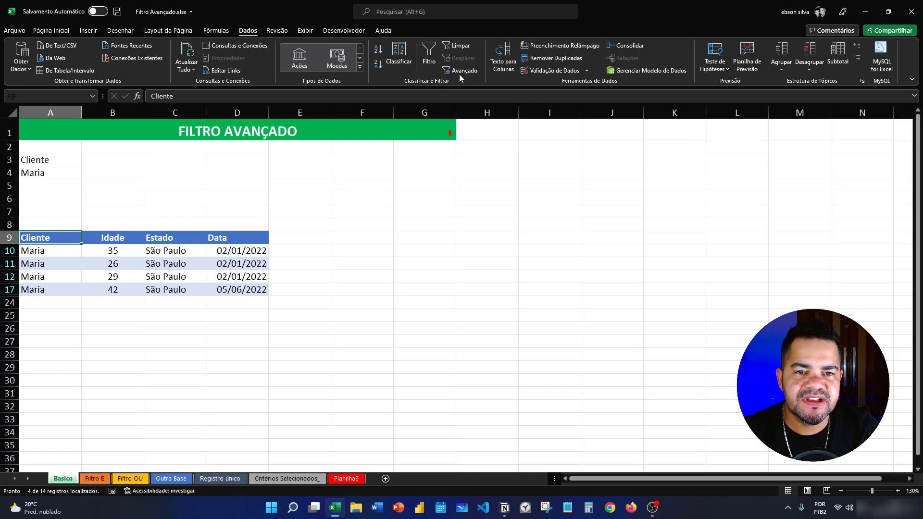
{"action": "left_click_drag", "start_coordinate": [449, 136], "coordinate": [455, 58]}
{"action": "left_click", "coordinate": [461, 45]}
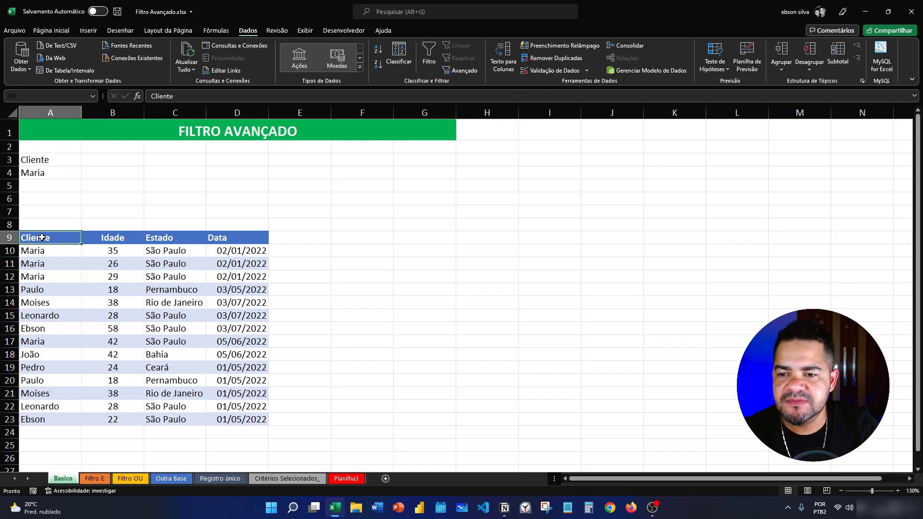
Step: Enter the client name from cell A13 as a second filter criterion in cell A5, under the first one
{"action": "key", "text": "Up"}
{"action": "key", "text": "Up"}
{"action": "key", "text": "Up"}
{"action": "key", "text": "Up"}
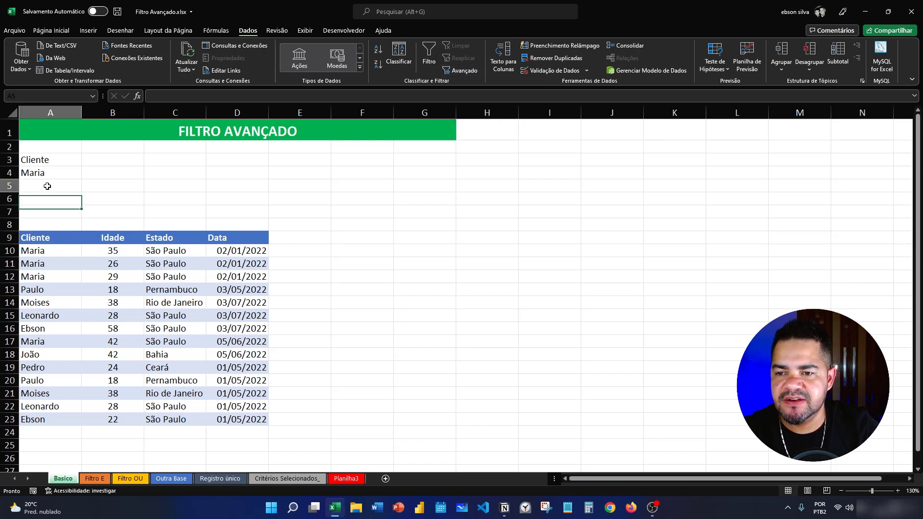
{"action": "type", "text": "Paulo"}
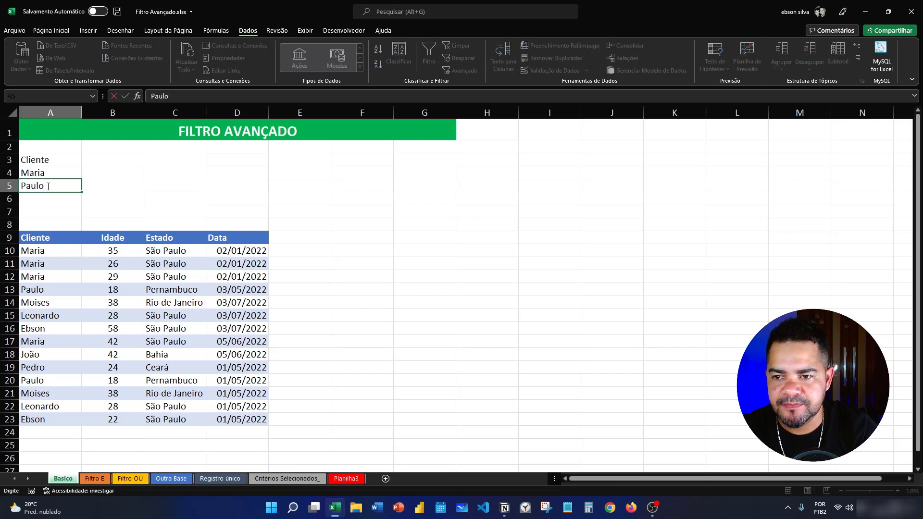
{"action": "key", "text": "Return"}
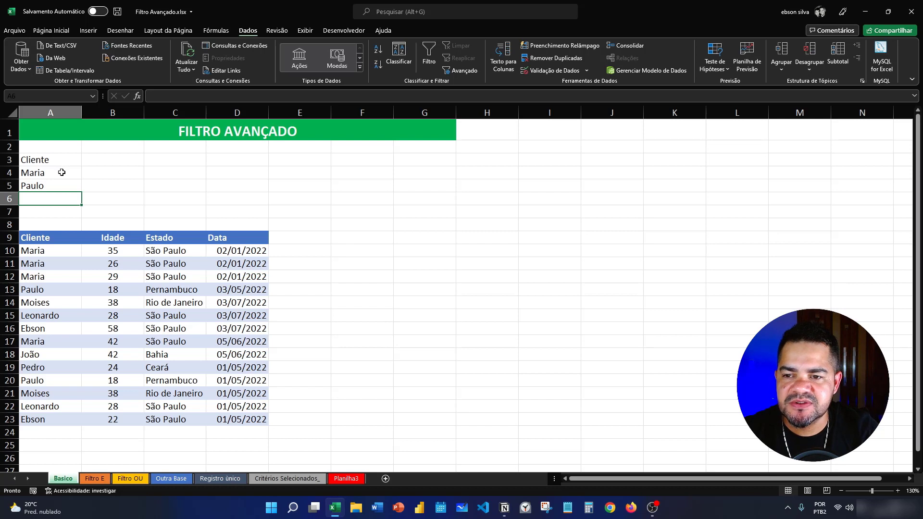
{"action": "left_click", "coordinate": [62, 172]}
{"action": "left_click", "coordinate": [59, 185]}
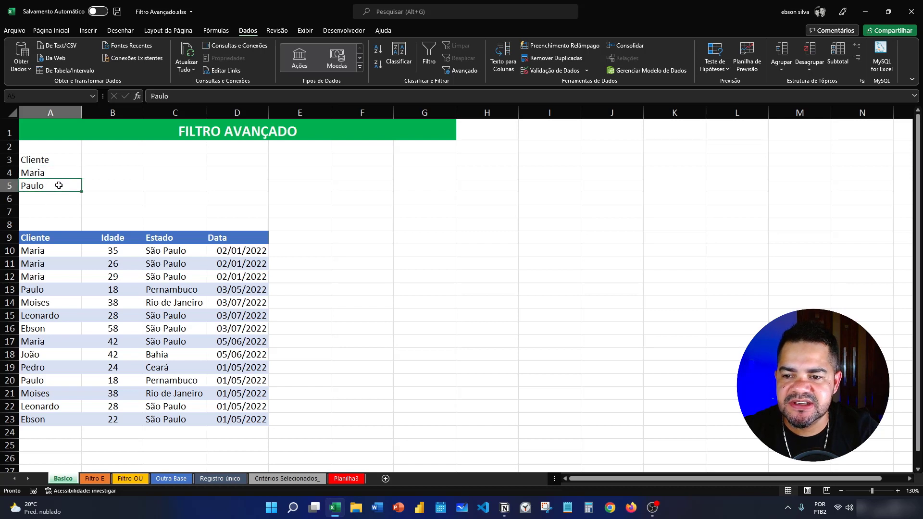
Step: Run an in-place Advanced Filter on the table at A9:D23 with the criteria range extended to A3:A5 on the Basico sheet
{"action": "left_click", "coordinate": [50, 241]}
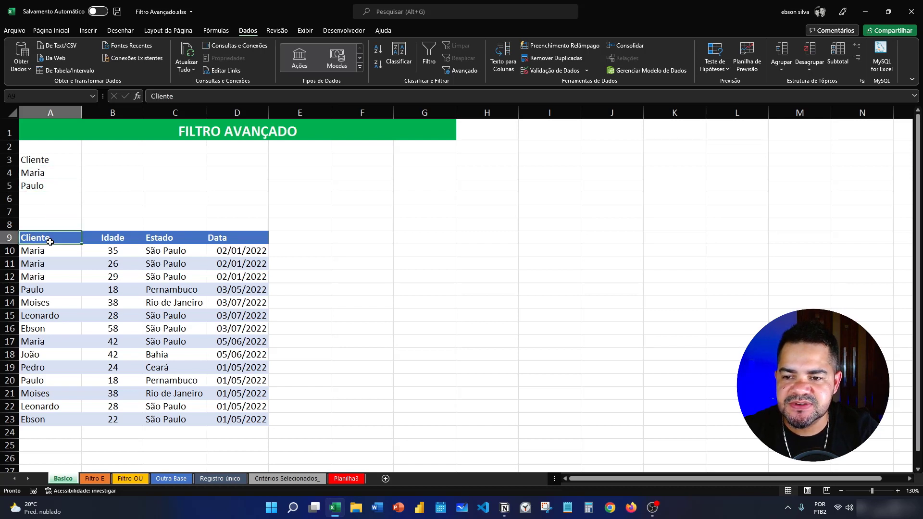
{"action": "left_click", "coordinate": [459, 72]}
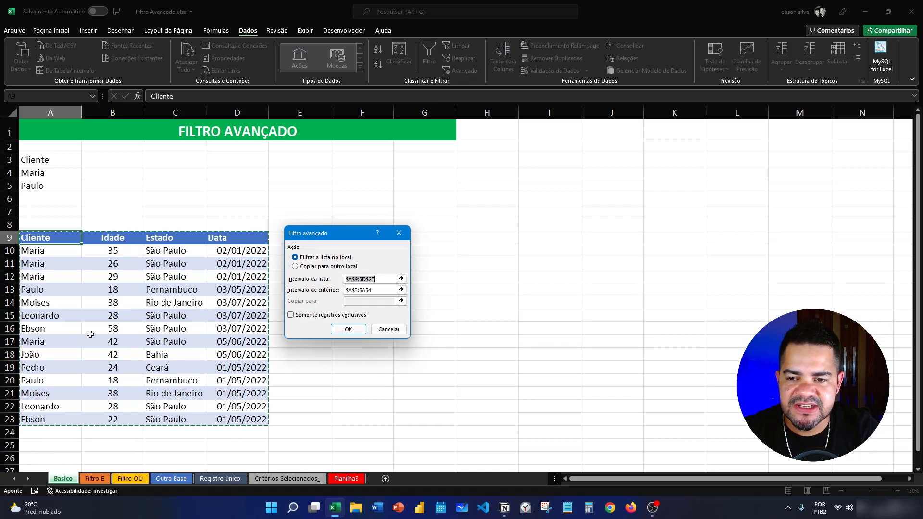
{"action": "left_click", "coordinate": [401, 290]}
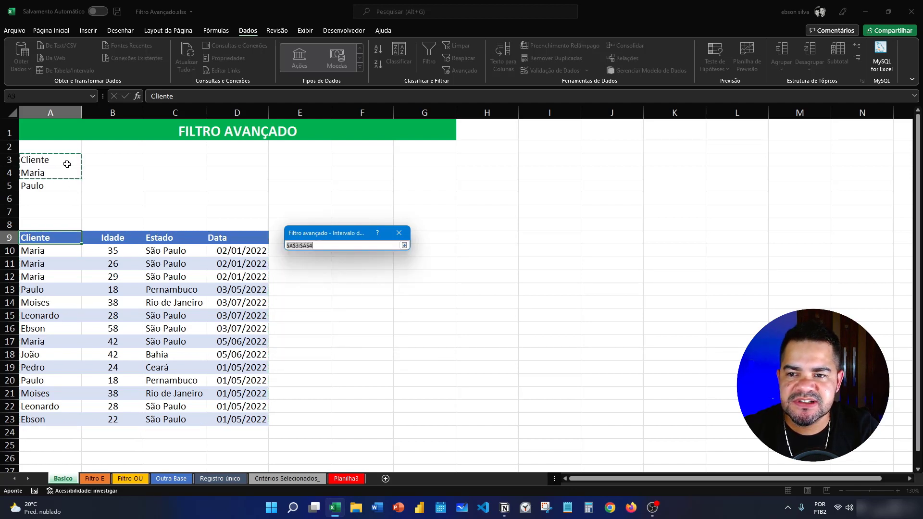
{"action": "left_click_drag", "start_coordinate": [65, 160], "coordinate": [64, 186]}
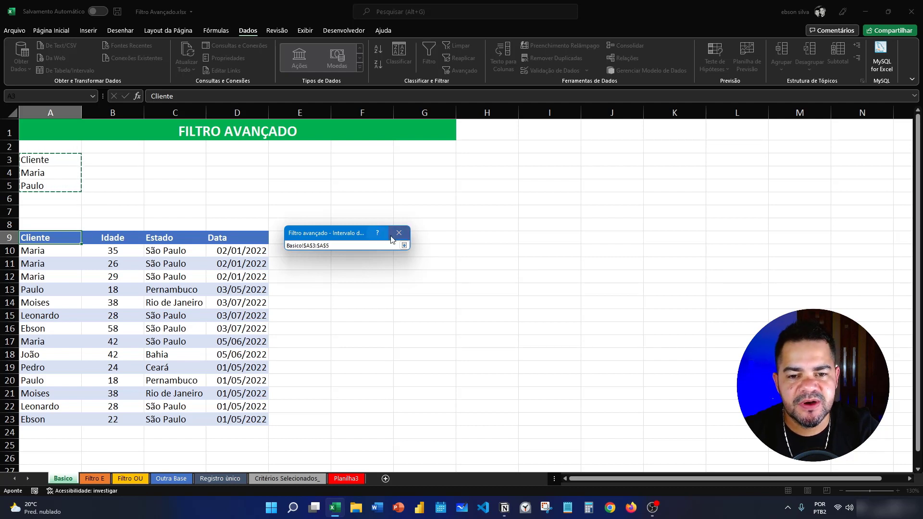
{"action": "left_click", "coordinate": [404, 245]}
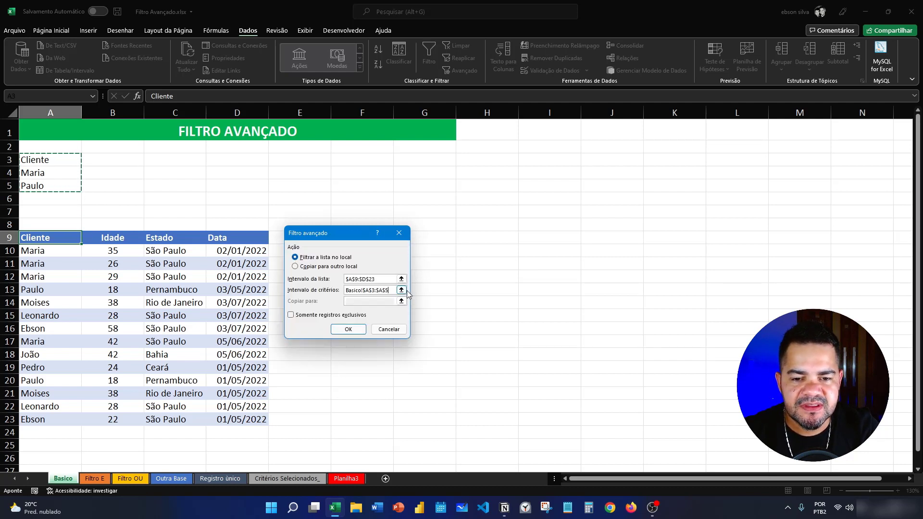
{"action": "left_click", "coordinate": [351, 330]}
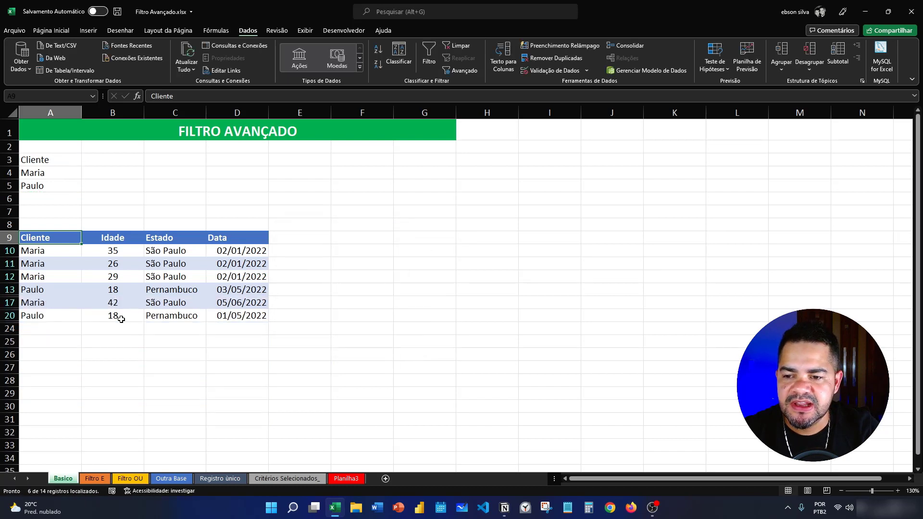
Step: Check the filtered client rows in the table and clear the filter to show all records again
{"action": "left_click", "coordinate": [61, 250]}
{"action": "left_click", "coordinate": [55, 317]}
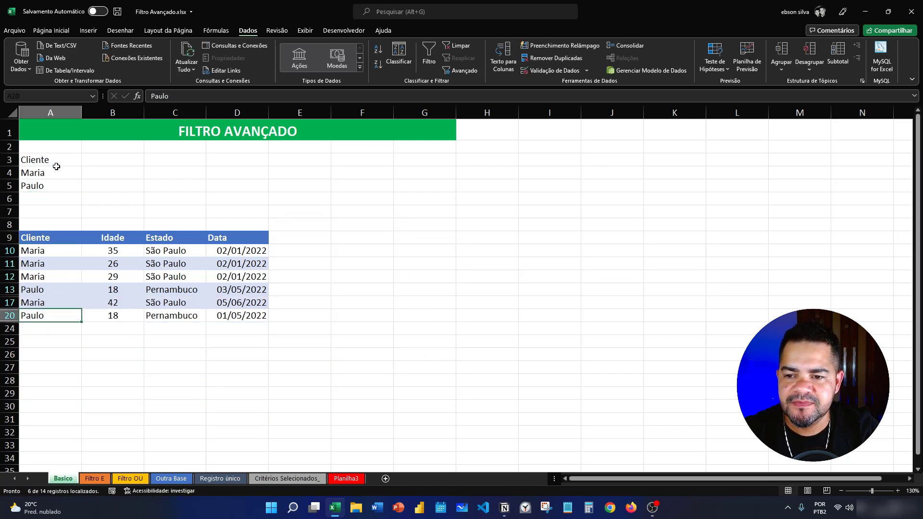
{"action": "left_click", "coordinate": [57, 238]}
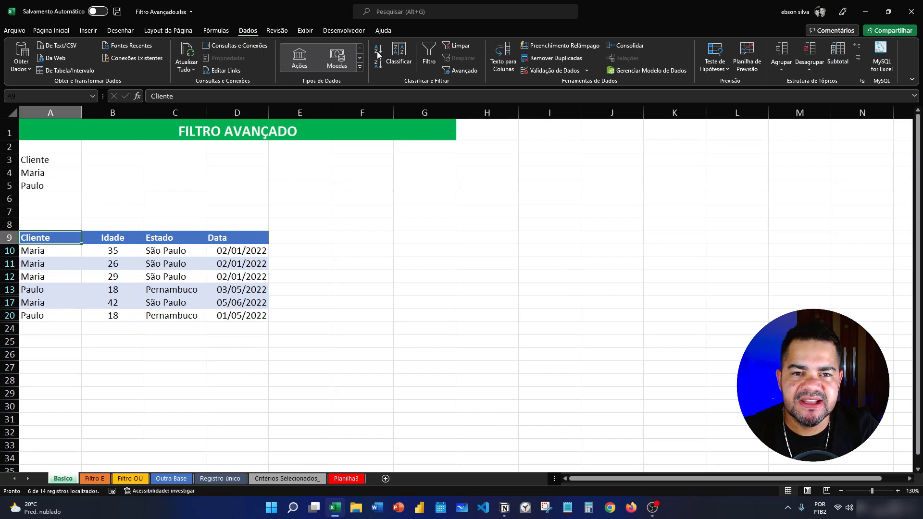
{"action": "left_click", "coordinate": [461, 47]}
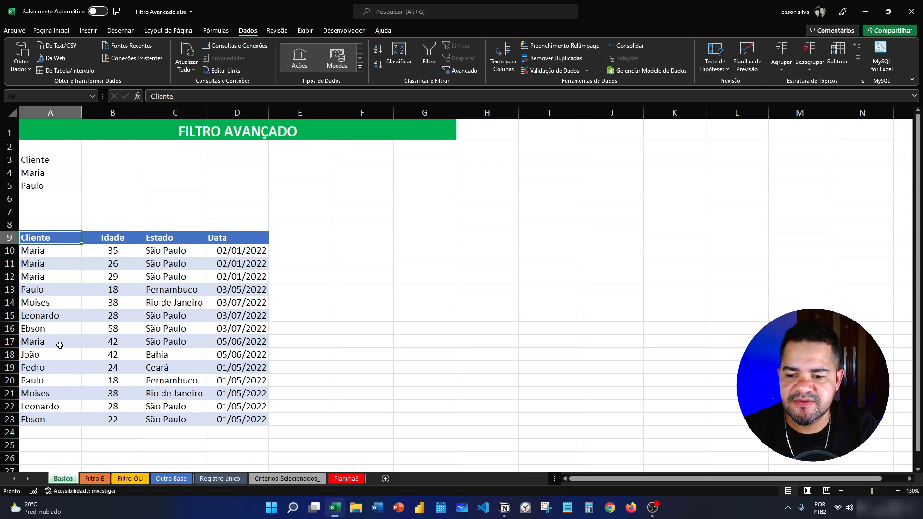
Step: Open the Filtro E sheet and examine the Cliente and Idade values in the table's first record
{"action": "left_click", "coordinate": [96, 479]}
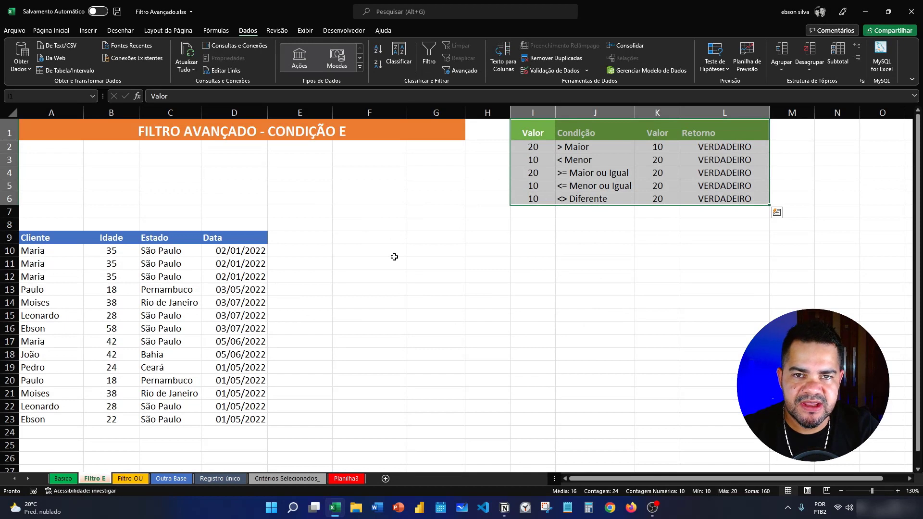
{"action": "left_click", "coordinate": [449, 252]}
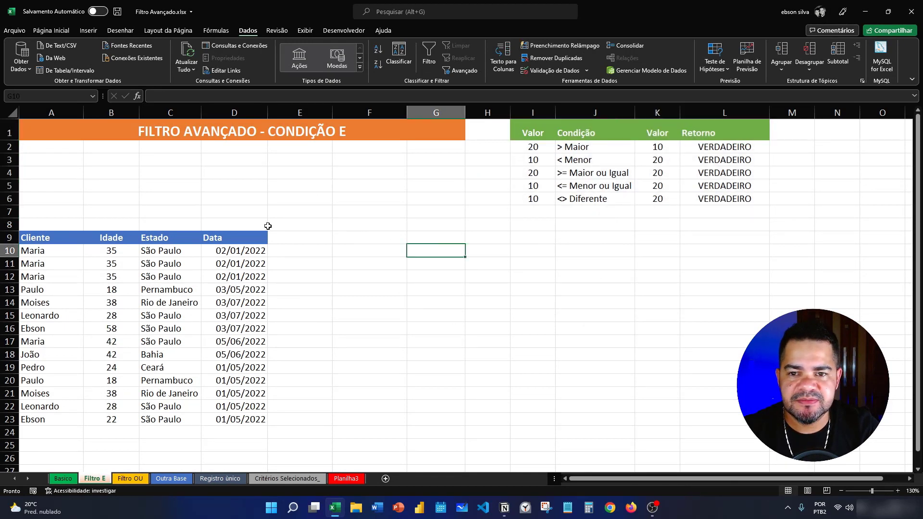
{"action": "left_click", "coordinate": [51, 250]}
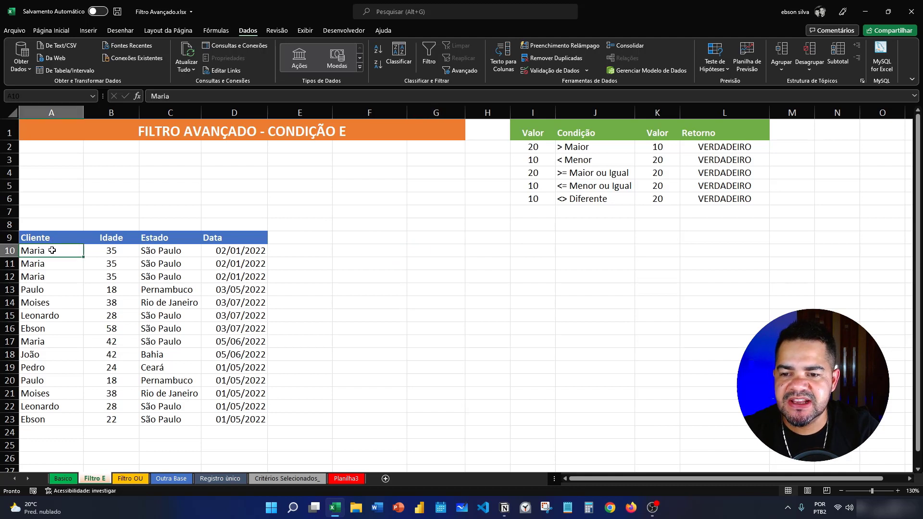
{"action": "left_click", "coordinate": [113, 252]}
{"action": "left_click", "coordinate": [42, 253]}
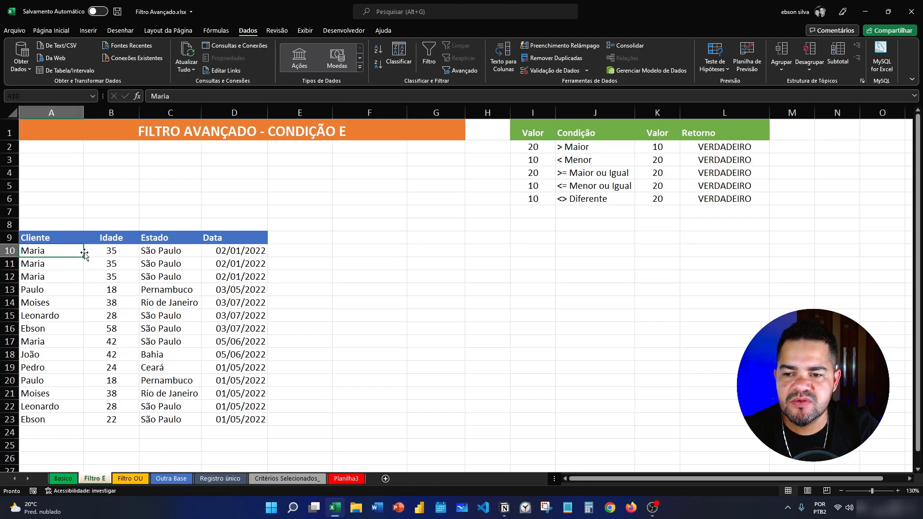
{"action": "left_click", "coordinate": [95, 252]}
{"action": "left_click", "coordinate": [55, 252]}
{"action": "left_click", "coordinate": [94, 252]}
{"action": "left_click", "coordinate": [52, 251]}
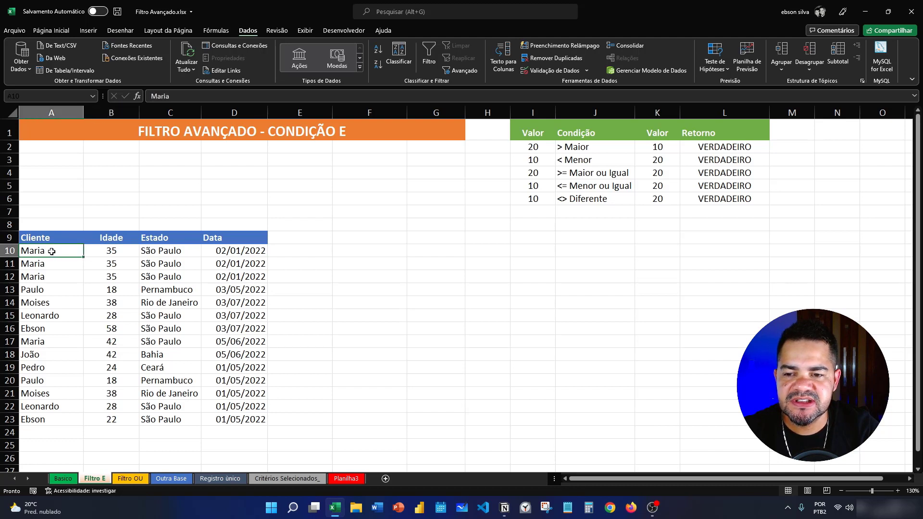
{"action": "left_click", "coordinate": [89, 252]}
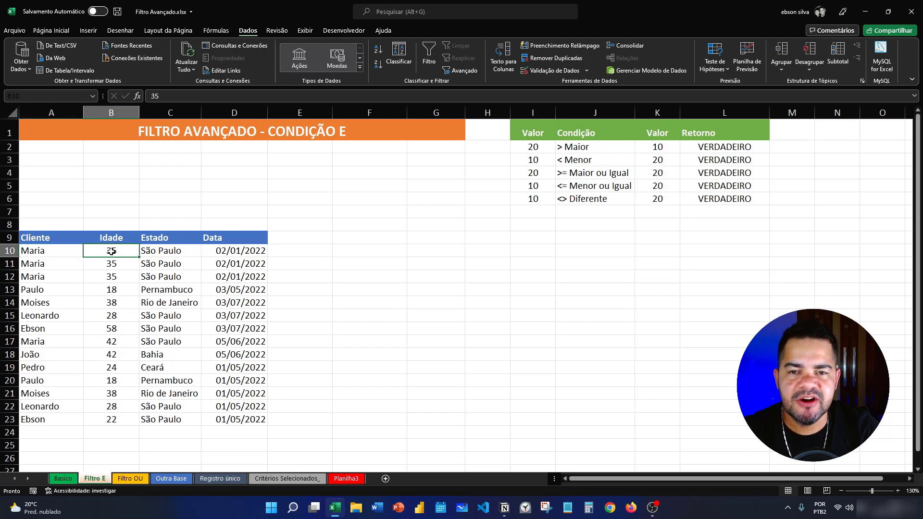
Step: Copy the Cliente heading from cell A9 to cell A3 as the first criteria heading
{"action": "left_click", "coordinate": [62, 237]}
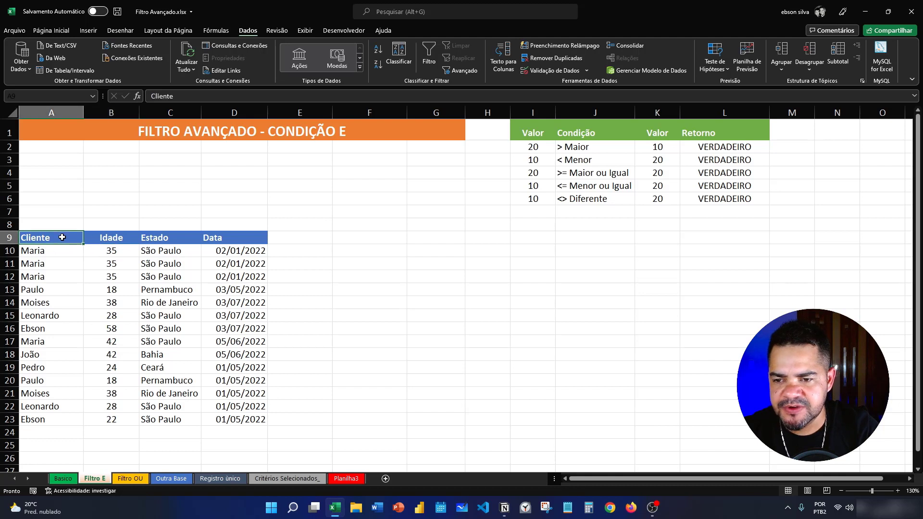
{"action": "key", "text": "ctrl+c"}
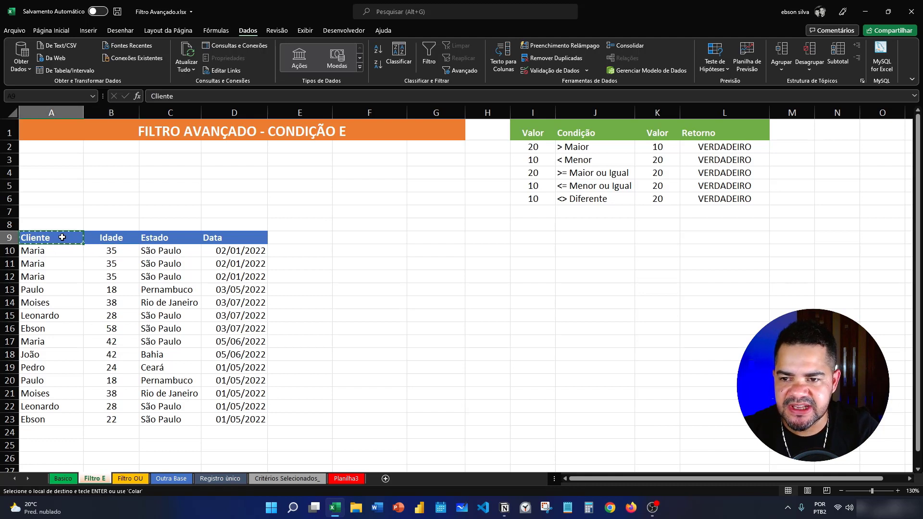
{"action": "left_click", "coordinate": [56, 160]}
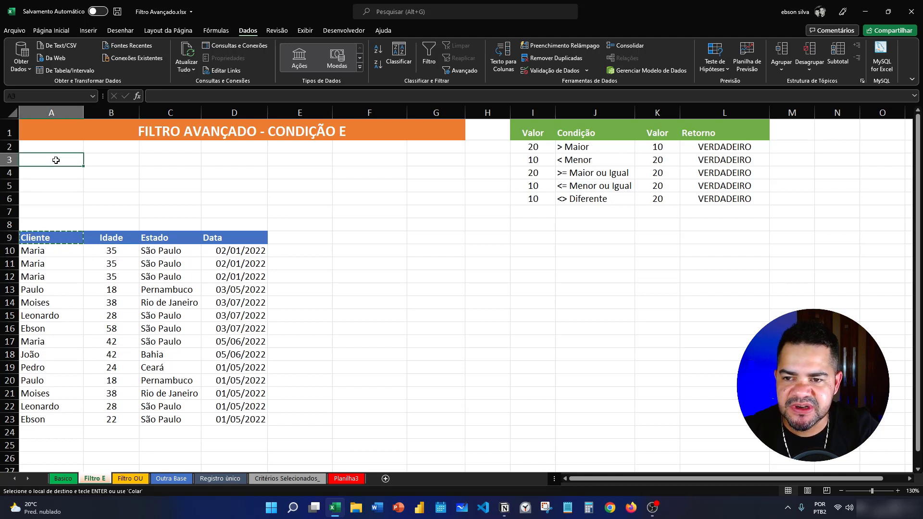
{"action": "key", "text": "ctrl+v"}
{"action": "key", "text": "Escape"}
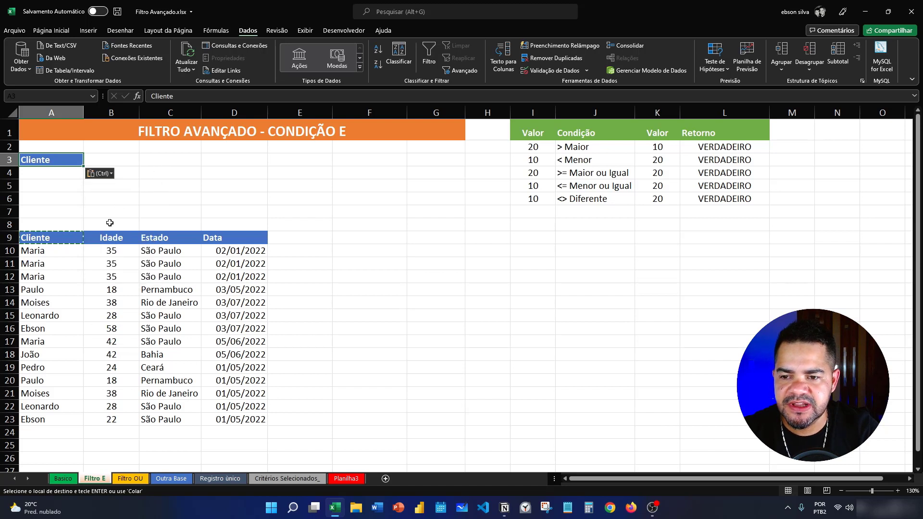
{"action": "key", "text": "Escape"}
Step: Copy the Idade heading from cell B9 to cell B3, beside the Cliente criteria heading
{"action": "left_click", "coordinate": [105, 240]}
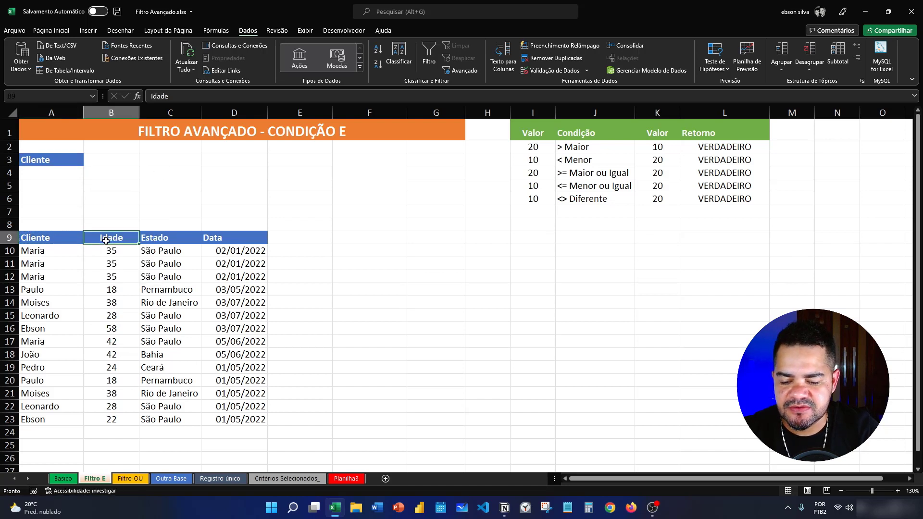
{"action": "key", "text": "ctrl+c"}
{"action": "left_click", "coordinate": [103, 164]}
{"action": "key", "text": "ctrl+v"}
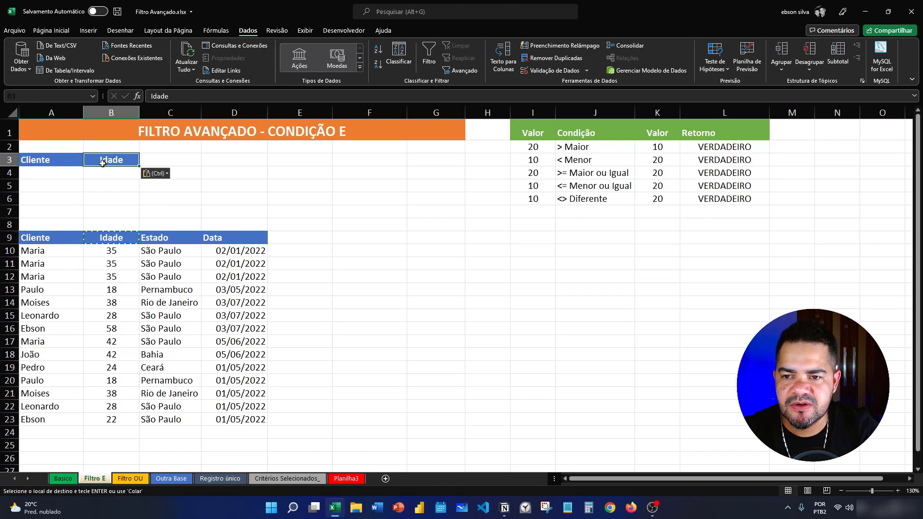
{"action": "left_click", "coordinate": [109, 184]}
{"action": "key", "text": "Escape"}
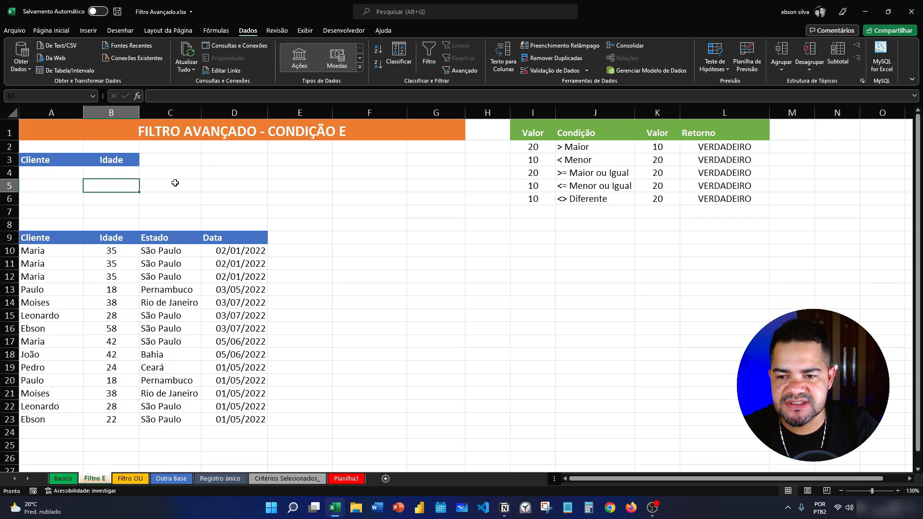
Step: Run an in-place Advanced Filter on the table at A9:D23 with the criteria range A3:B4 on the Filtro E sheet
{"action": "left_click", "coordinate": [69, 238]}
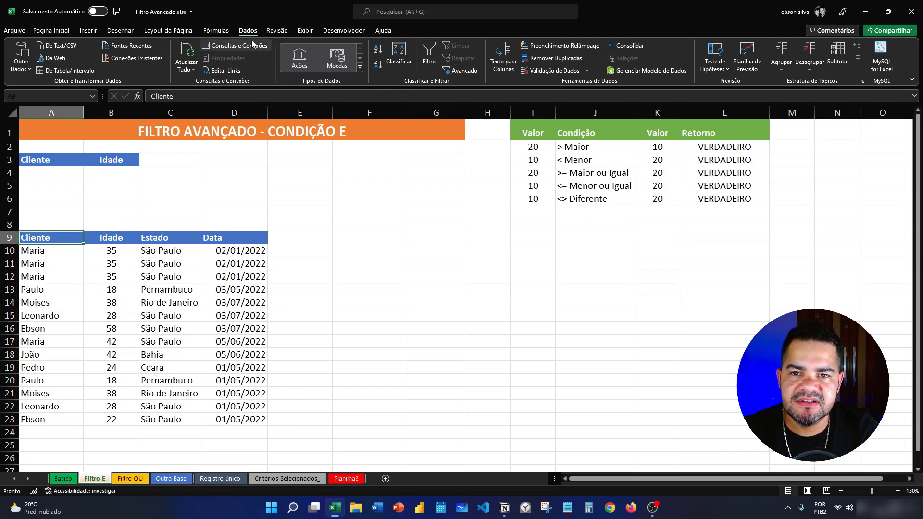
{"action": "left_click", "coordinate": [466, 73]}
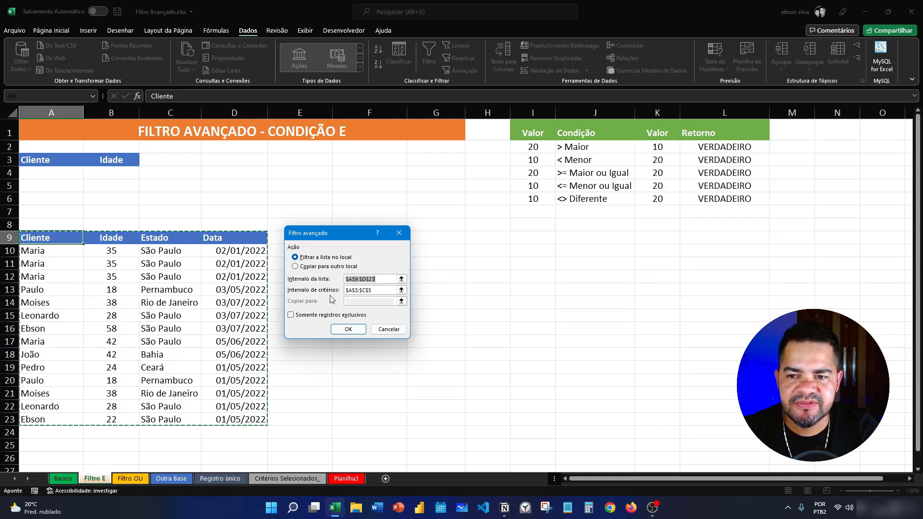
{"action": "left_click", "coordinate": [401, 290]}
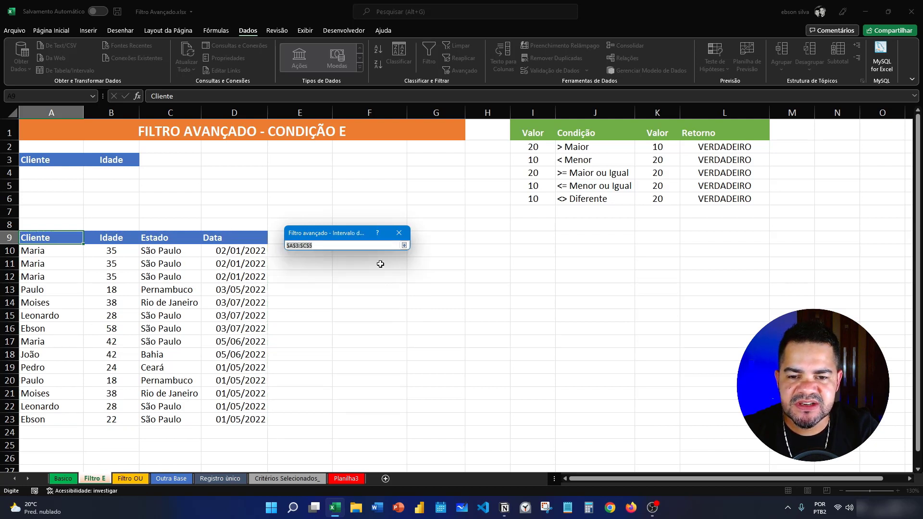
{"action": "left_click_drag", "start_coordinate": [53, 163], "coordinate": [93, 173]}
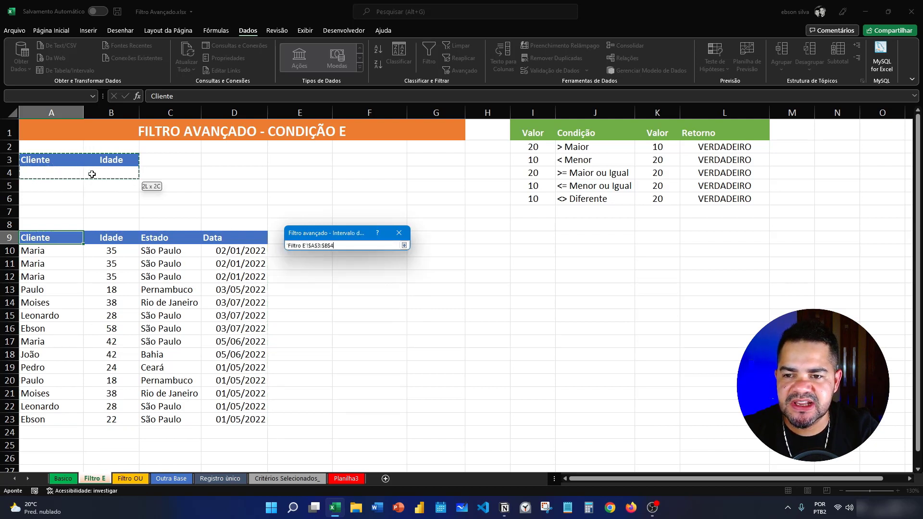
{"action": "left_click", "coordinate": [404, 246]}
{"action": "left_click", "coordinate": [358, 329]}
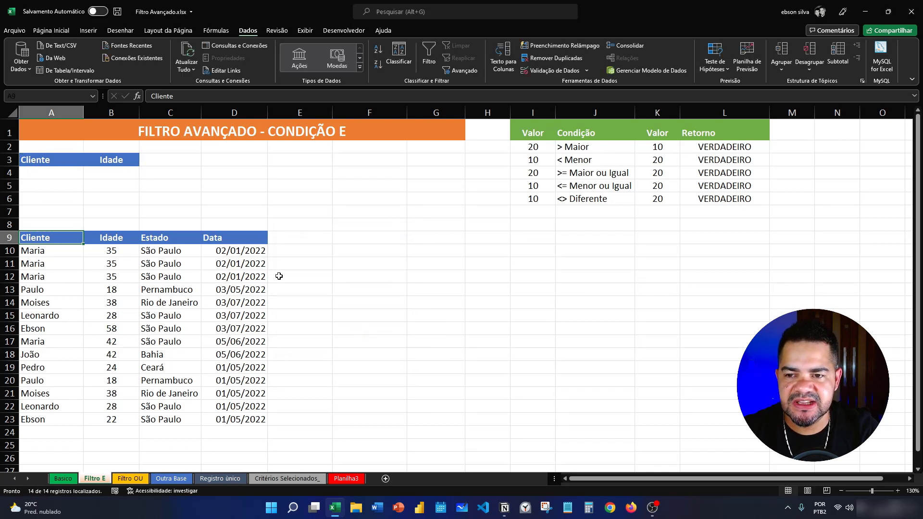
Step: Enter the client name from cell A10 as the criterion in cell A4, under the Cliente heading
{"action": "left_click", "coordinate": [47, 171]}
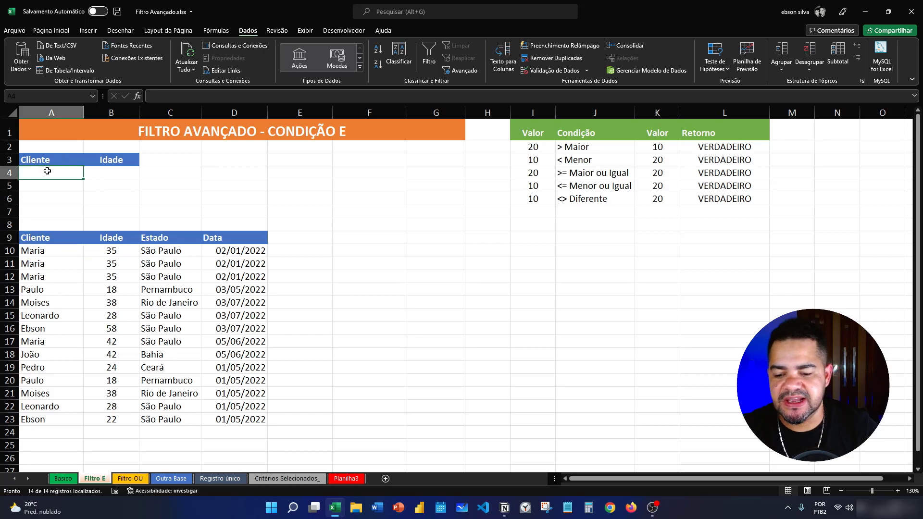
{"action": "type", "text": "Maria"}
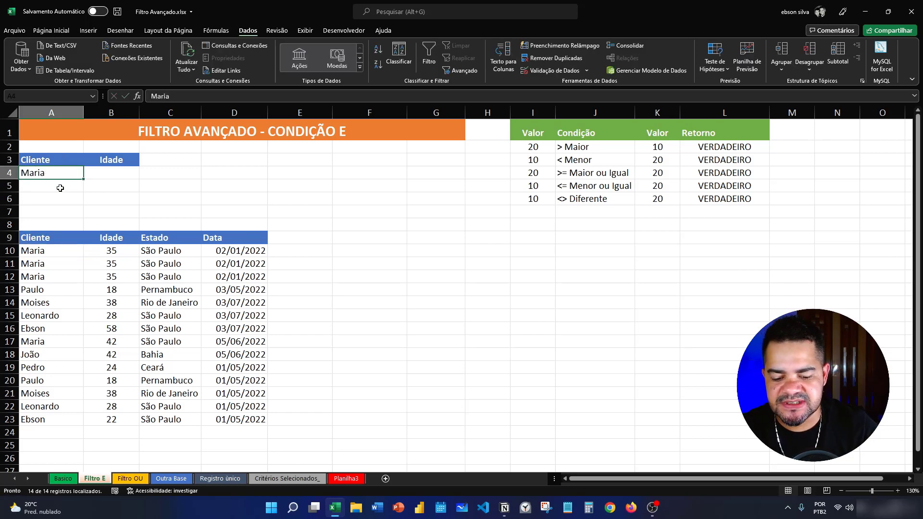
Step: Enter the client name from cell A10 in lowercase in cell A4 and the age 35 in cell B4 as filter criteria
{"action": "type", "text": "m"}
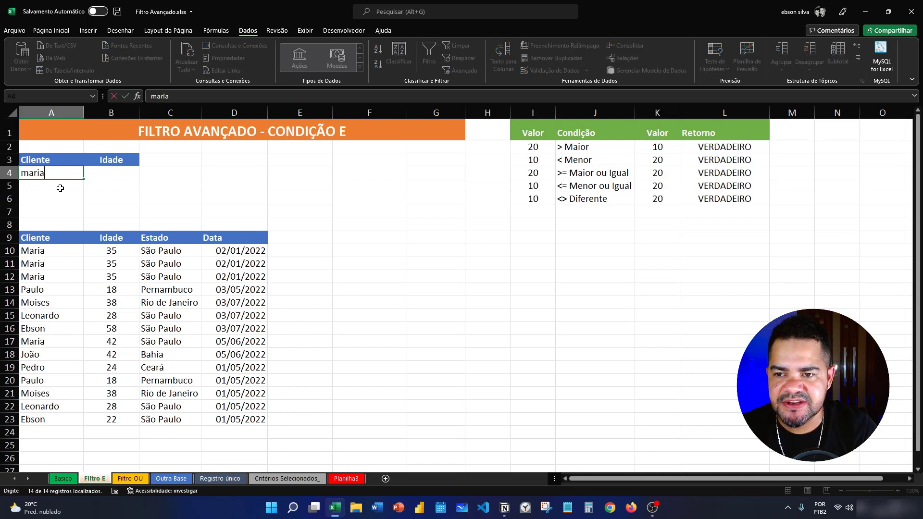
{"action": "key", "text": "Tab"}
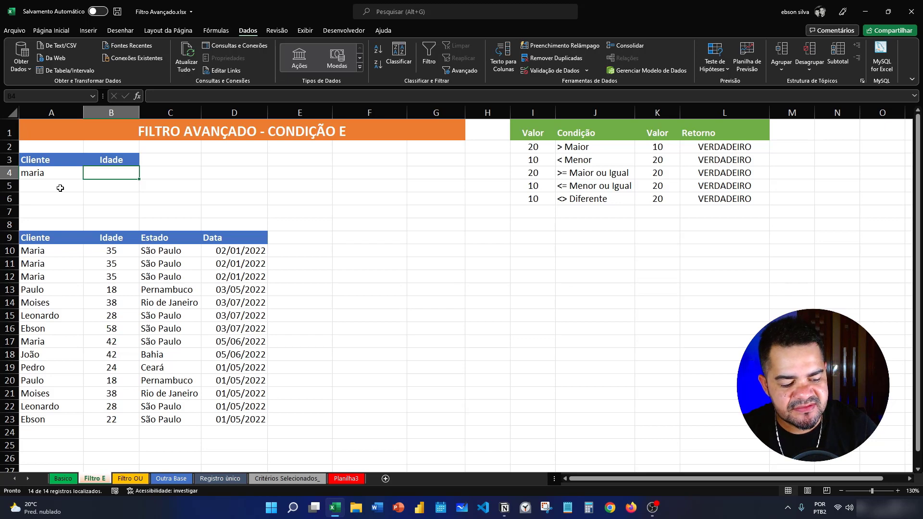
{"action": "type", "text": "35"}
{"action": "key", "text": "Return"}
Step: Run an in-place Advanced Filter on the table A9:D23 with the Cliente and Idade criteria in A3:B4
{"action": "left_click", "coordinate": [48, 239]}
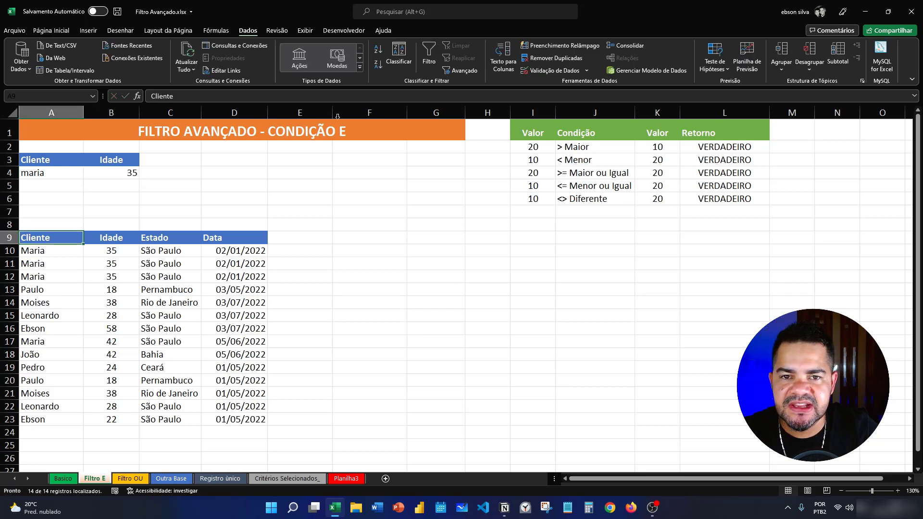
{"action": "left_click", "coordinate": [450, 72]}
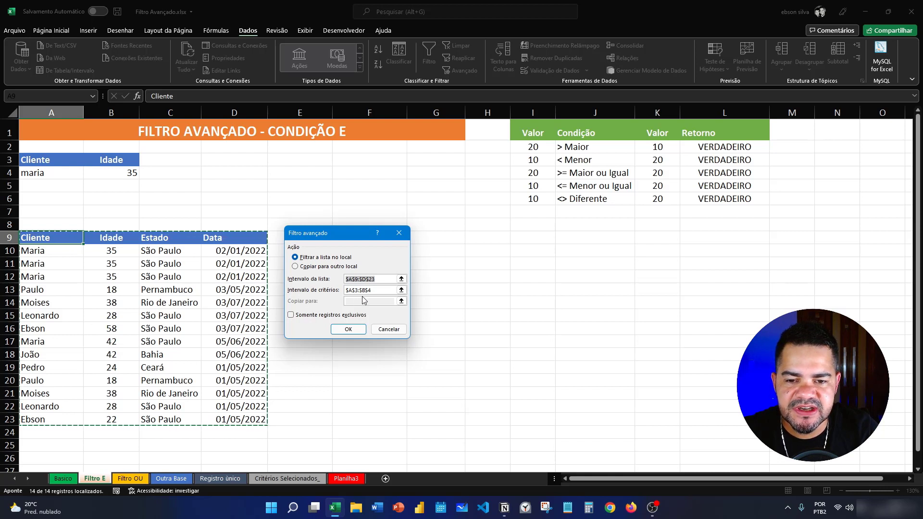
{"action": "left_click", "coordinate": [399, 290]}
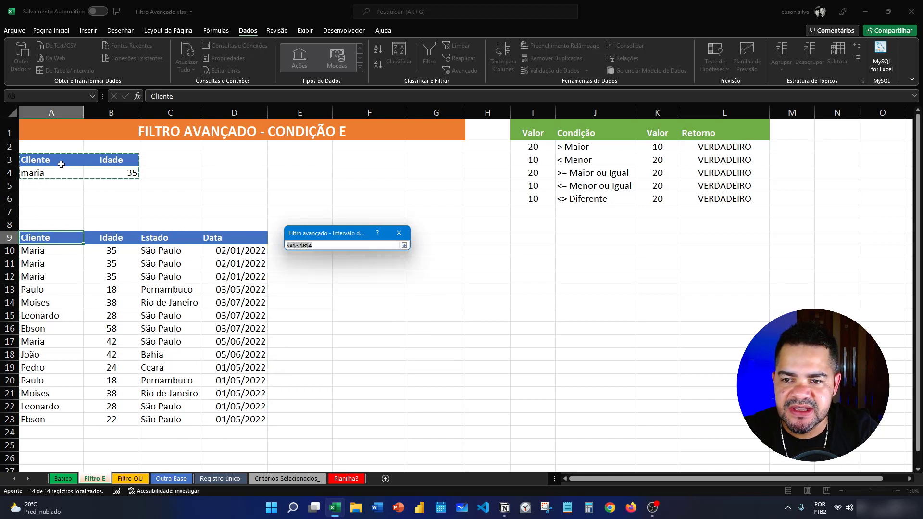
{"action": "left_click", "coordinate": [404, 245]}
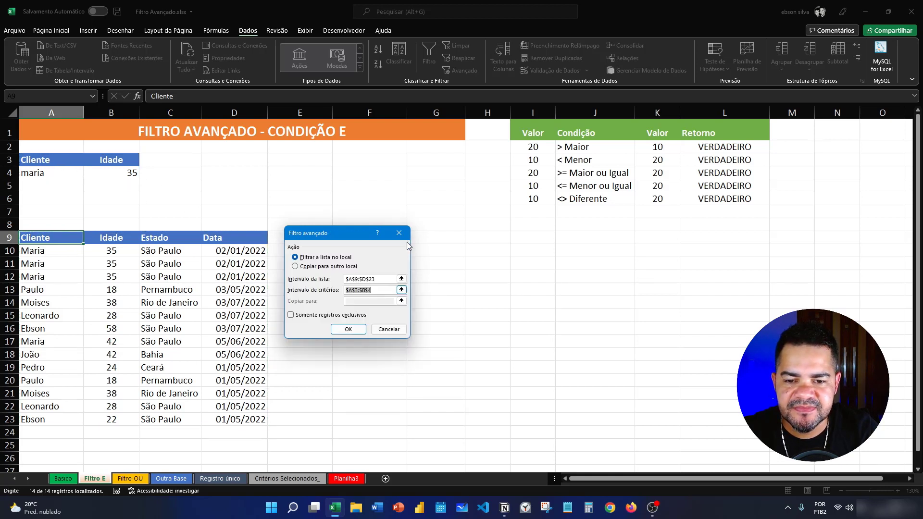
{"action": "left_click", "coordinate": [356, 331]}
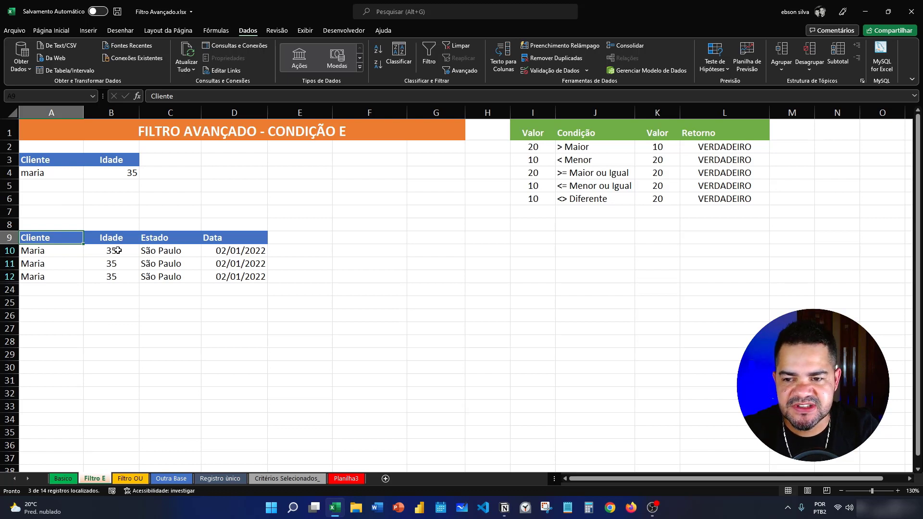
Step: Clear the filter and change the criteria to the same client name in capitals in A4 and >35 in B4
{"action": "left_click", "coordinate": [460, 46]}
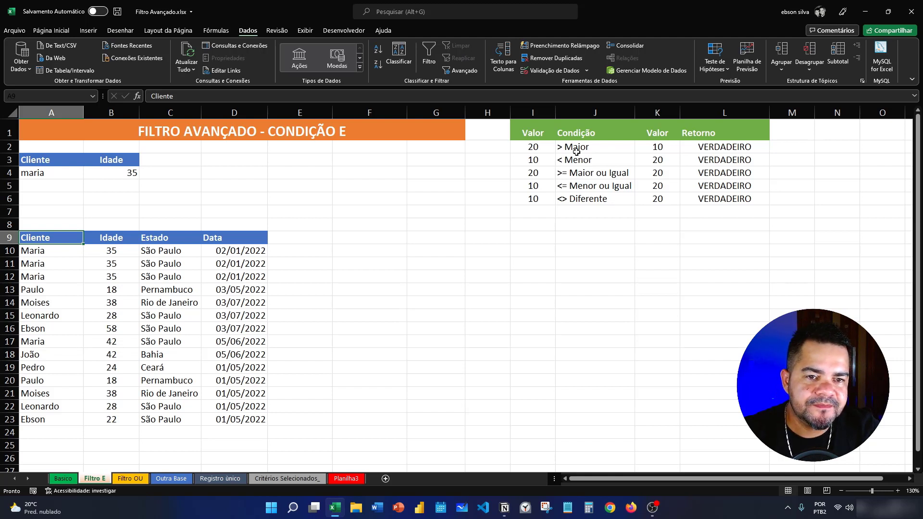
{"action": "left_click", "coordinate": [63, 174]}
{"action": "type", "text": "MARIA"}
{"action": "key", "text": "Return"}
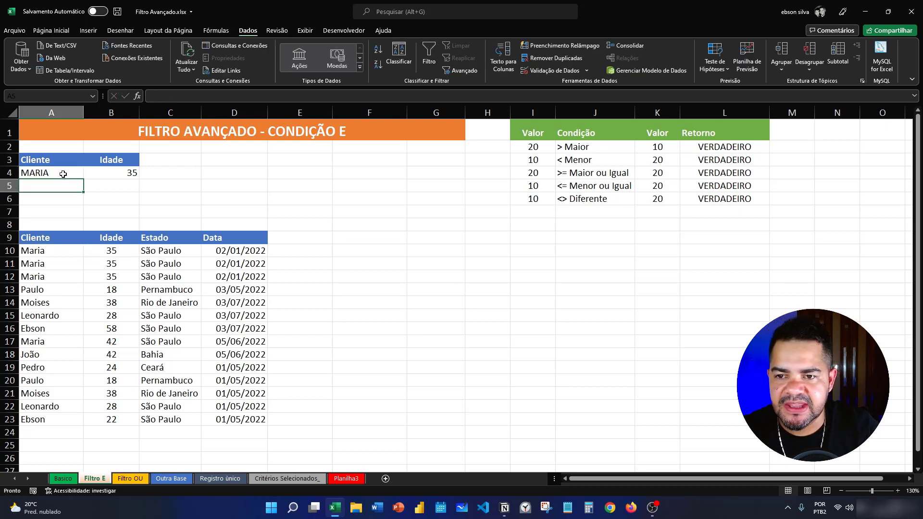
{"action": "left_click", "coordinate": [108, 173]}
{"action": "type", "text": ">35"}
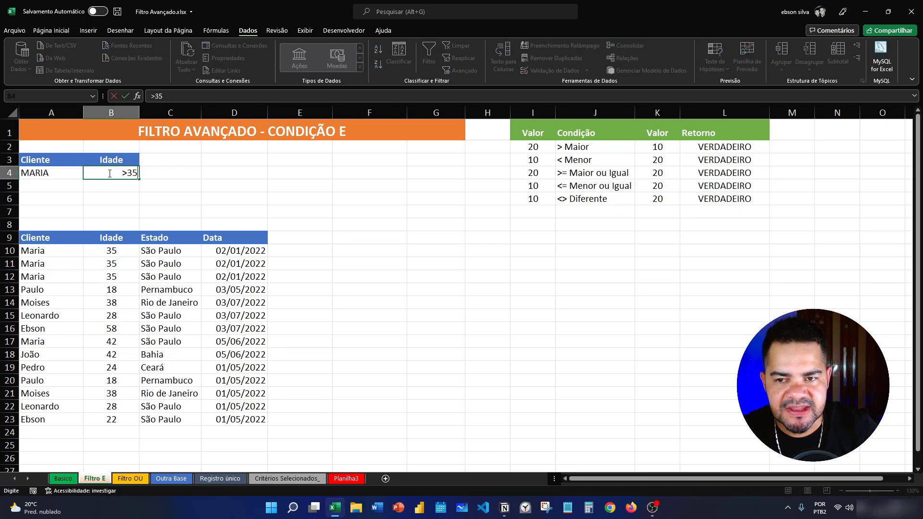
Step: Add a third criterion beside Idade, with the heading Estado in cell C3 and São Paulo in cell C4
{"action": "left_click", "coordinate": [174, 159]}
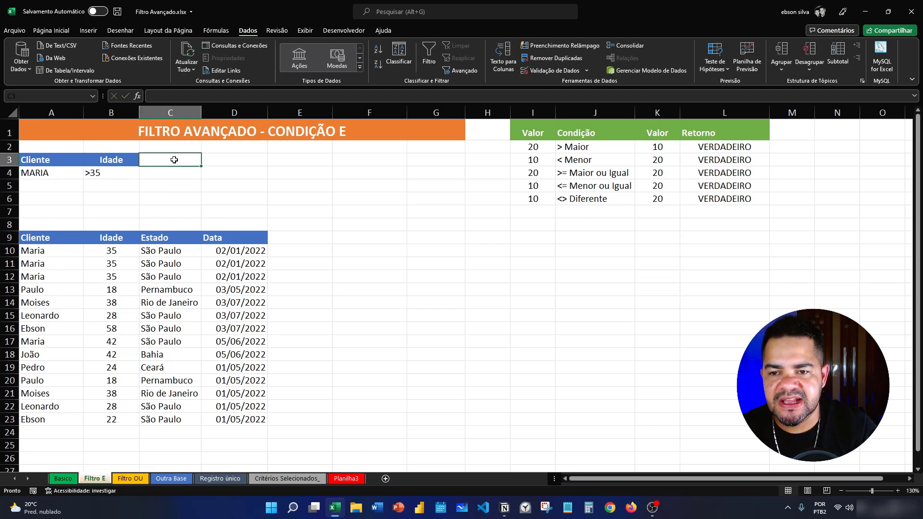
{"action": "type", "text": "Estado"}
{"action": "key", "text": "Return"}
{"action": "type", "text": "São"}
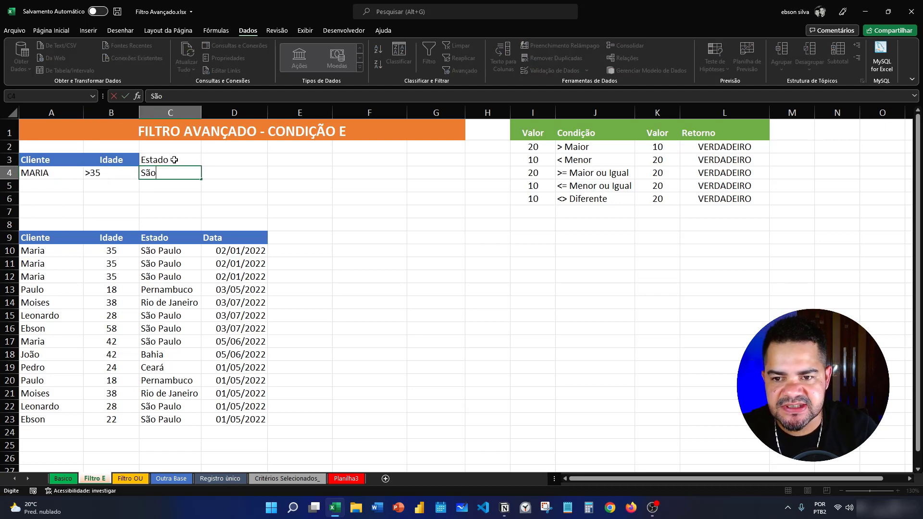
{"action": "type", "text": " Paulo"}
{"action": "key", "text": "Return"}
Step: Compare the criteria headings with the table headings and filter A9:D23 in place with Advanced Filter, using the criteria range A3:C4
{"action": "left_click", "coordinate": [48, 161]}
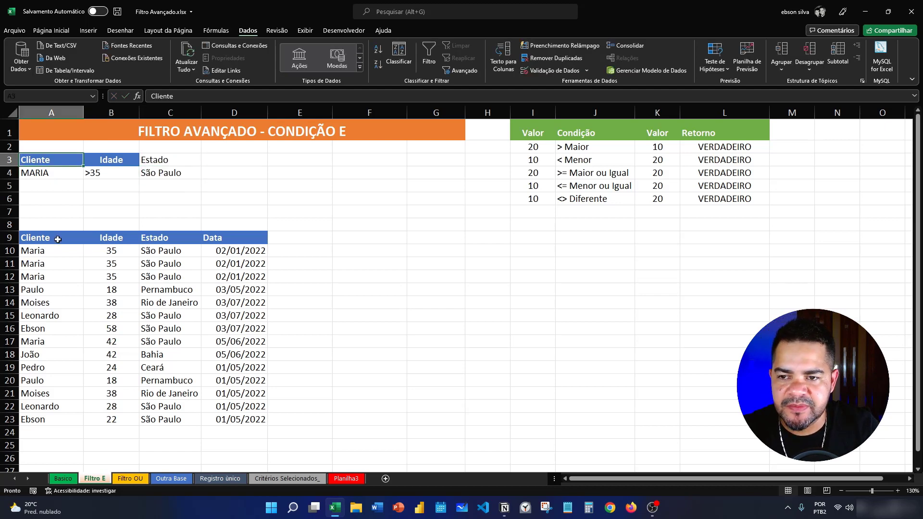
{"action": "left_click", "coordinate": [170, 163]}
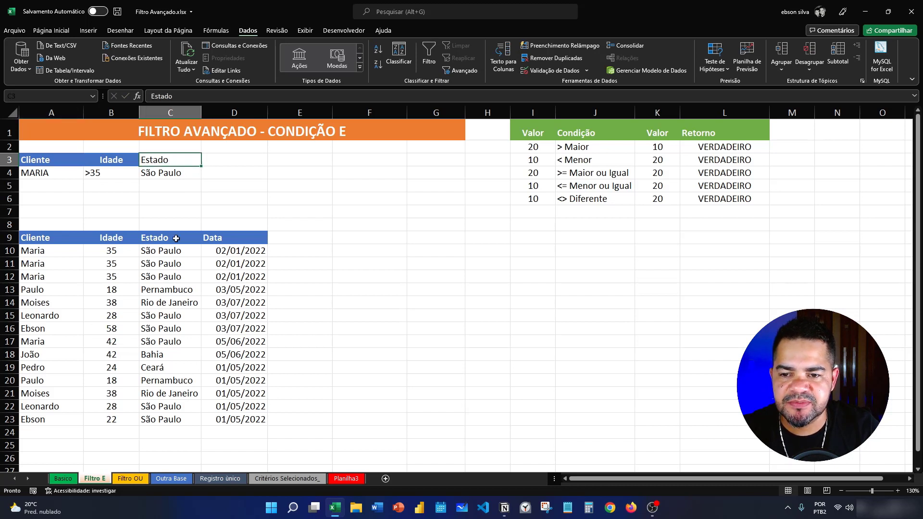
{"action": "left_click", "coordinate": [116, 239]}
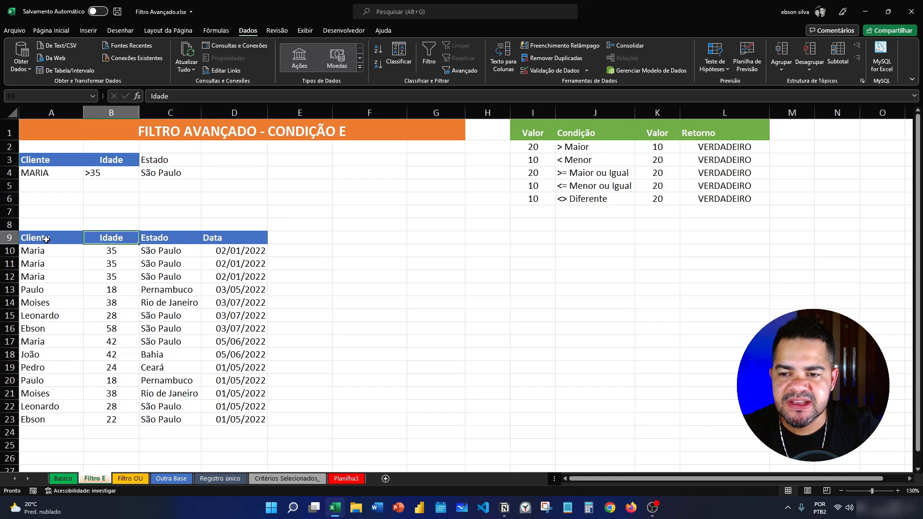
{"action": "left_click", "coordinate": [46, 240]}
{"action": "left_click", "coordinate": [147, 238]}
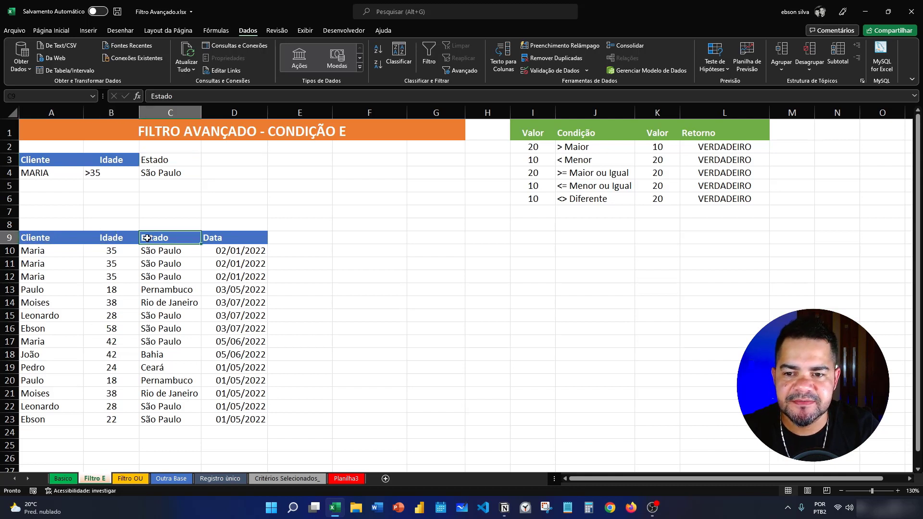
{"action": "left_click", "coordinate": [37, 237]}
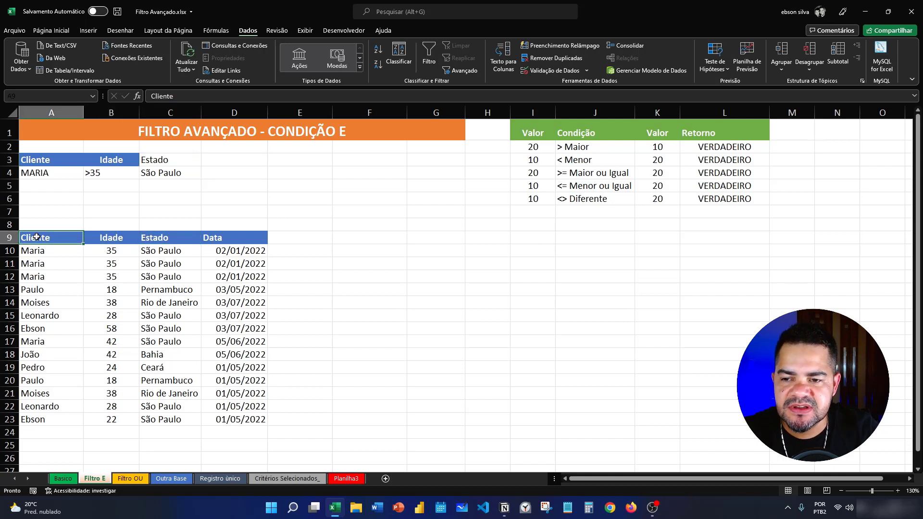
{"action": "left_click", "coordinate": [444, 70]}
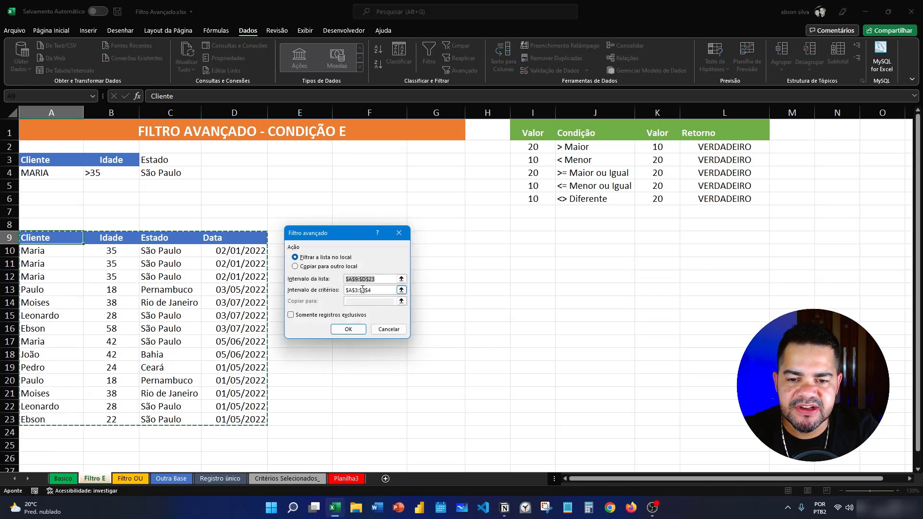
{"action": "left_click", "coordinate": [402, 290]}
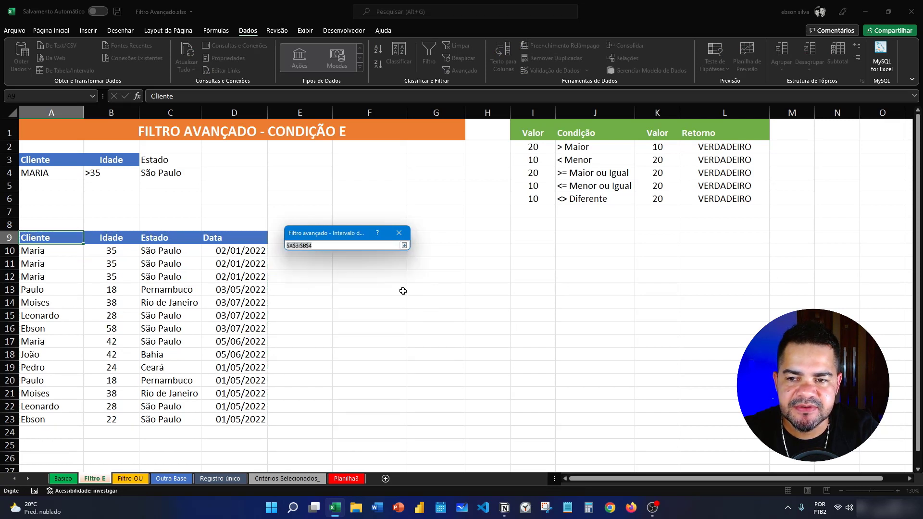
{"action": "left_click_drag", "start_coordinate": [58, 161], "coordinate": [164, 173]}
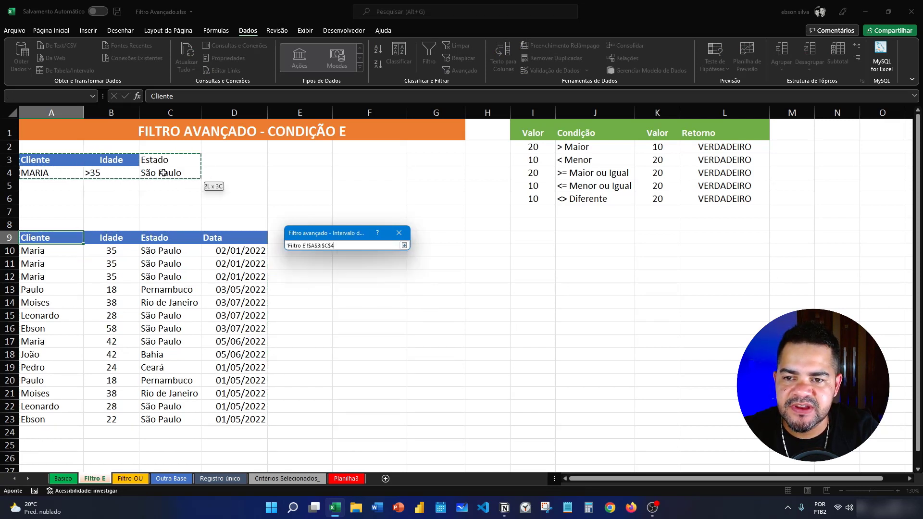
{"action": "left_click", "coordinate": [403, 246]}
{"action": "left_click", "coordinate": [352, 330]}
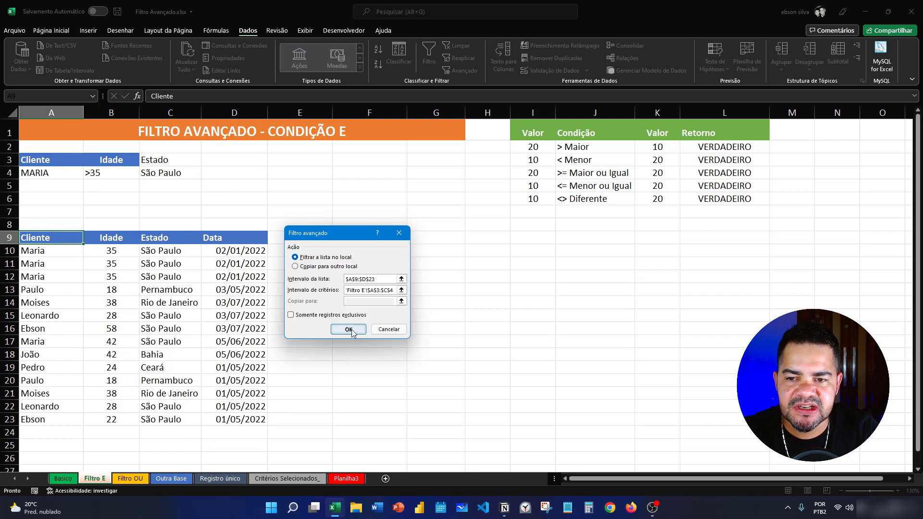
Step: Review the Cliente, Idade and Estado criteria in row 4 against the filtered table
{"action": "left_click", "coordinate": [78, 176]}
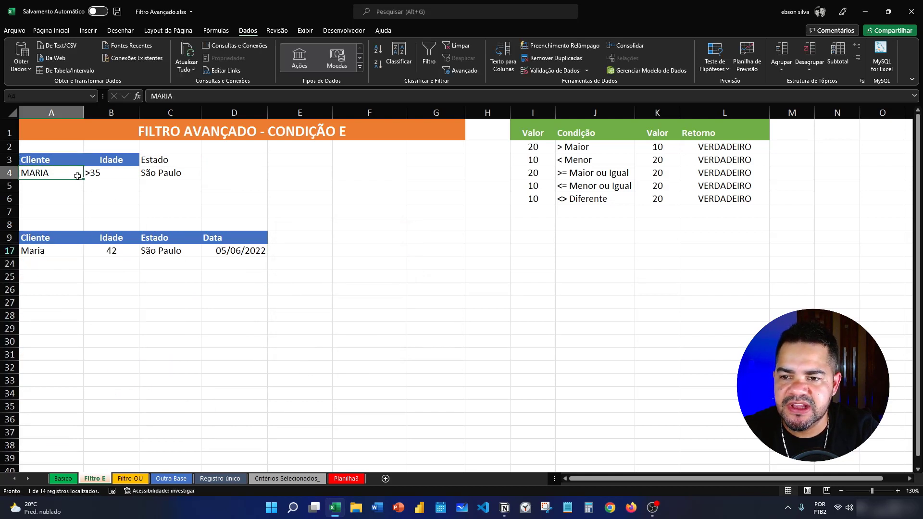
{"action": "left_click", "coordinate": [105, 173]}
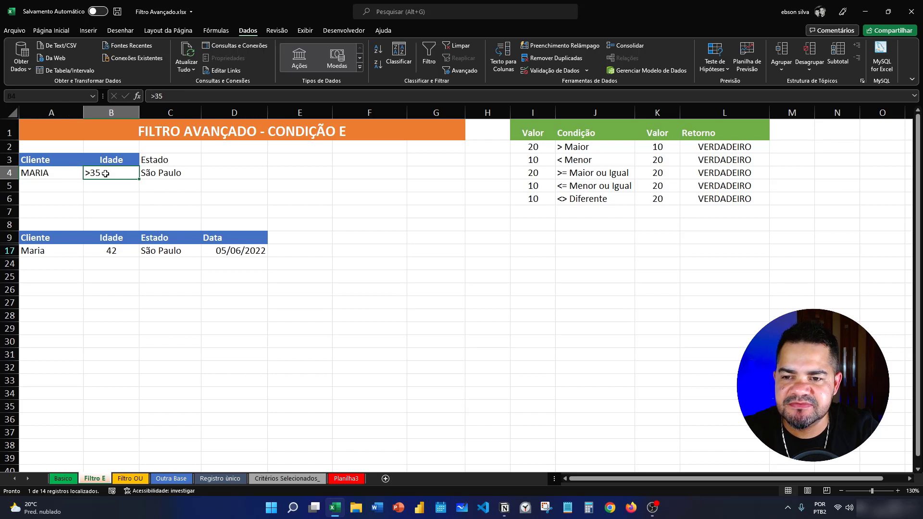
{"action": "left_click", "coordinate": [164, 159]}
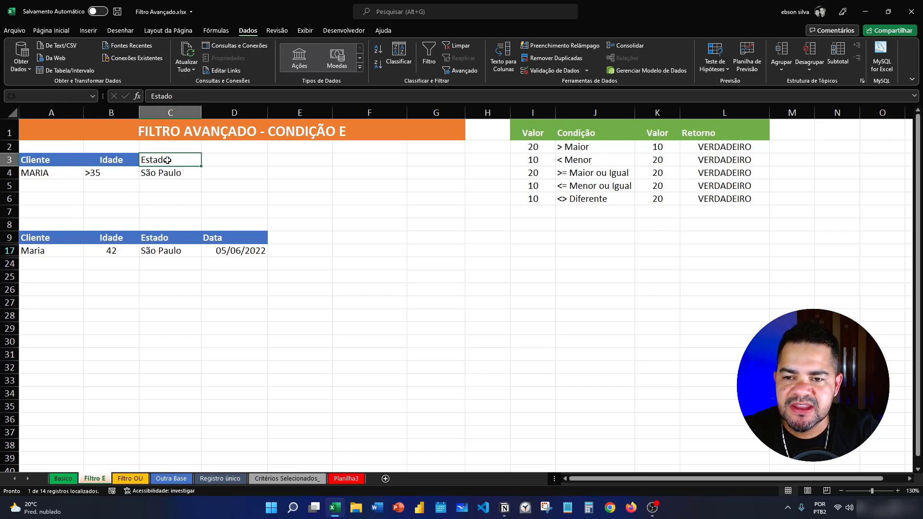
{"action": "left_click", "coordinate": [171, 175]}
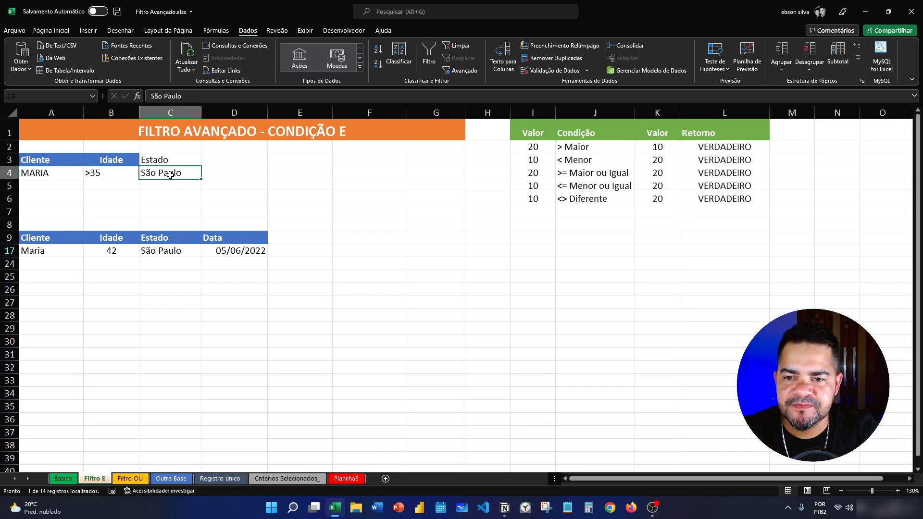
Step: Examine the comparison operator reference table in I1:L6, reading the > Maior row across its values, condition and Retorno
{"action": "left_click_drag", "start_coordinate": [542, 128], "coordinate": [733, 199]}
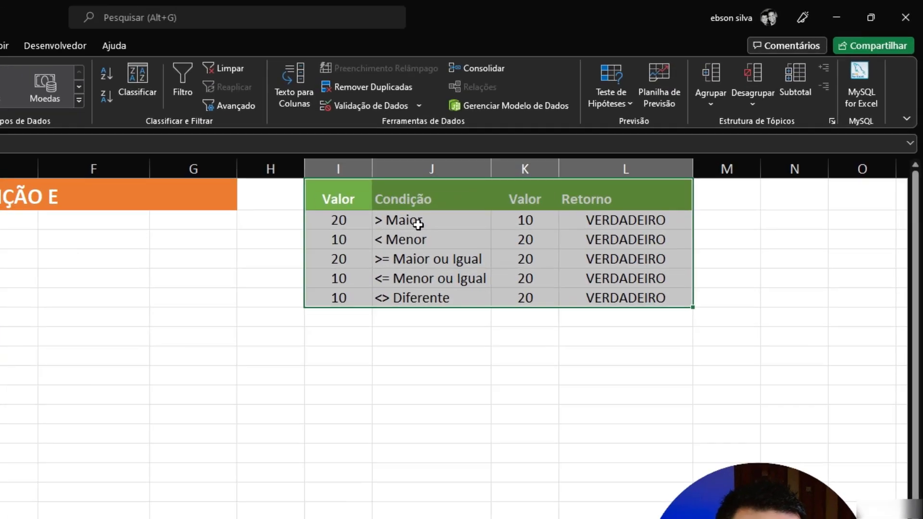
{"action": "left_click", "coordinate": [586, 149]}
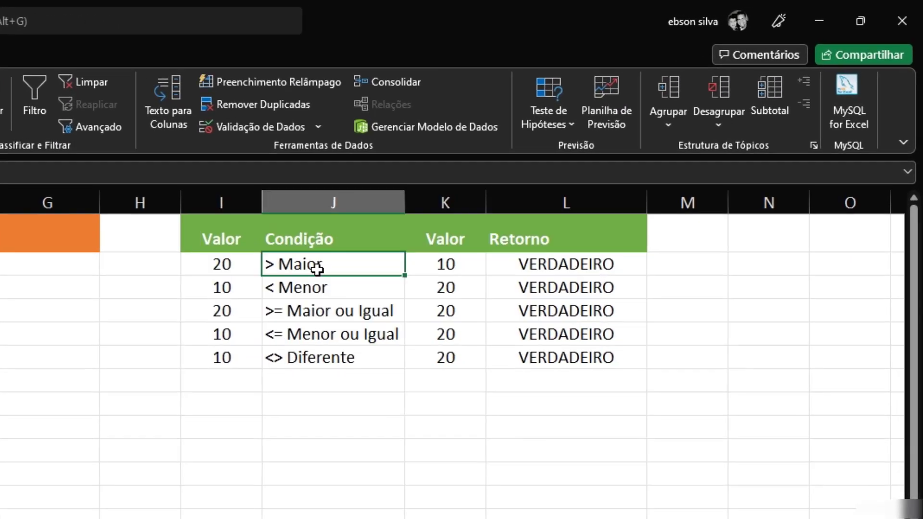
{"action": "left_click", "coordinate": [227, 269]}
{"action": "left_click", "coordinate": [429, 267]}
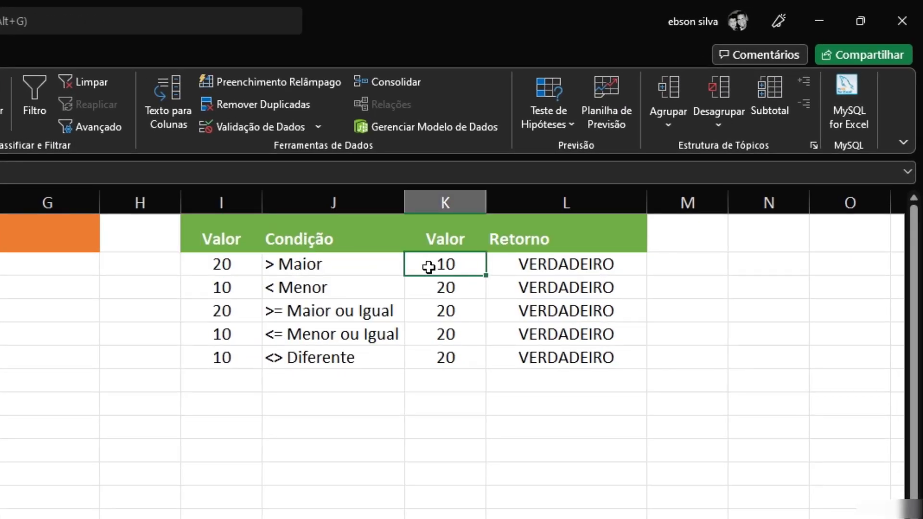
{"action": "left_click", "coordinate": [546, 264]}
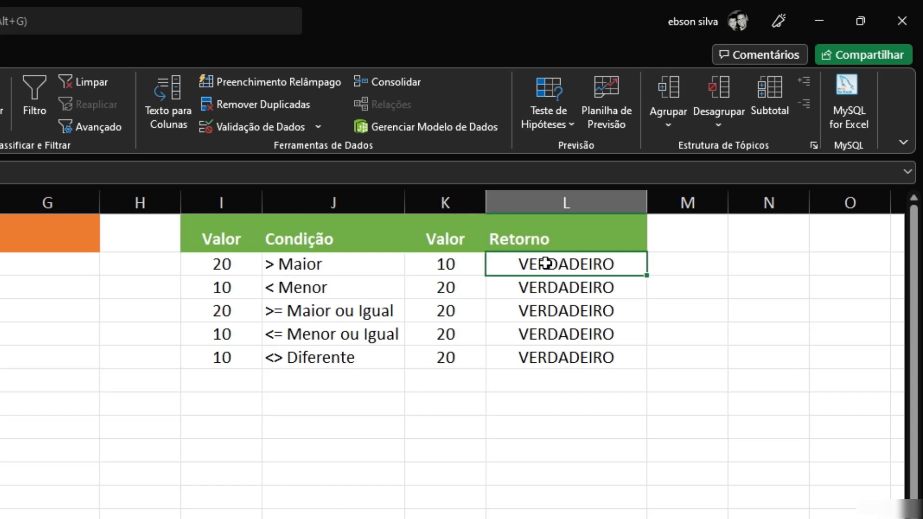
{"action": "left_click", "coordinate": [218, 267]}
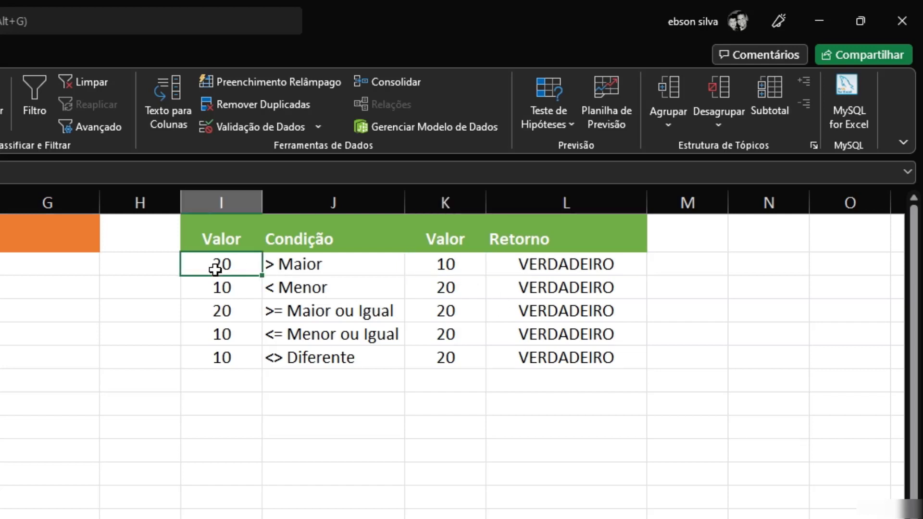
{"action": "left_click", "coordinate": [288, 263]}
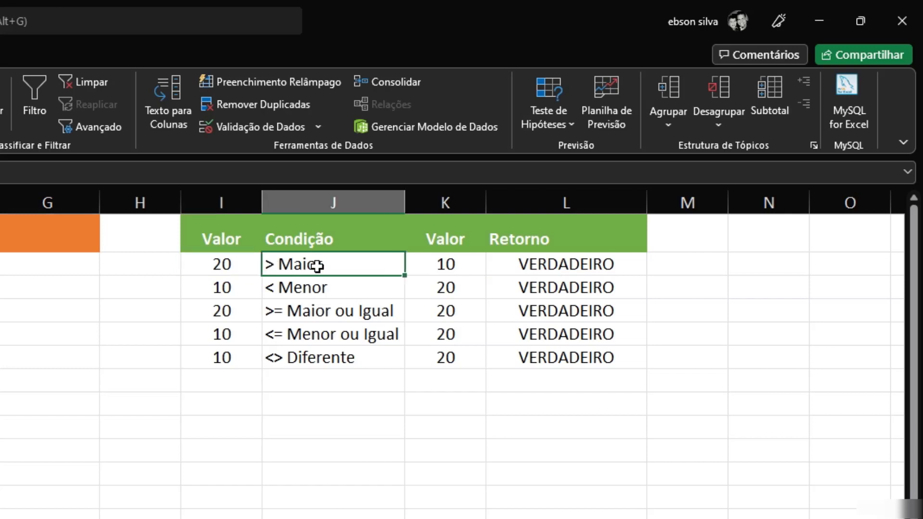
{"action": "left_click", "coordinate": [457, 267]}
{"action": "left_click", "coordinate": [525, 267]}
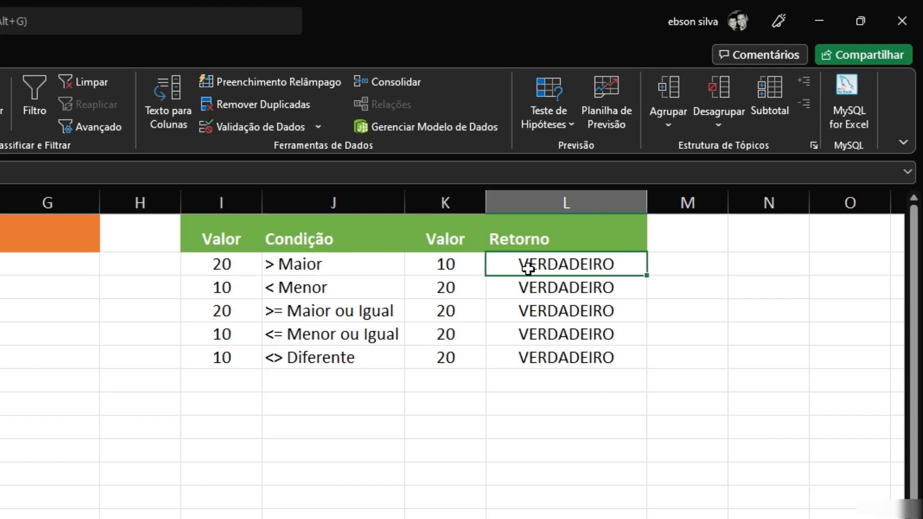
Step: Examine the < Menor and >= Maior ou Igual rows of the operator reference table, comparing values, condition and Retorno
{"action": "left_click", "coordinate": [290, 291]}
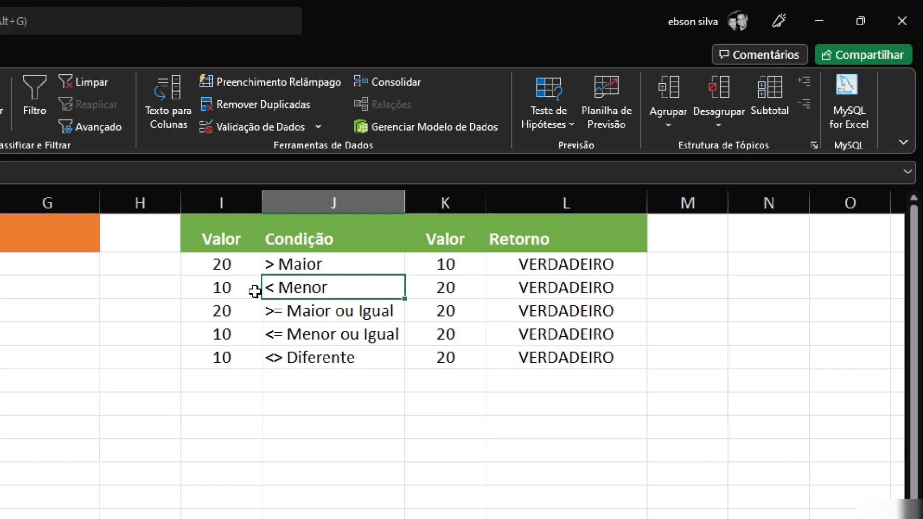
{"action": "left_click", "coordinate": [228, 291]}
{"action": "left_click", "coordinate": [281, 289]}
{"action": "left_click", "coordinate": [432, 287]}
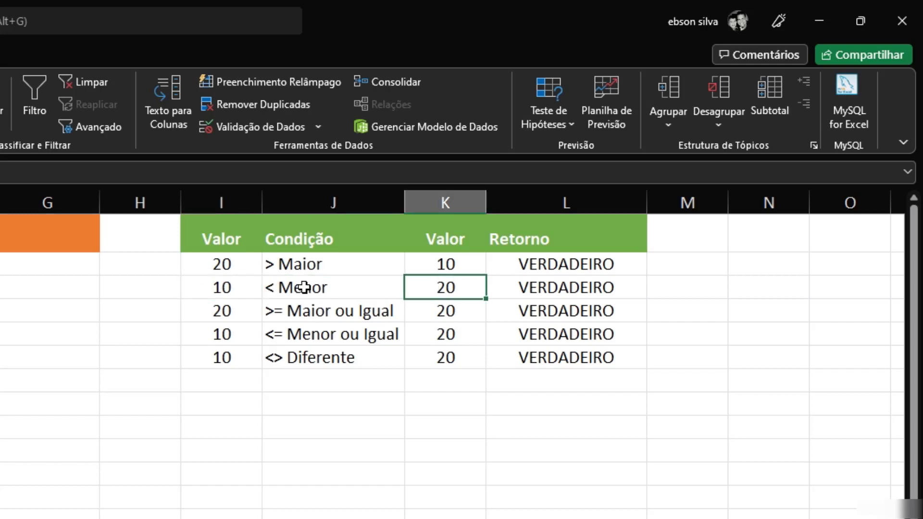
{"action": "left_click", "coordinate": [283, 288]}
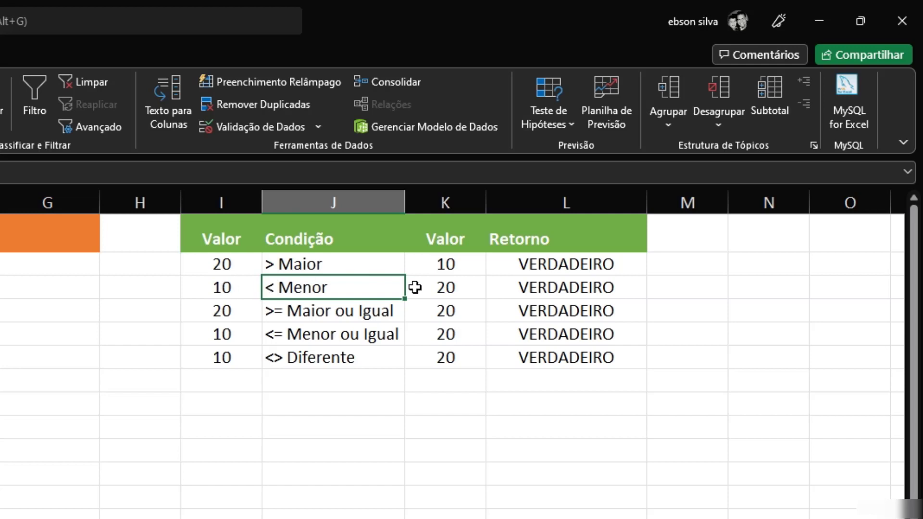
{"action": "left_click", "coordinate": [282, 317]}
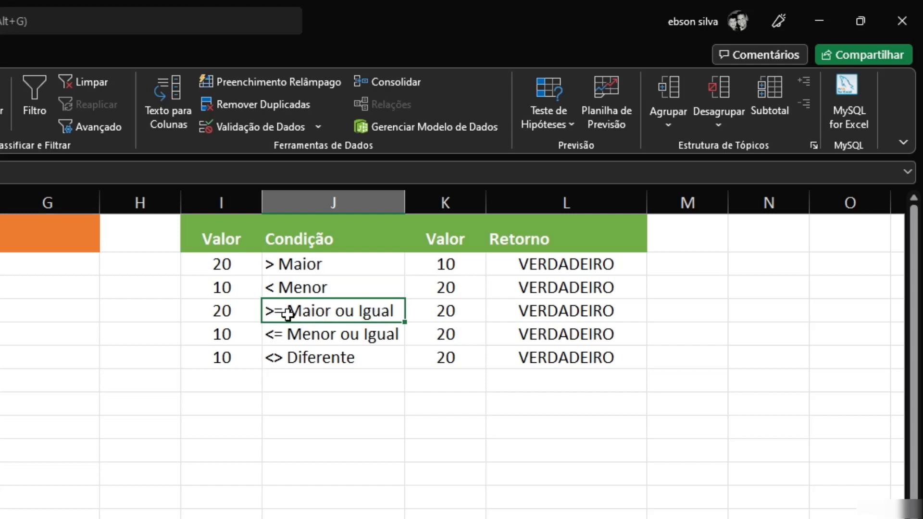
{"action": "left_click", "coordinate": [212, 317]}
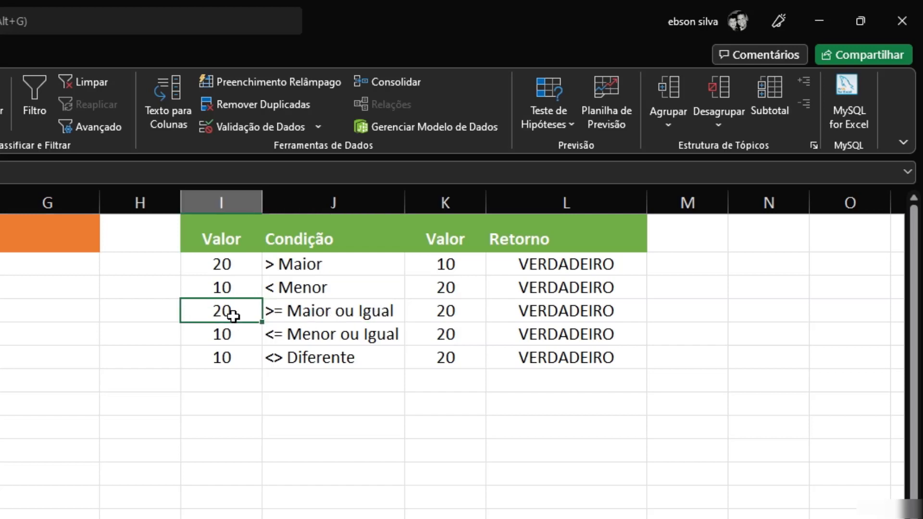
{"action": "left_click", "coordinate": [449, 316]}
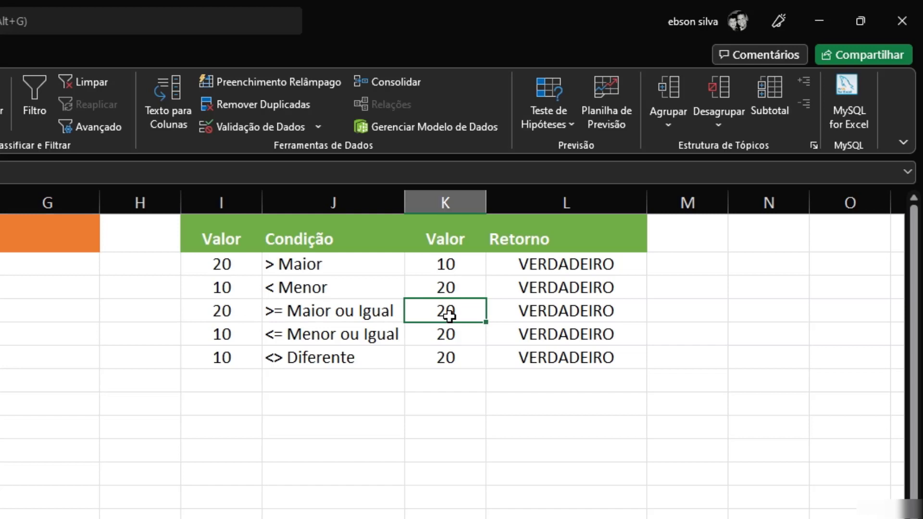
{"action": "left_click", "coordinate": [536, 316]}
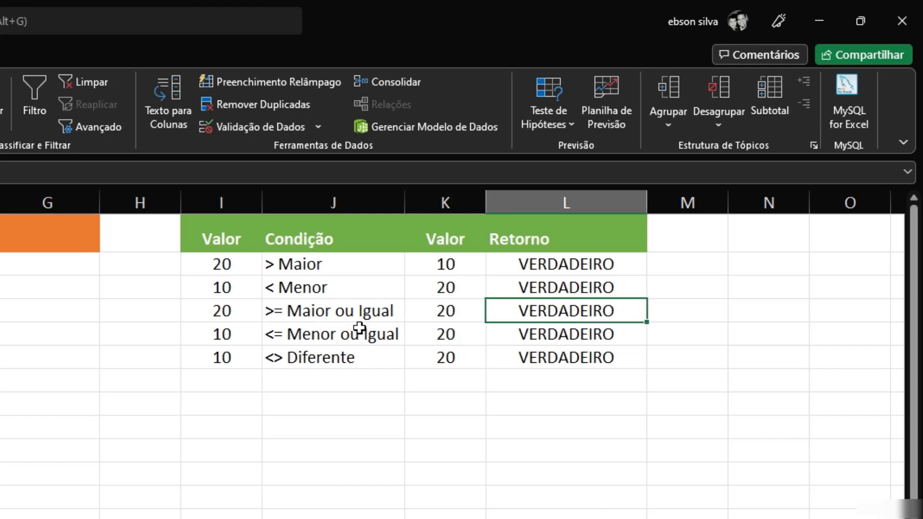
Step: Examine the <= Menor ou Igual and <> Diferente rows of the operator reference table across their values and Retorno
{"action": "left_click", "coordinate": [228, 339]}
{"action": "left_click", "coordinate": [319, 339]}
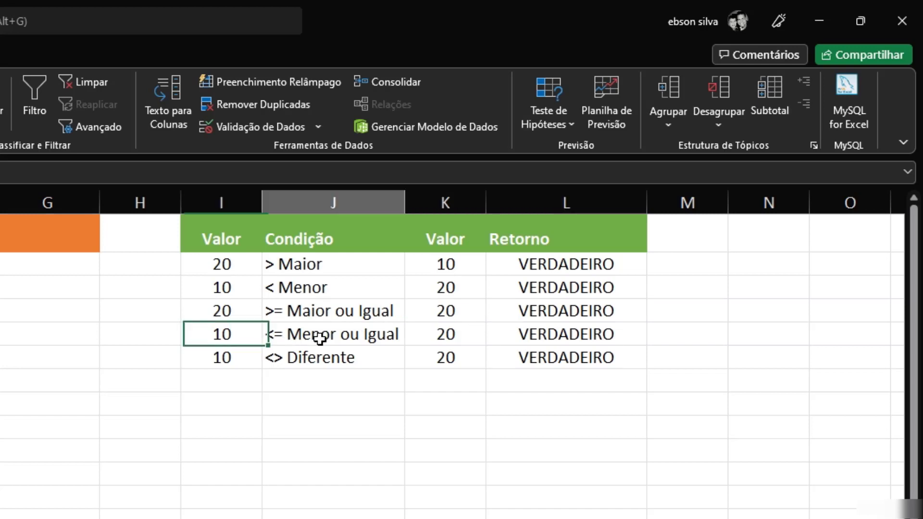
{"action": "left_click", "coordinate": [439, 337]}
{"action": "left_click", "coordinate": [543, 336]}
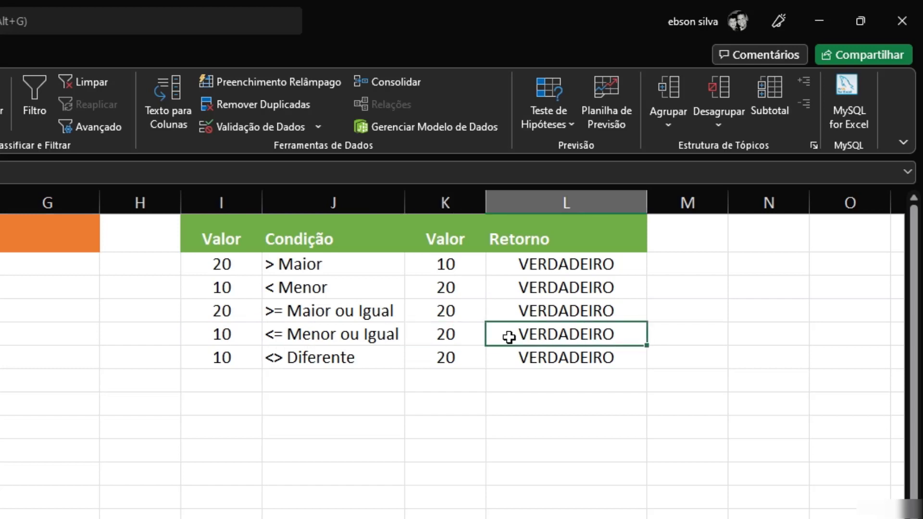
{"action": "left_click", "coordinate": [237, 331]}
{"action": "left_click", "coordinate": [385, 325]}
{"action": "left_click", "coordinate": [289, 356]}
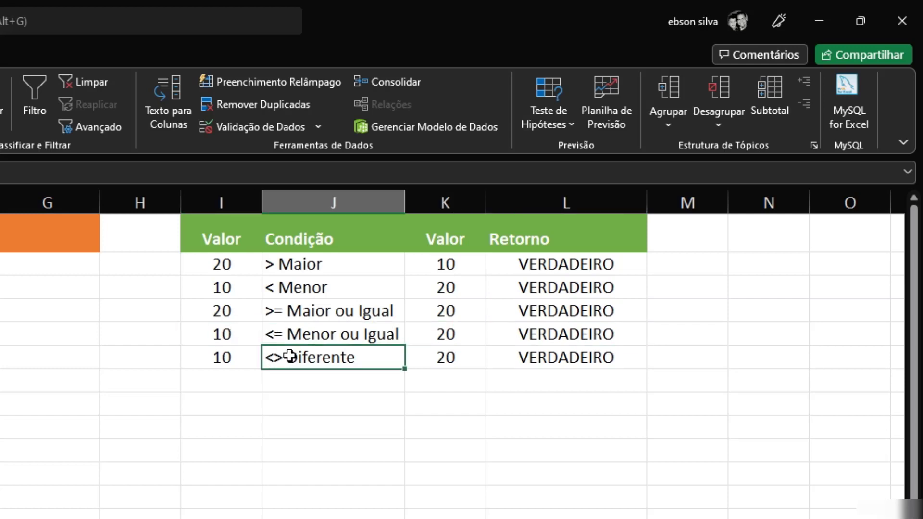
{"action": "left_click", "coordinate": [234, 361]}
{"action": "left_click", "coordinate": [440, 357]}
{"action": "left_click", "coordinate": [527, 359]}
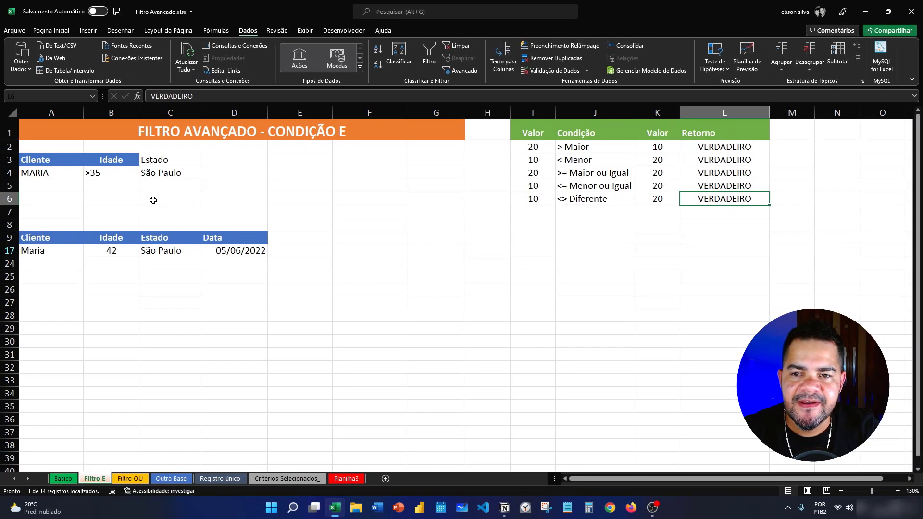
Step: Review the criteria range A3:C4 and clear the advanced filter from the client table on Filtro E
{"action": "left_click", "coordinate": [153, 199]}
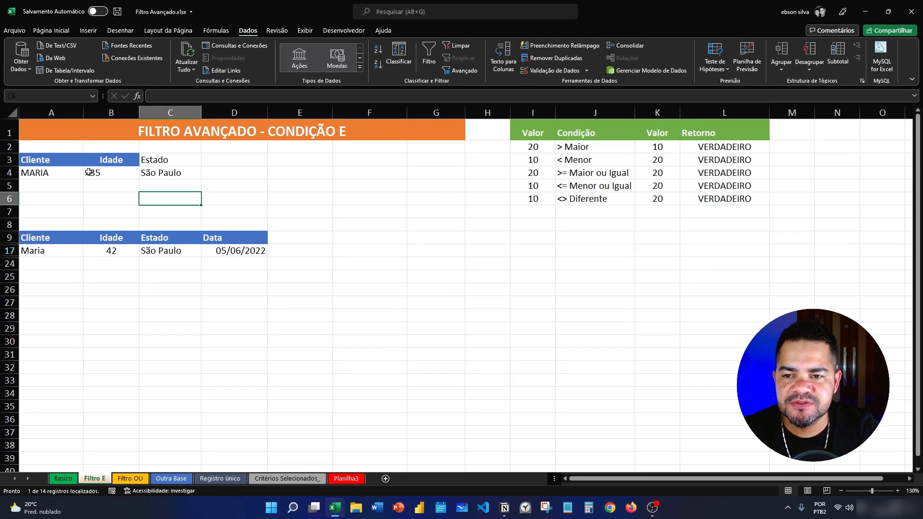
{"action": "left_click_drag", "start_coordinate": [42, 165], "coordinate": [145, 173]}
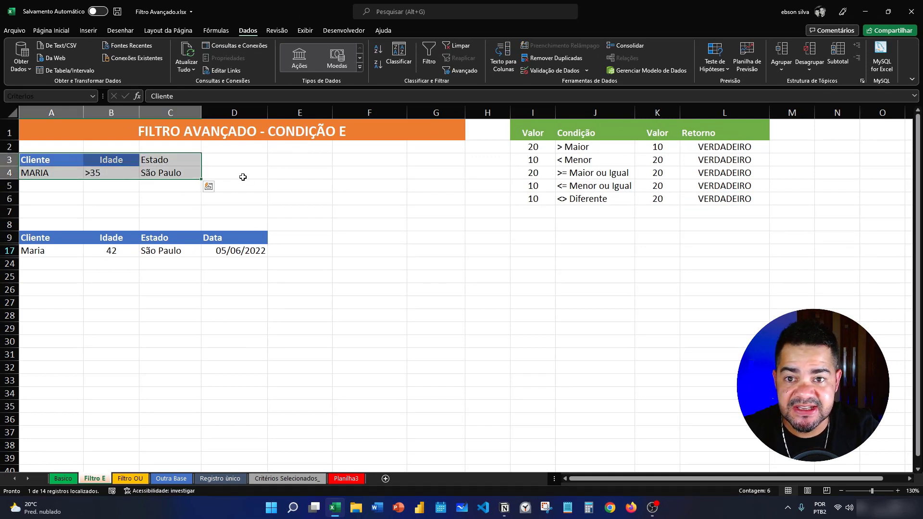
{"action": "left_click", "coordinate": [60, 236]}
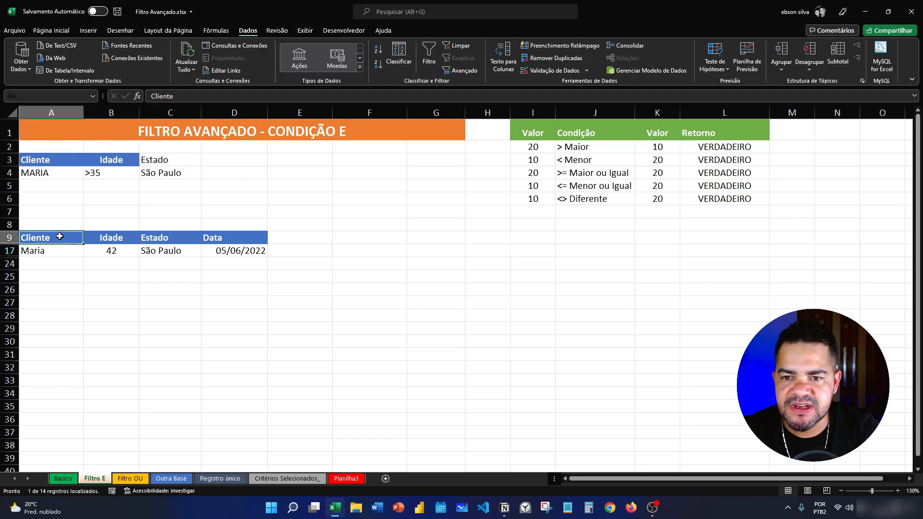
{"action": "left_click", "coordinate": [469, 47]}
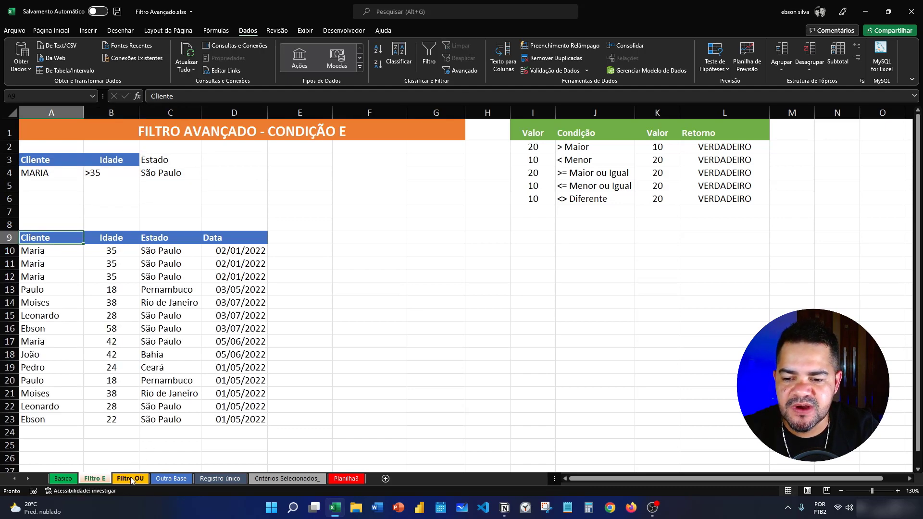
Step: On the Filtro OU sheet, enter the criteria headings Cliente, Idade and Estado in cells A3:C3
{"action": "left_click", "coordinate": [131, 479]}
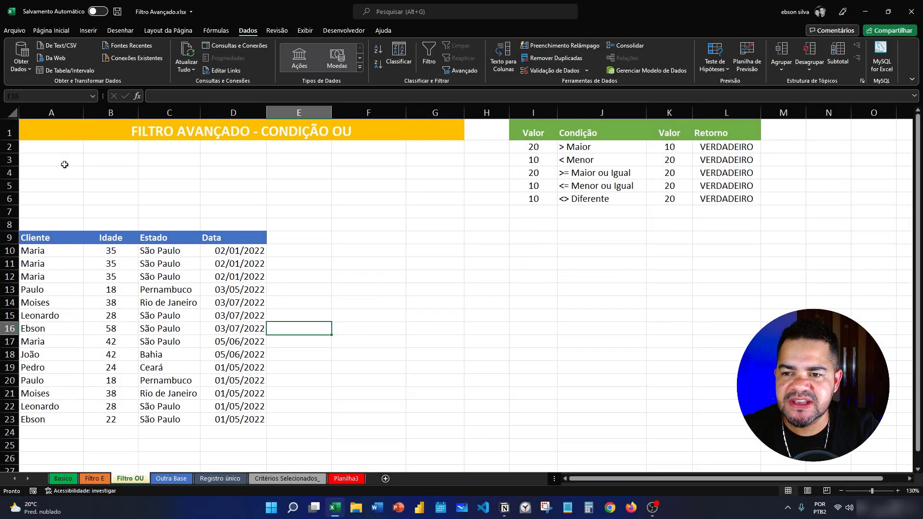
{"action": "left_click", "coordinate": [65, 166]}
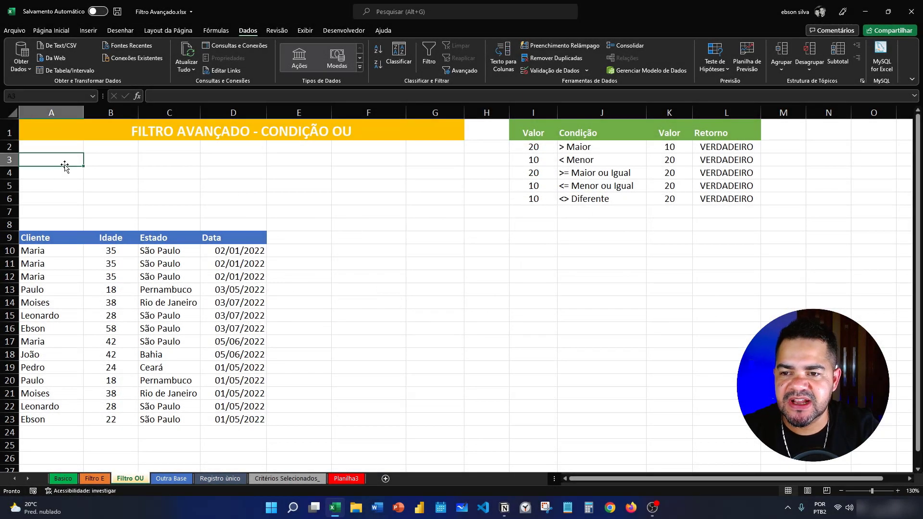
{"action": "type", "text": "Cliente"}
{"action": "key", "text": "Tab"}
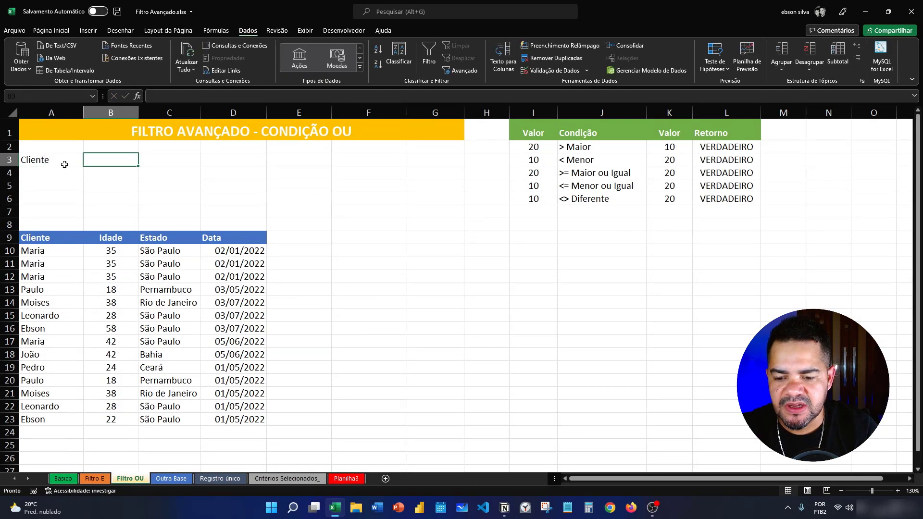
{"action": "type", "text": "Idade"}
{"action": "key", "text": "Tab"}
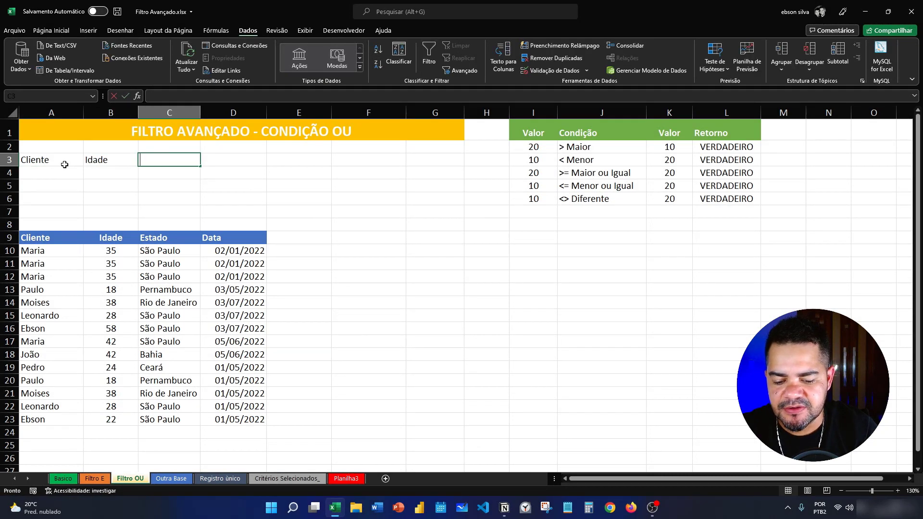
{"action": "type", "text": "Estado"}
{"action": "key", "text": "Return"}
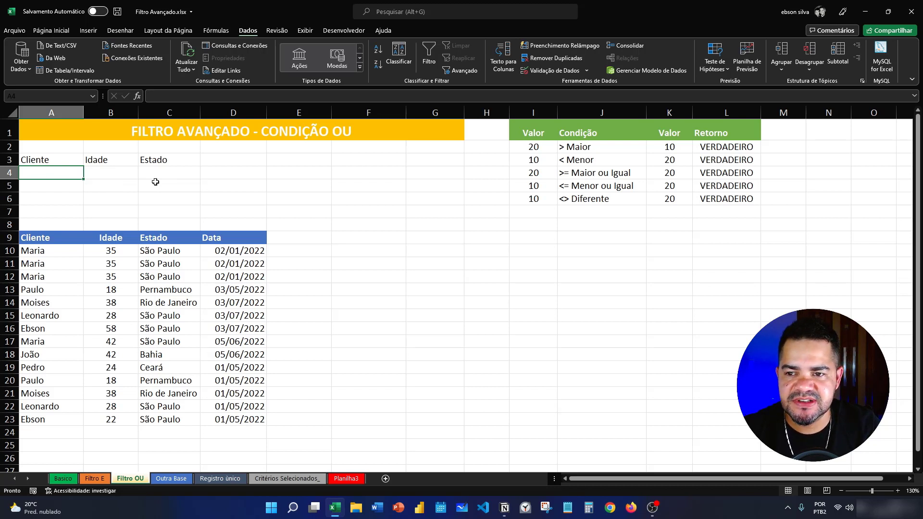
Step: Examine the criteria area under Cliente, Idade and Estado, considering same-row versus separate-row placement for an OR condition
{"action": "left_click", "coordinate": [109, 188]}
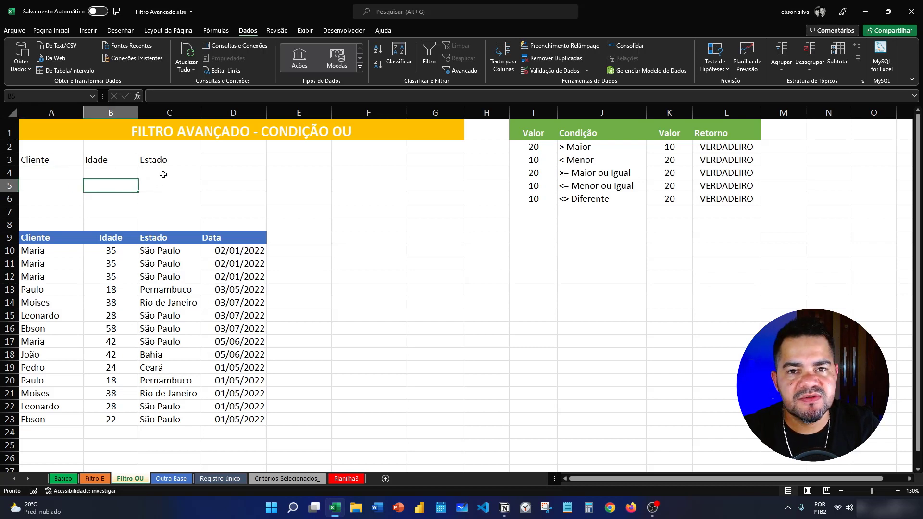
{"action": "left_click", "coordinate": [51, 159]}
{"action": "left_click", "coordinate": [105, 160]}
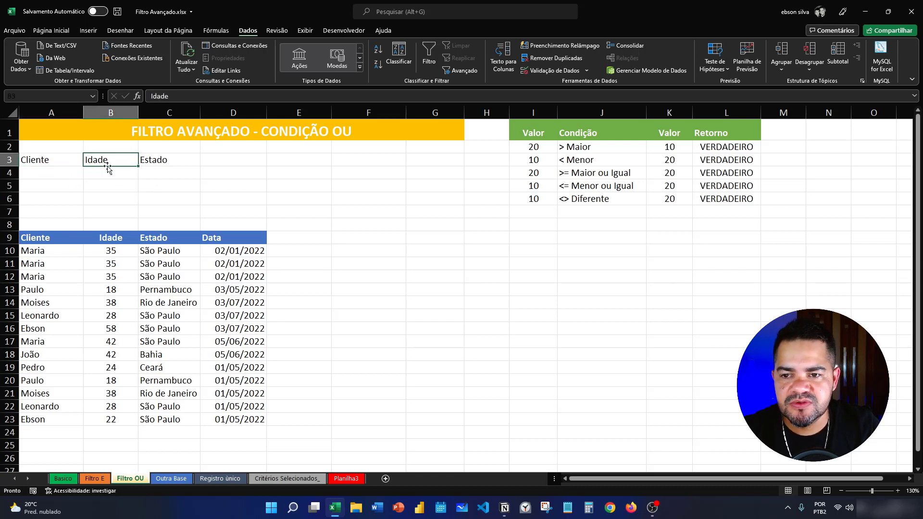
{"action": "left_click", "coordinate": [121, 181]}
{"action": "left_click", "coordinate": [156, 185]}
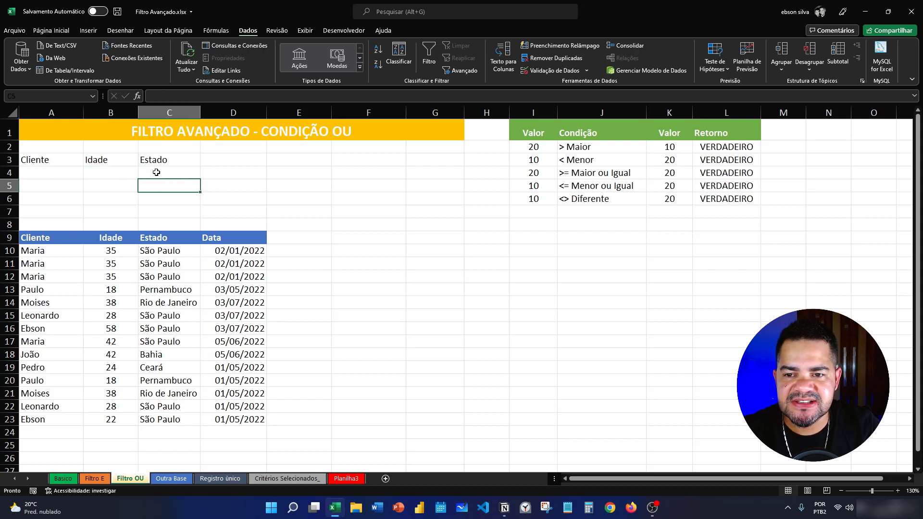
{"action": "left_click", "coordinate": [156, 172]}
{"action": "left_click", "coordinate": [100, 173]}
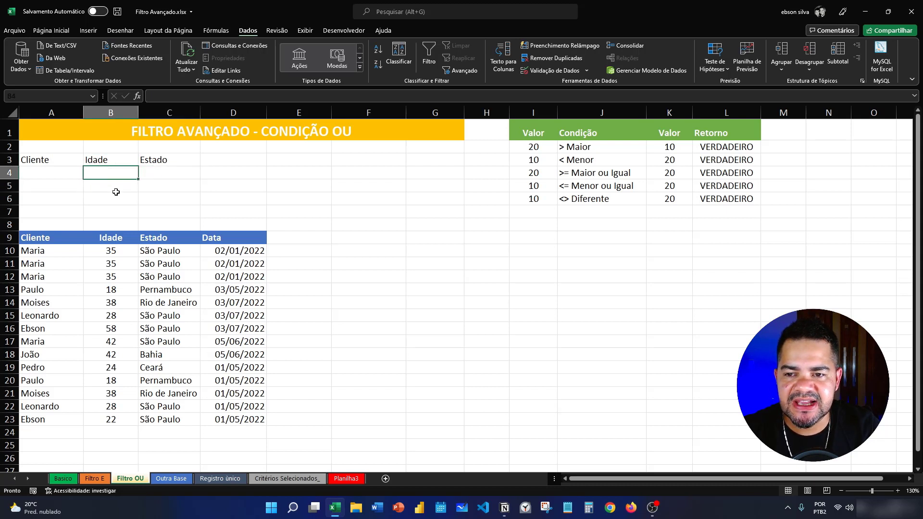
{"action": "left_click", "coordinate": [112, 188]}
{"action": "left_click", "coordinate": [171, 200]}
Step: Enter the OR criteria on separate rows: the client's first name in A4, 38 in B5 and Bahia in C6
{"action": "left_click", "coordinate": [67, 172]}
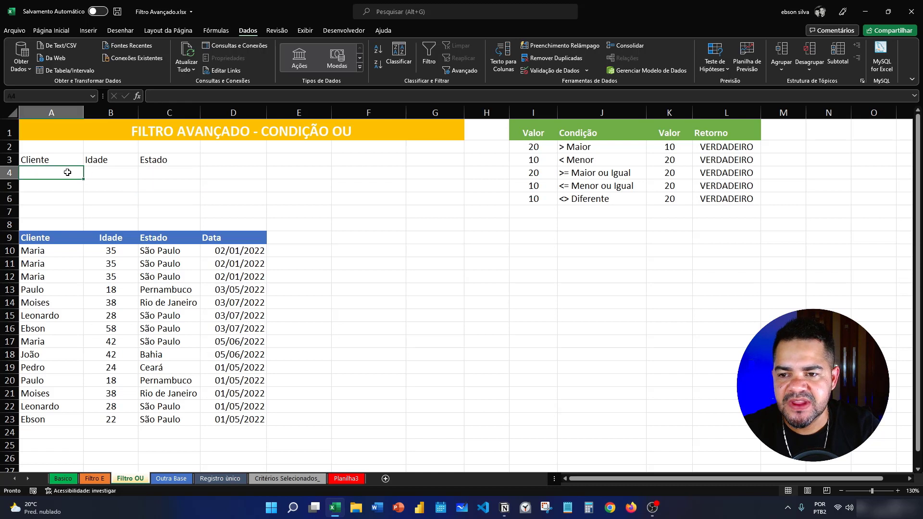
{"action": "type", "text": "Maria"}
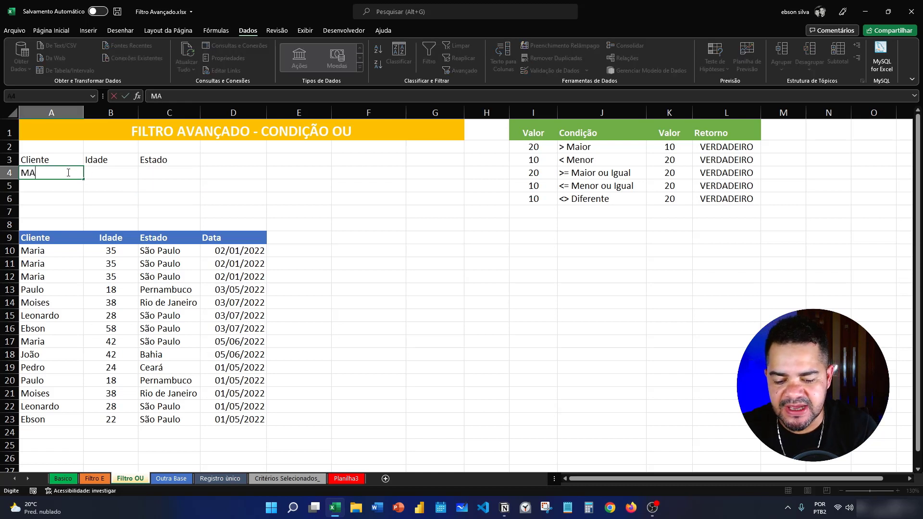
{"action": "key", "text": "Tab"}
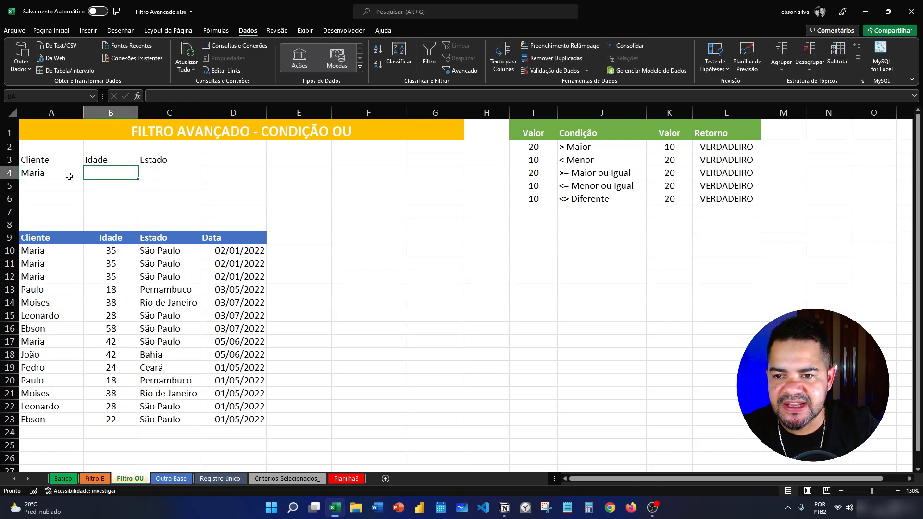
{"action": "left_click", "coordinate": [93, 185]}
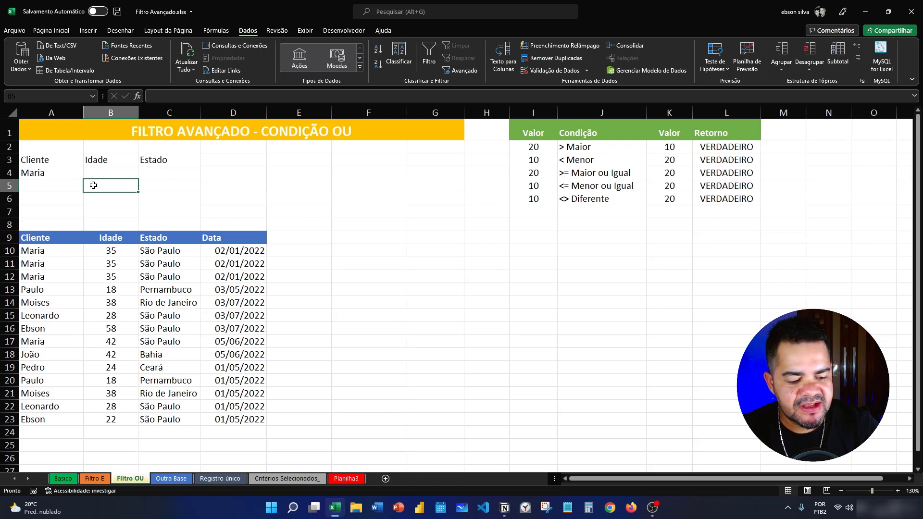
{"action": "type", "text": "38"}
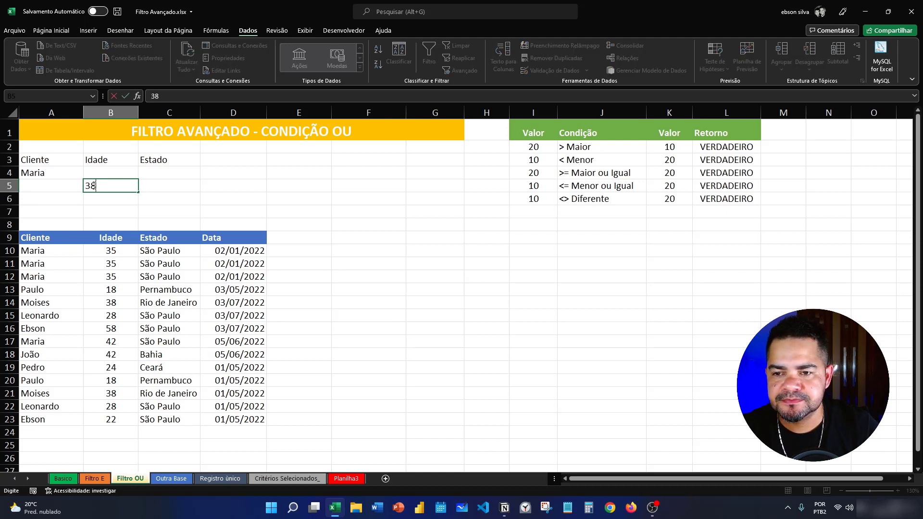
{"action": "key", "text": "Return"}
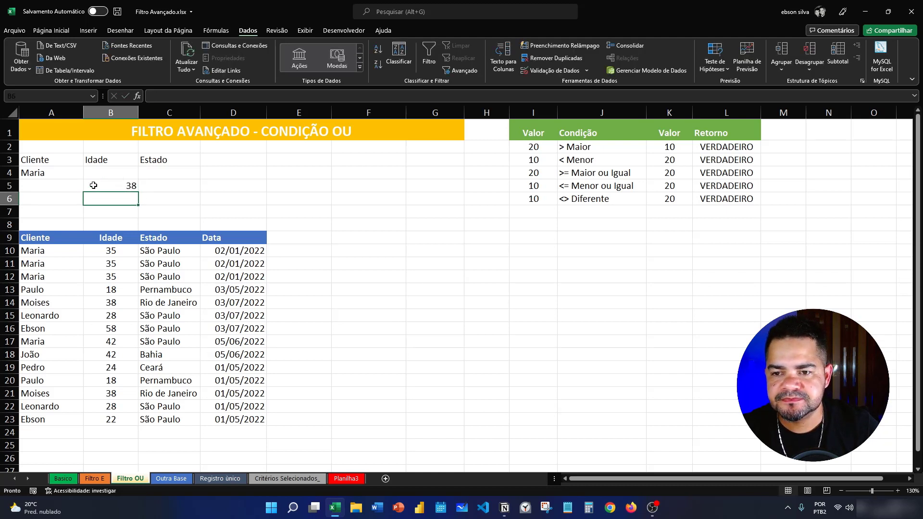
{"action": "left_click", "coordinate": [162, 205]}
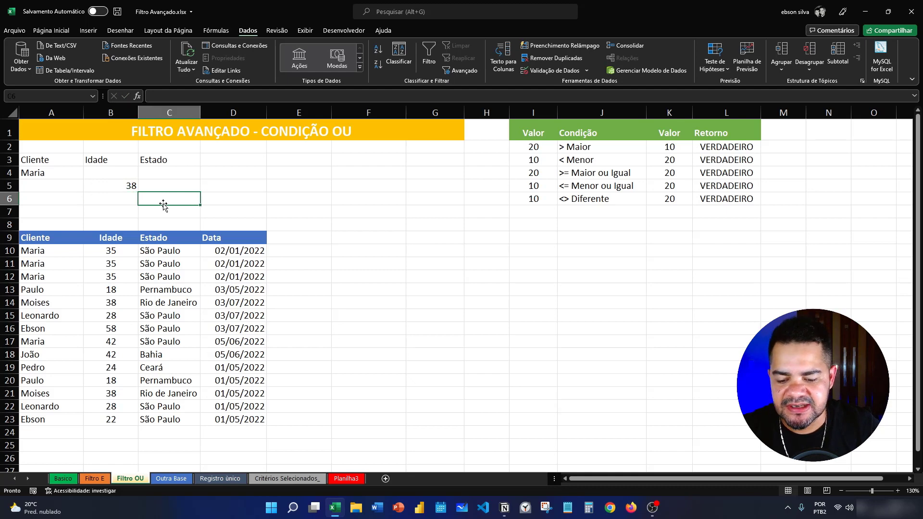
{"action": "type", "text": "Bahia"}
{"action": "key", "text": "Return"}
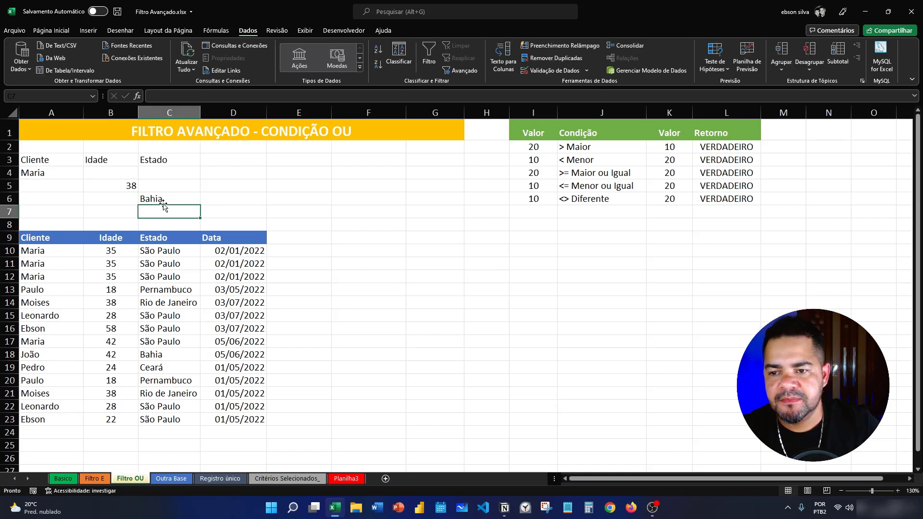
Step: Apply an in-place advanced filter to the client table A9:D23 using the criteria range A3:C6
{"action": "left_click", "coordinate": [72, 236]}
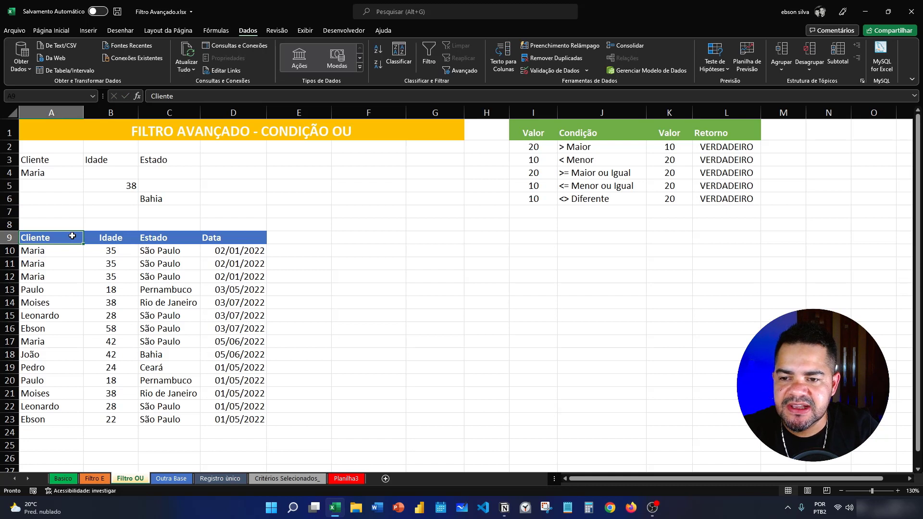
{"action": "left_click", "coordinate": [464, 71]}
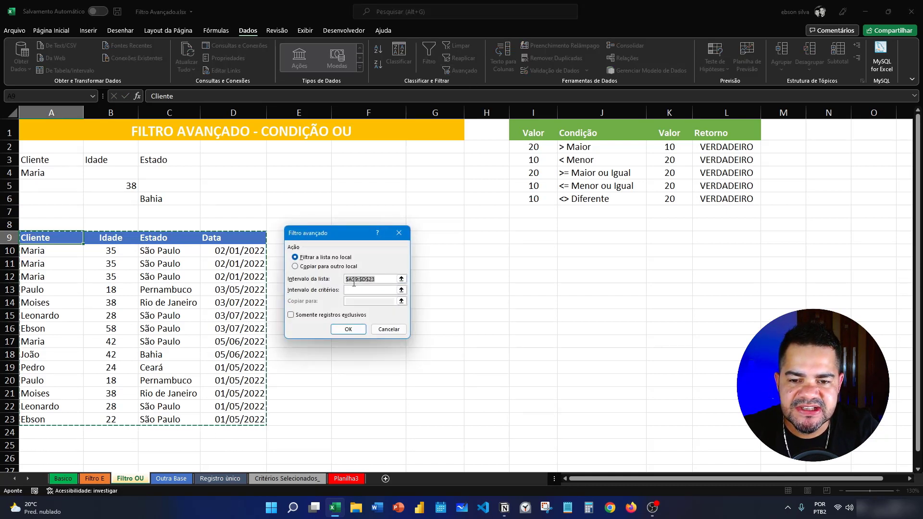
{"action": "left_click", "coordinate": [401, 290]}
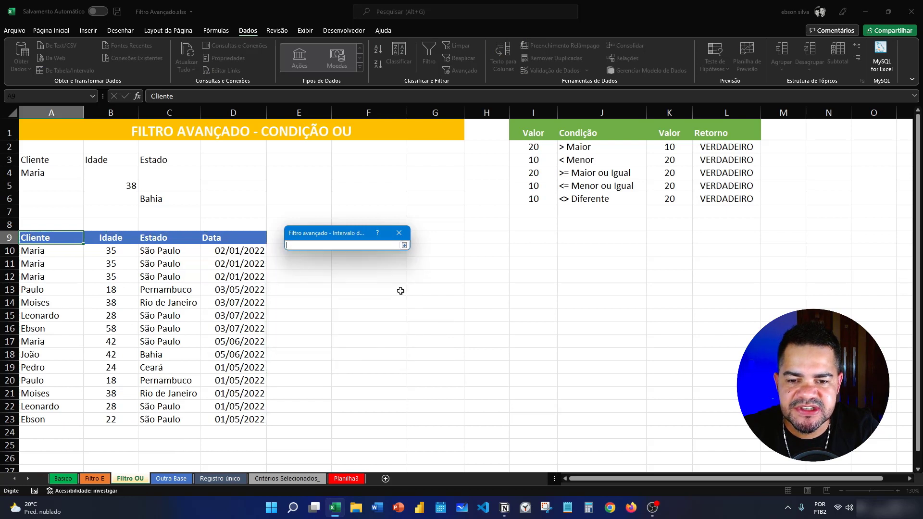
{"action": "left_click_drag", "start_coordinate": [29, 160], "coordinate": [177, 200]}
{"action": "left_click", "coordinate": [405, 246]}
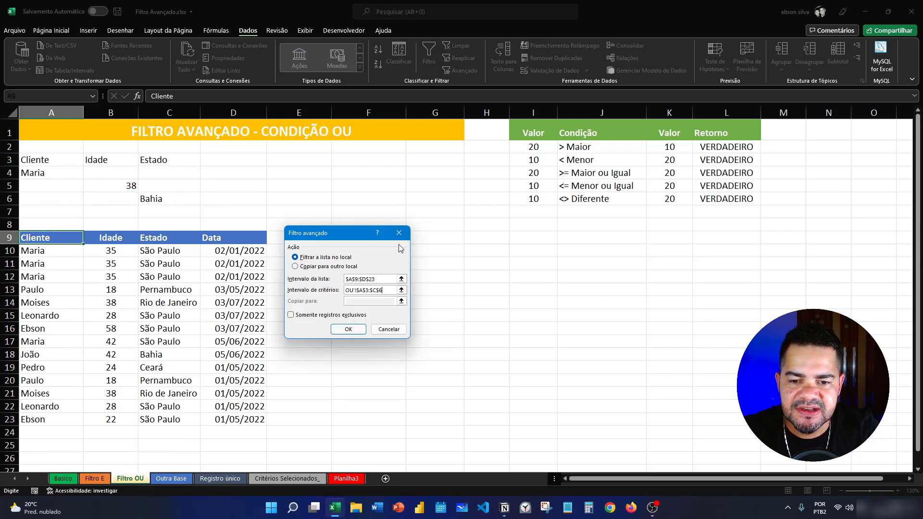
{"action": "left_click", "coordinate": [358, 328]}
{"action": "left_click", "coordinate": [358, 328]}
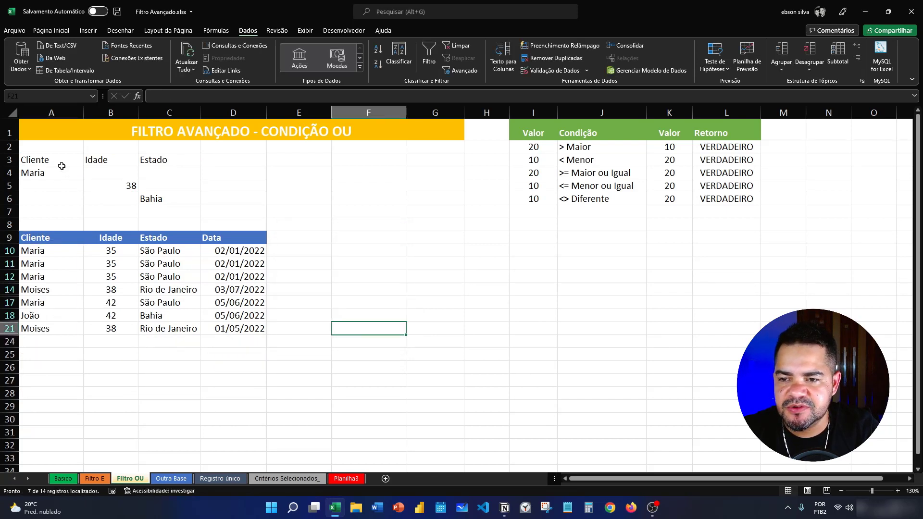
Step: Check the filtered client rows against the OR criteria for Cliente, Idade and Estado
{"action": "left_click", "coordinate": [47, 251]}
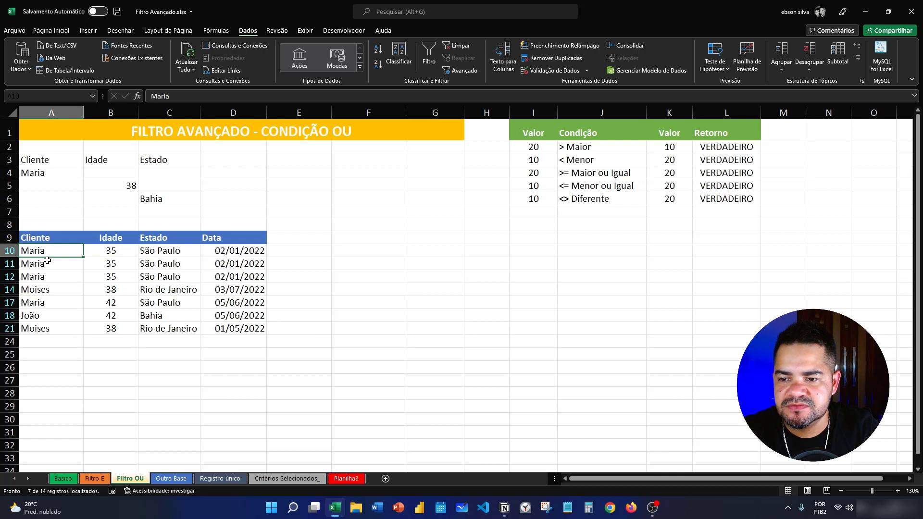
{"action": "left_click_drag", "start_coordinate": [47, 260], "coordinate": [47, 277]}
{"action": "left_click", "coordinate": [50, 302], "text": "ctrl"}
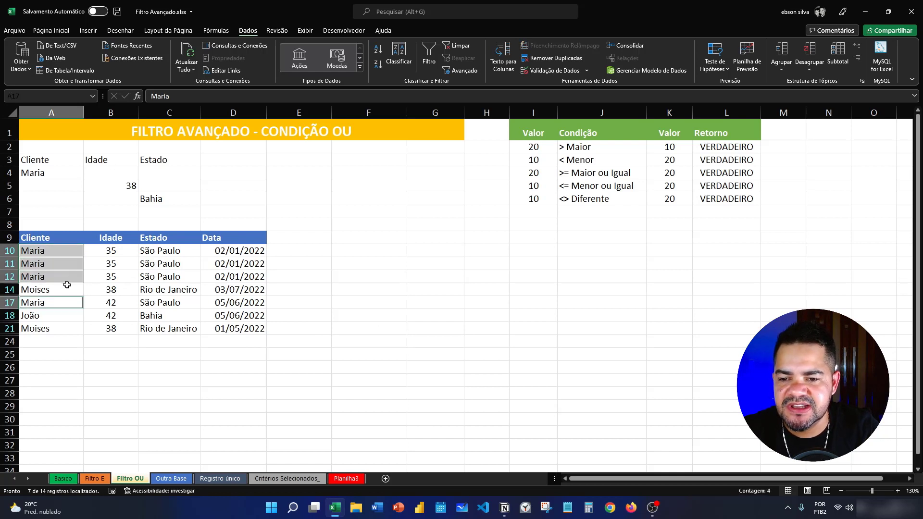
{"action": "left_click", "coordinate": [108, 290]}
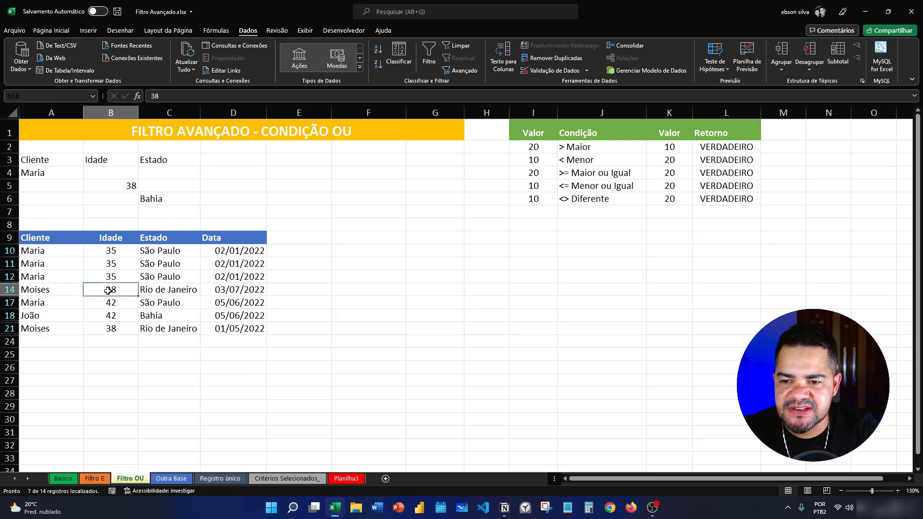
{"action": "left_click", "coordinate": [59, 288]}
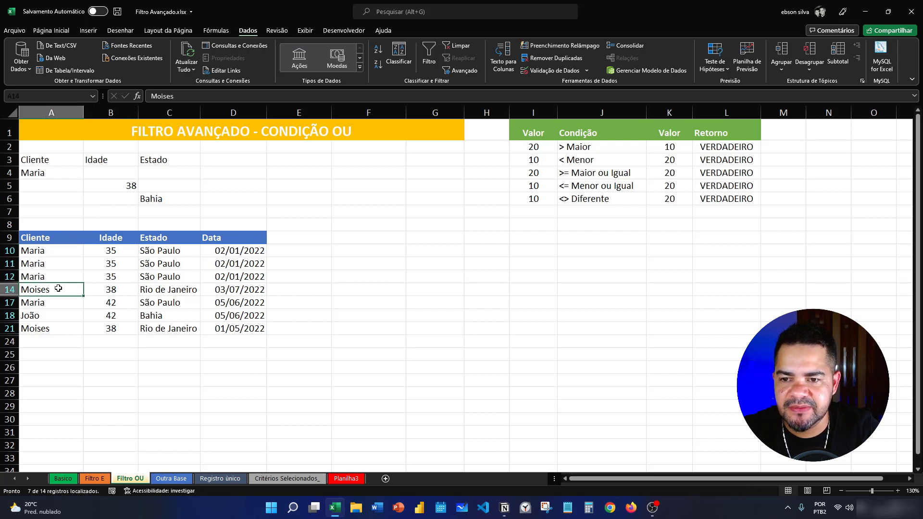
{"action": "left_click", "coordinate": [153, 291]}
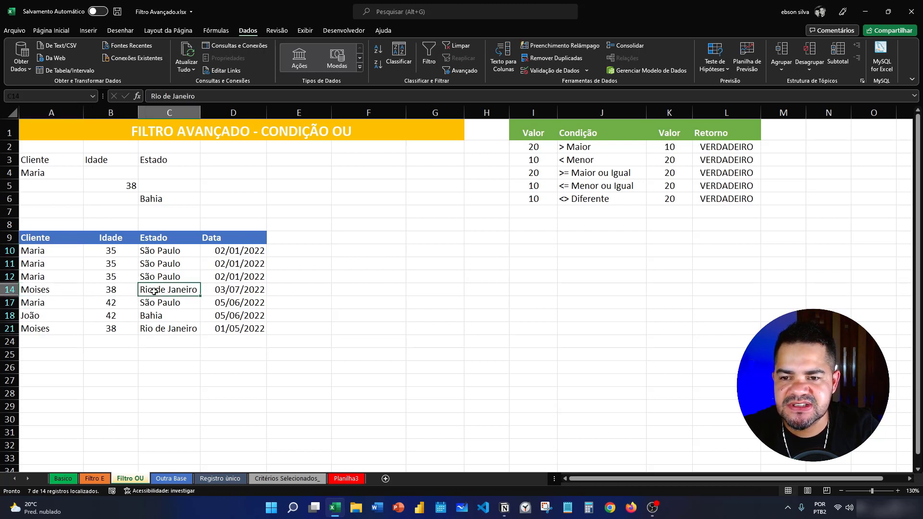
{"action": "left_click", "coordinate": [123, 291]}
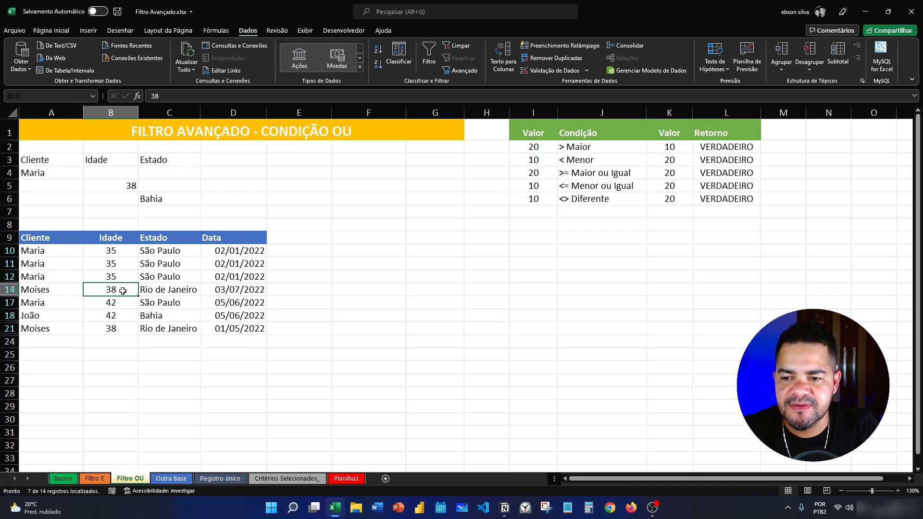
{"action": "left_click", "coordinate": [170, 317]}
{"action": "left_click", "coordinate": [111, 314]}
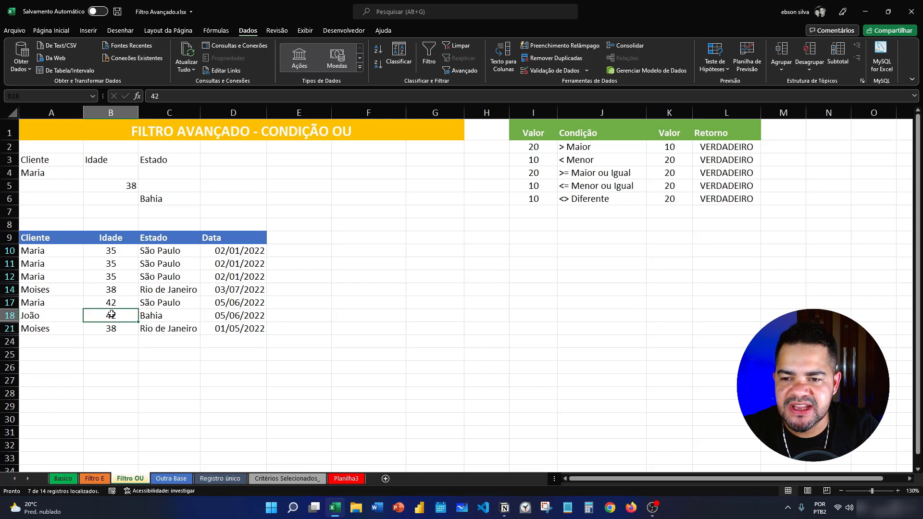
{"action": "left_click", "coordinate": [60, 315]}
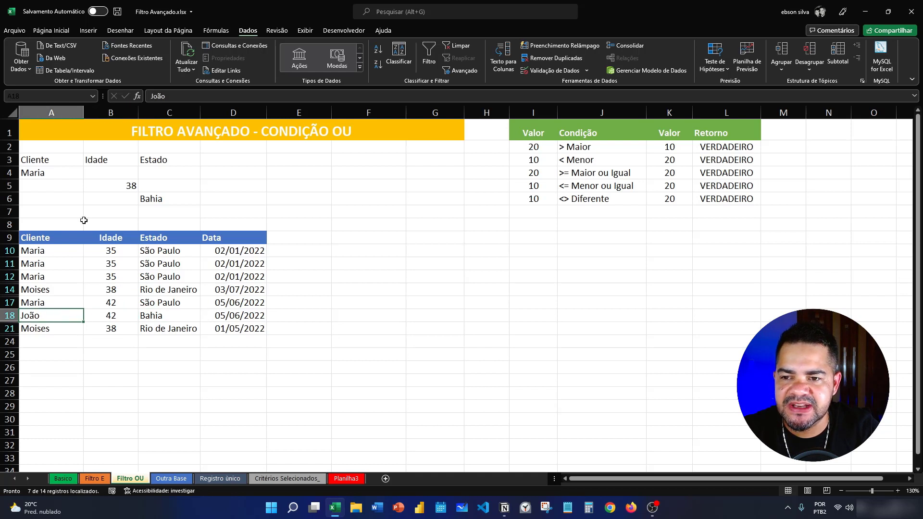
Step: Review how the criteria are staggered across rows 4 to 6, compared with placing them all on row 4
{"action": "left_click", "coordinate": [39, 176]}
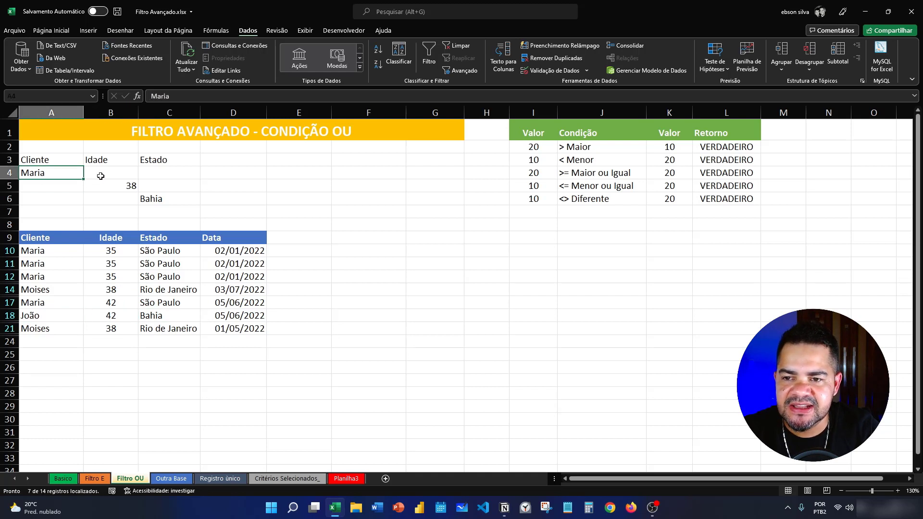
{"action": "left_click", "coordinate": [101, 176]}
{"action": "left_click", "coordinate": [144, 177]}
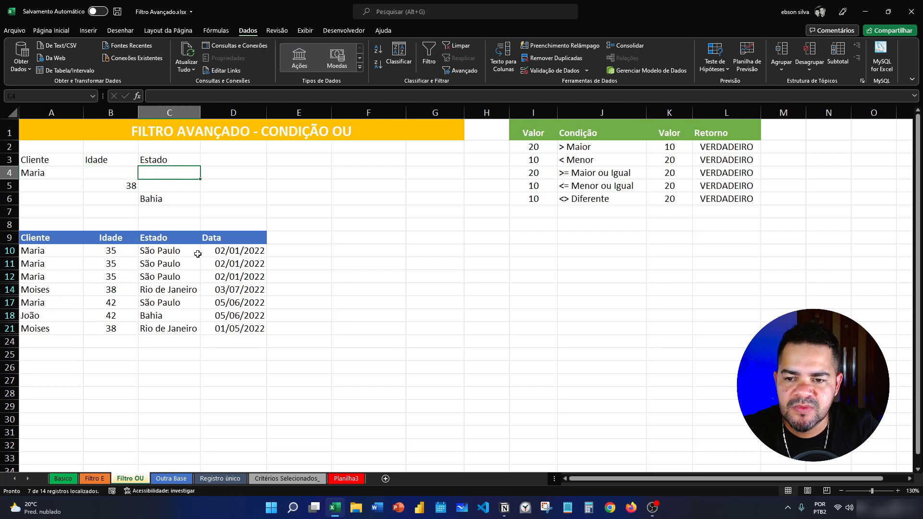
{"action": "left_click", "coordinate": [69, 170]}
{"action": "left_click", "coordinate": [108, 185]}
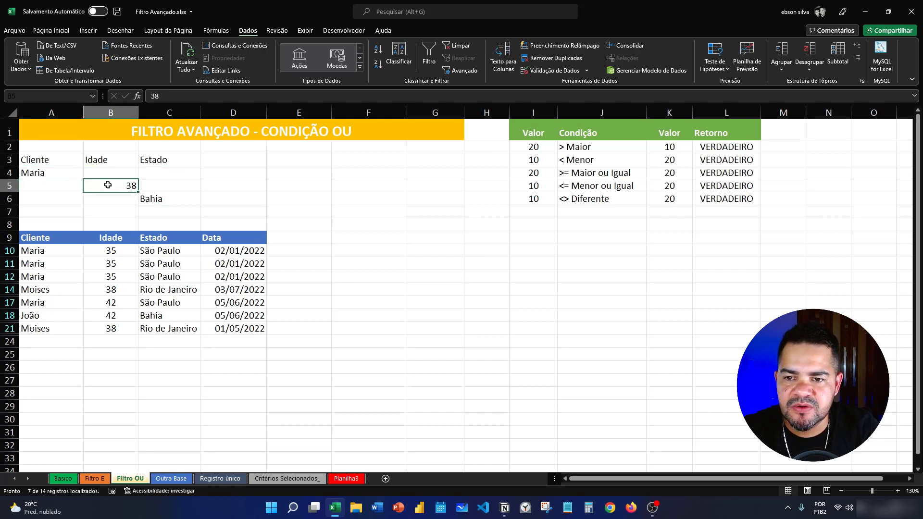
{"action": "left_click", "coordinate": [164, 197]}
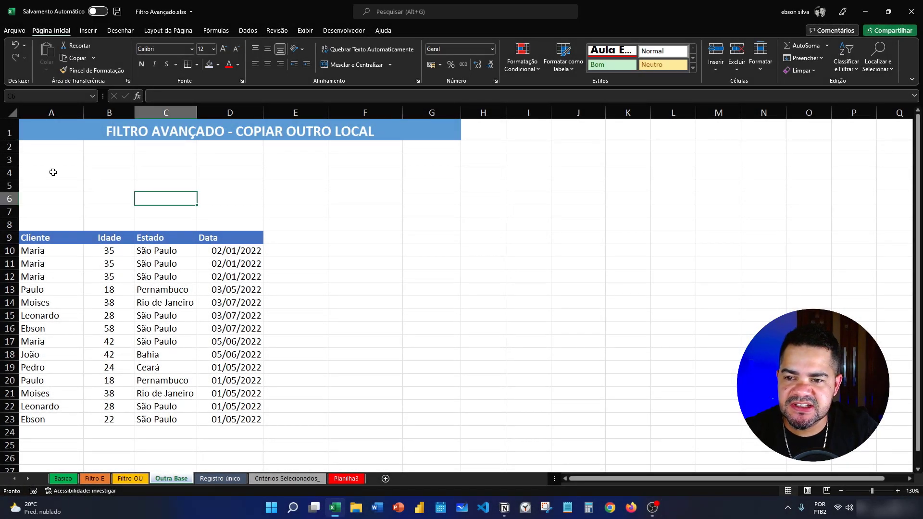
Step: On the Outra Base sheet, copy the table headings Cliente, Idade, Estado and Data from A9:D9 to A3:D3
{"action": "left_click_drag", "start_coordinate": [68, 240], "coordinate": [227, 416]}
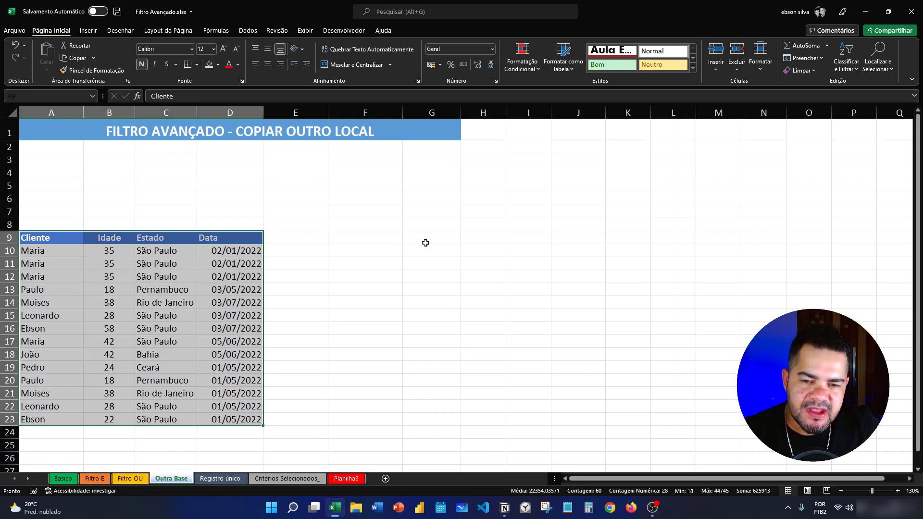
{"action": "left_click", "coordinate": [489, 230]}
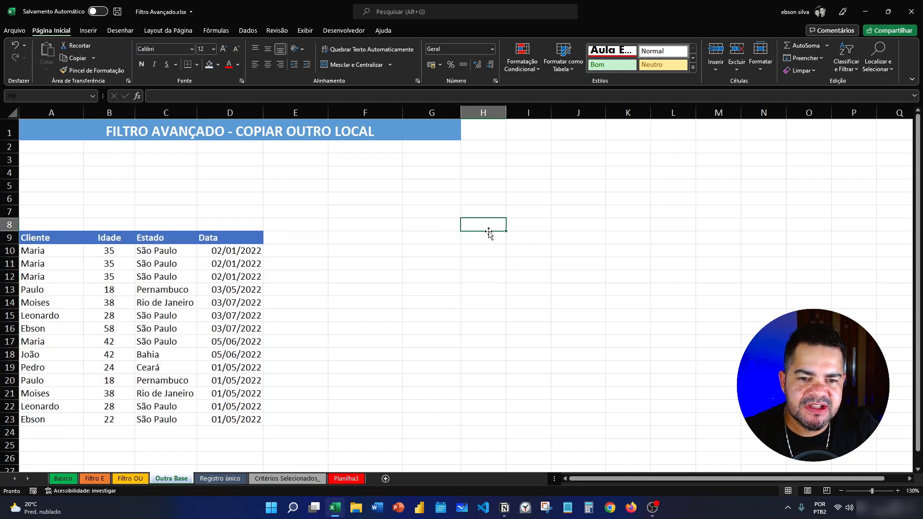
{"action": "left_click", "coordinate": [488, 236]}
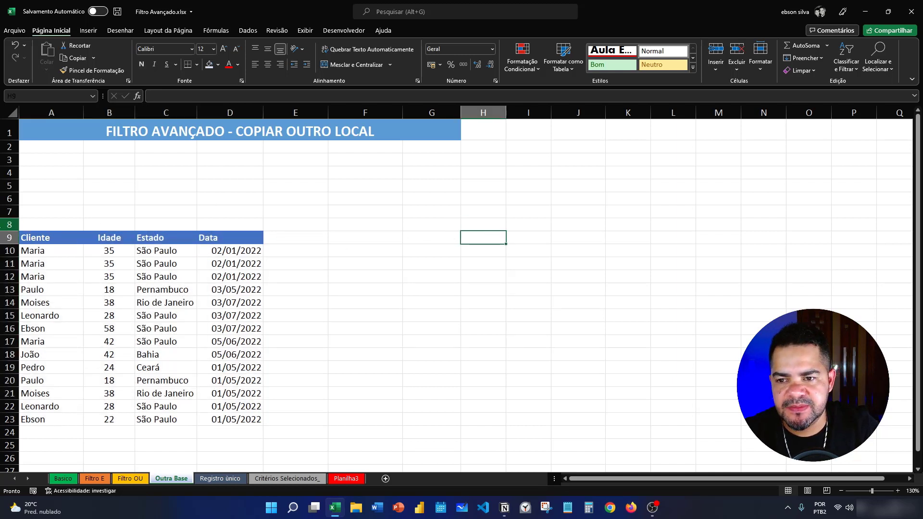
{"action": "left_click", "coordinate": [45, 239]}
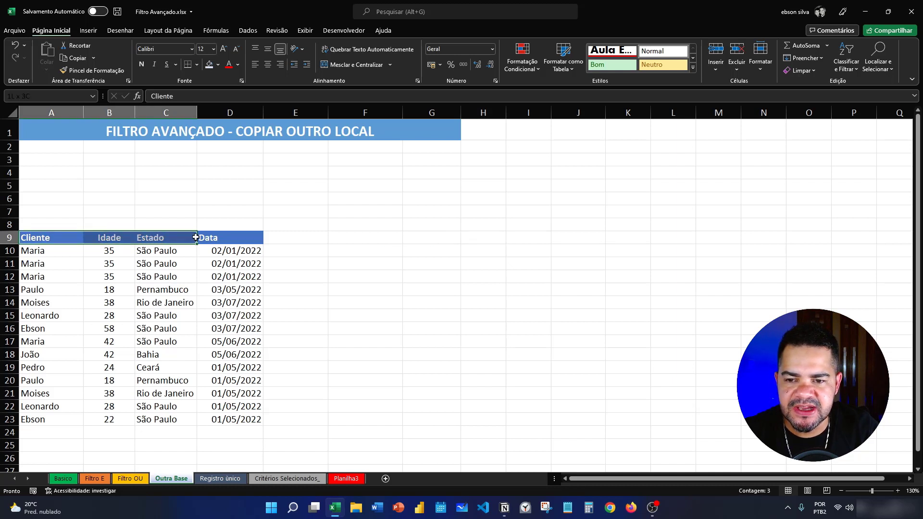
{"action": "left_click_drag", "start_coordinate": [195, 237], "coordinate": [200, 237]}
{"action": "key", "text": "ctrl+c"}
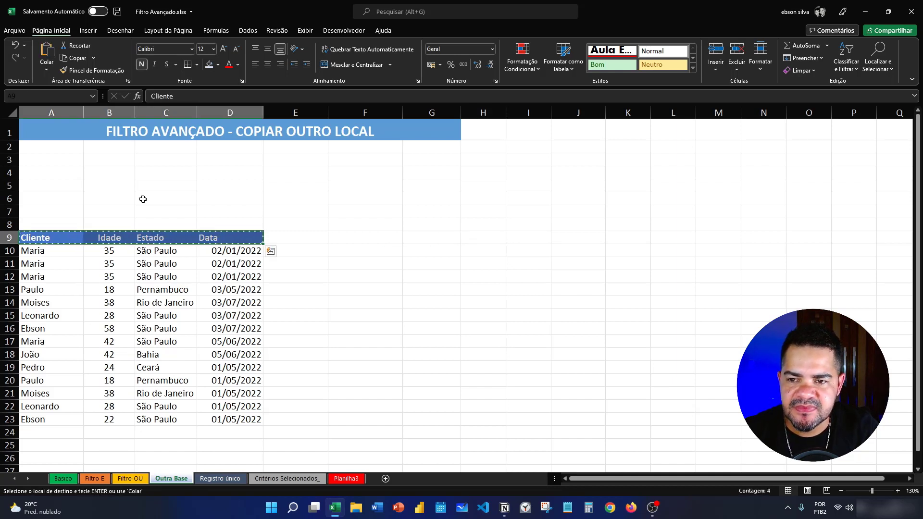
{"action": "left_click", "coordinate": [51, 158]}
{"action": "key", "text": "ctrl+v"}
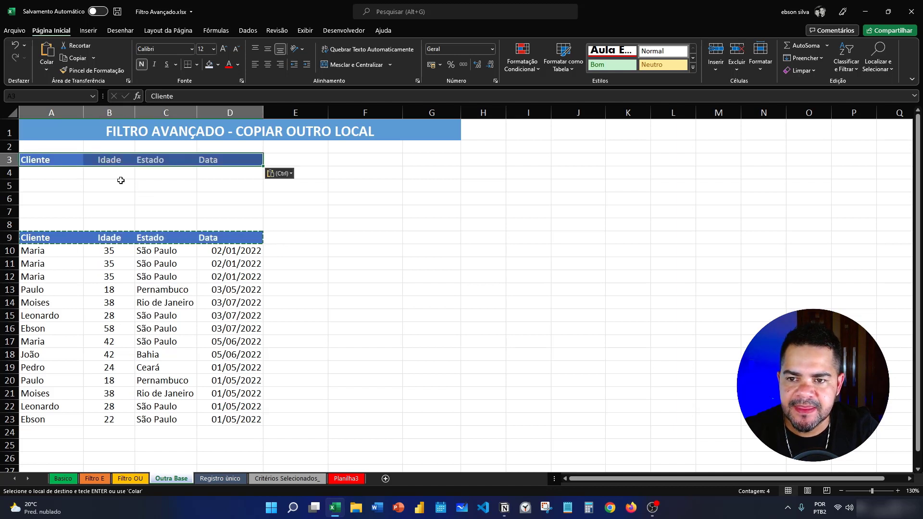
{"action": "key", "text": "Escape"}
{"action": "left_click", "coordinate": [89, 185]}
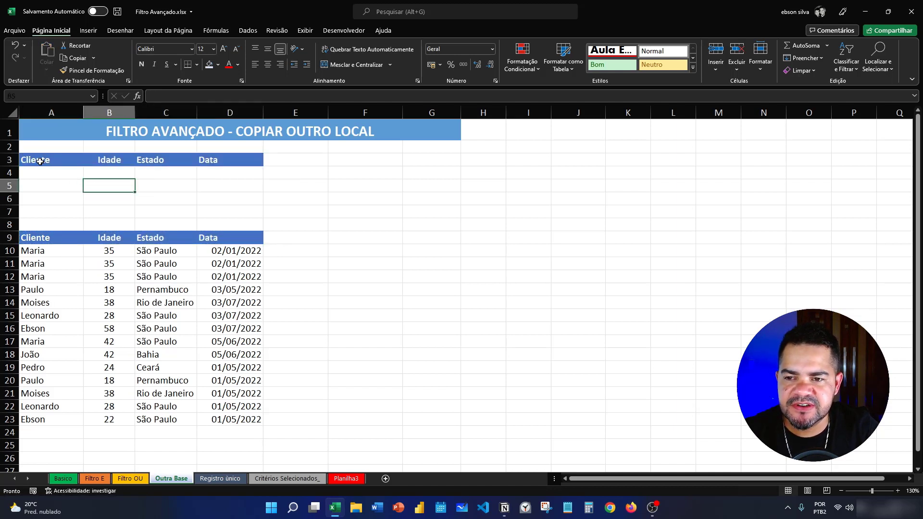
Step: Enter the criteria in row 4: the client's first name, age 35, state São Paulo and date 02/01/2022
{"action": "left_click_drag", "start_coordinate": [40, 162], "coordinate": [232, 159]}
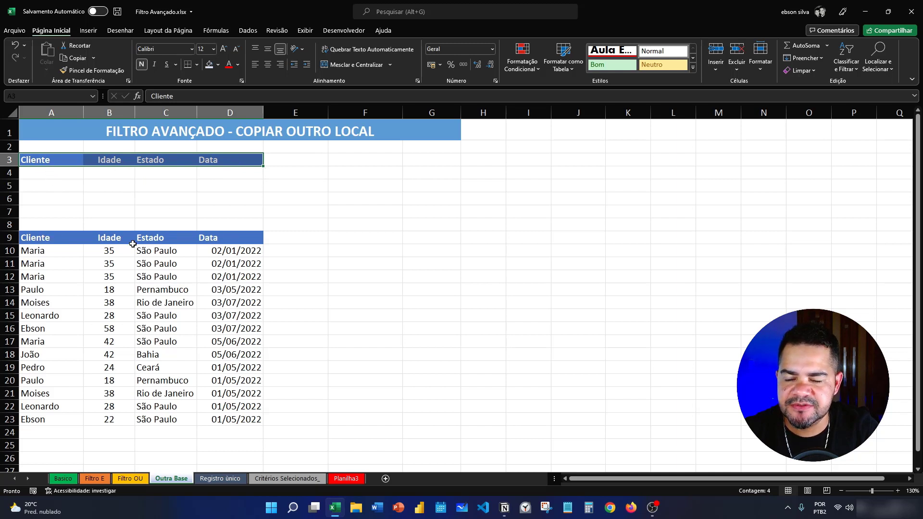
{"action": "left_click", "coordinate": [52, 174]}
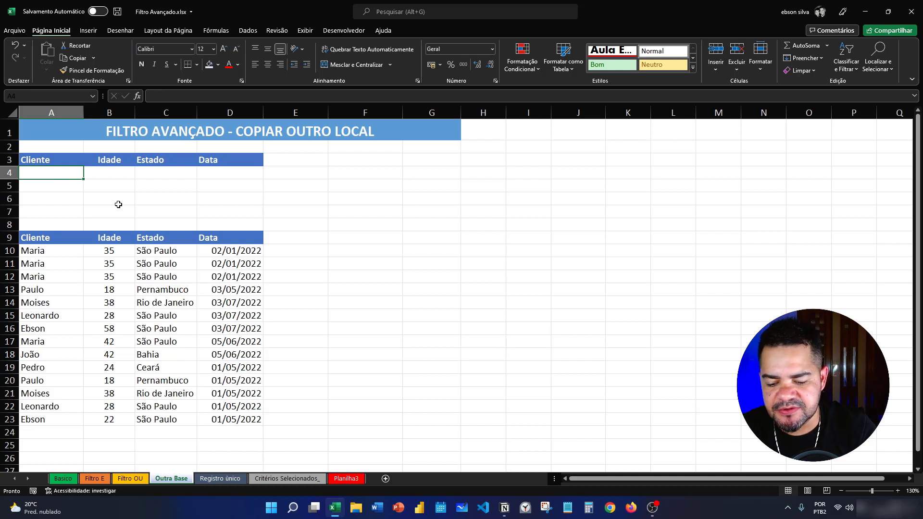
{"action": "type", "text": "MAria"}
{"action": "key", "text": "Tab"}
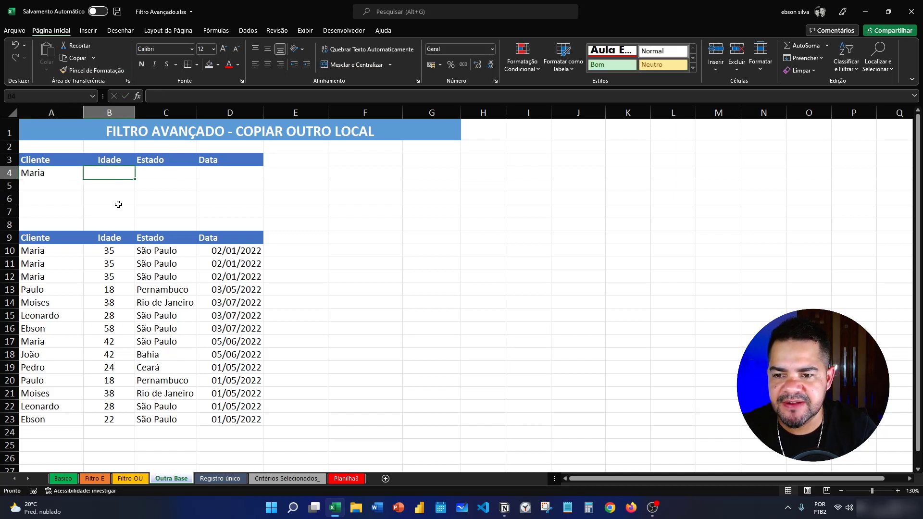
{"action": "type", "text": "35"}
{"action": "key", "text": "Tab"}
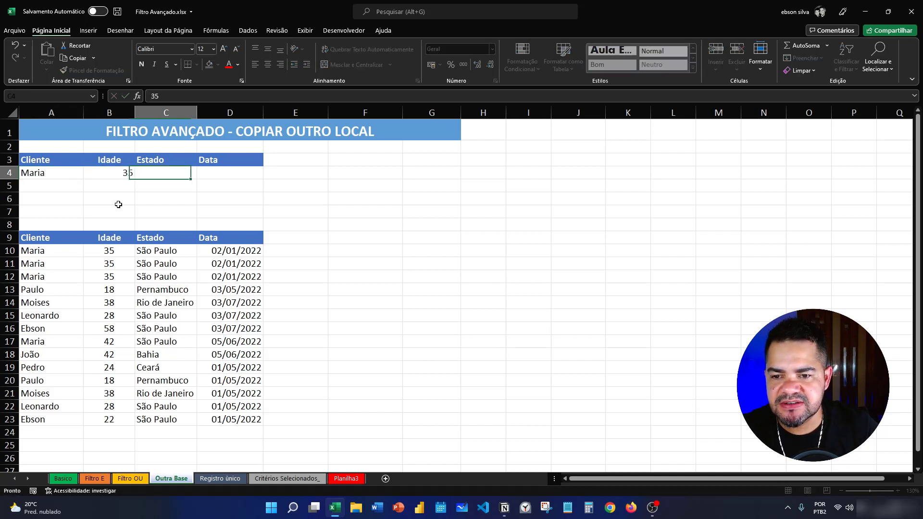
{"action": "type", "text": "São "}
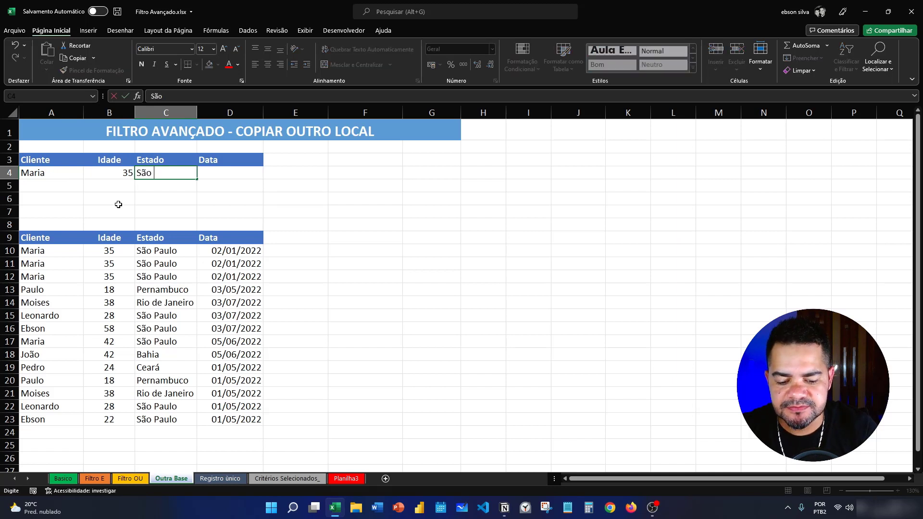
{"action": "type", "text": "Paulo"}
{"action": "key", "text": "Tab"}
{"action": "type", "text": "02"}
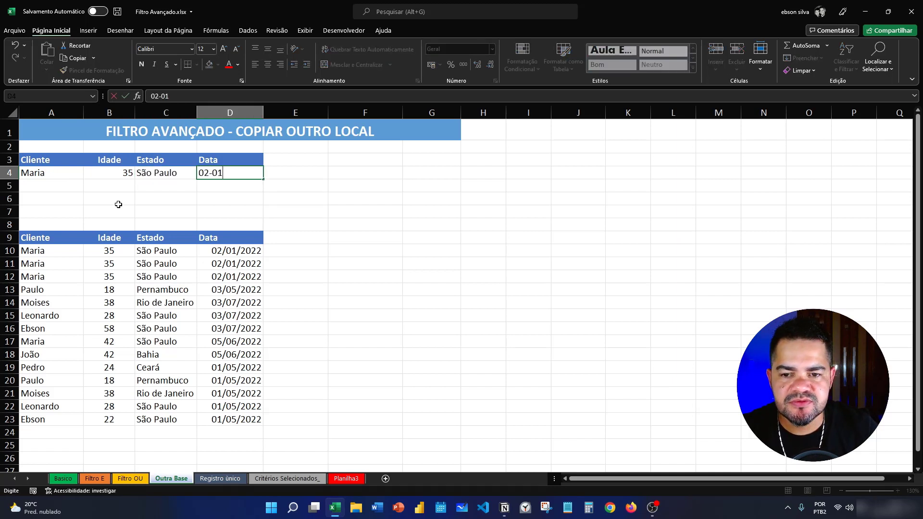
{"action": "key", "text": "Return"}
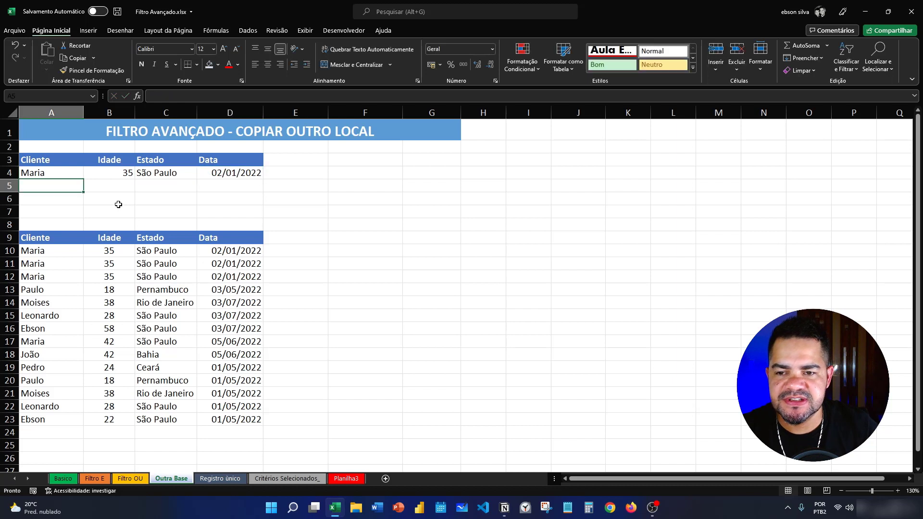
Step: Start an Advanced Filter on the A9:D23 client table, copying to another location with criteria range A3:D4
{"action": "left_click", "coordinate": [55, 236]}
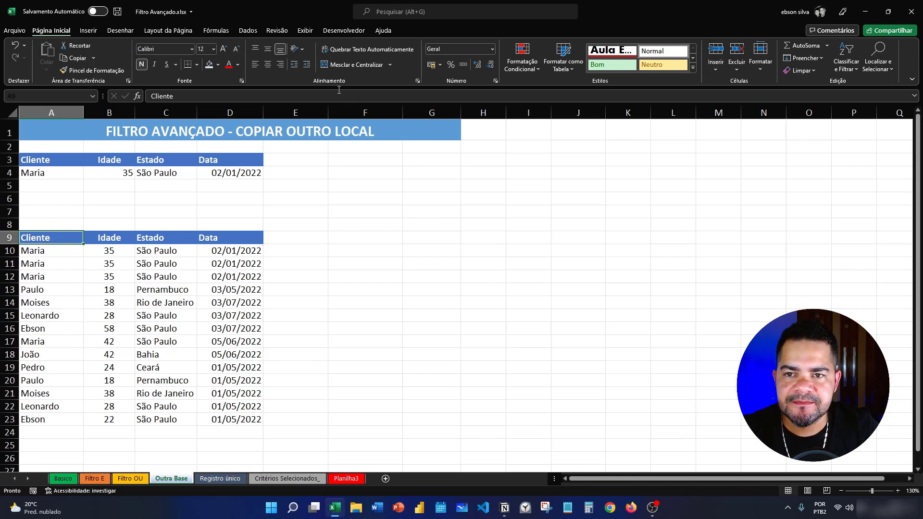
{"action": "left_click", "coordinate": [246, 32]}
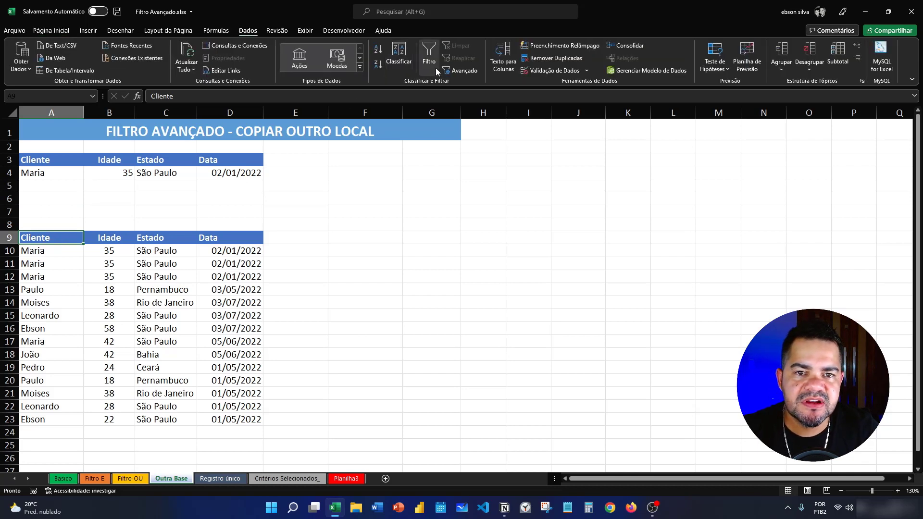
{"action": "left_click", "coordinate": [465, 72]}
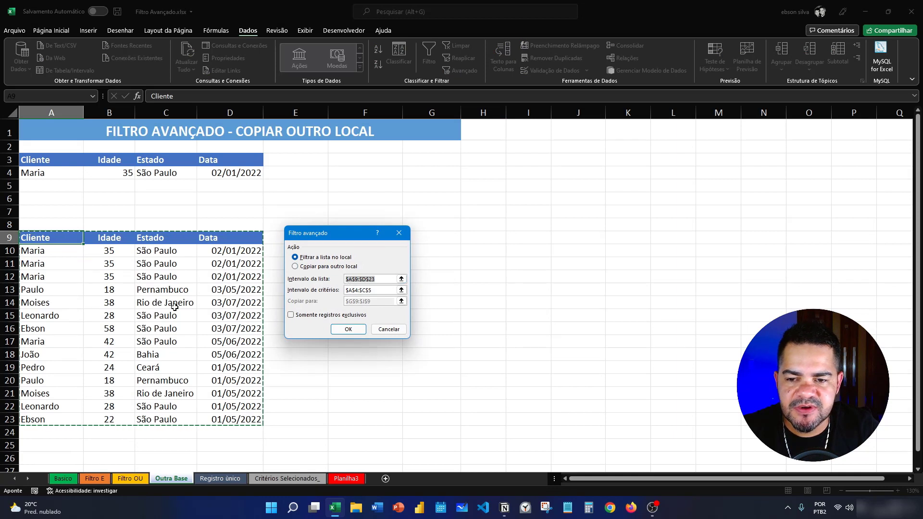
{"action": "left_click", "coordinate": [299, 268]}
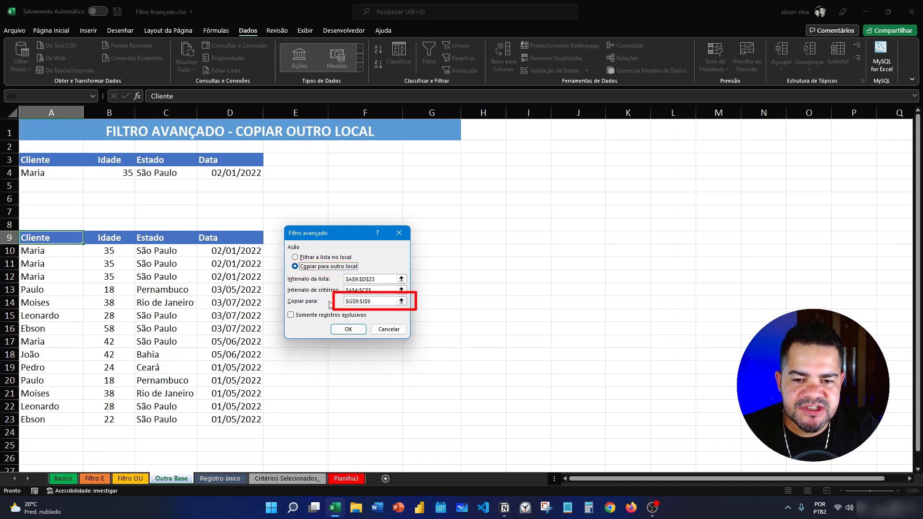
{"action": "left_click", "coordinate": [402, 290]}
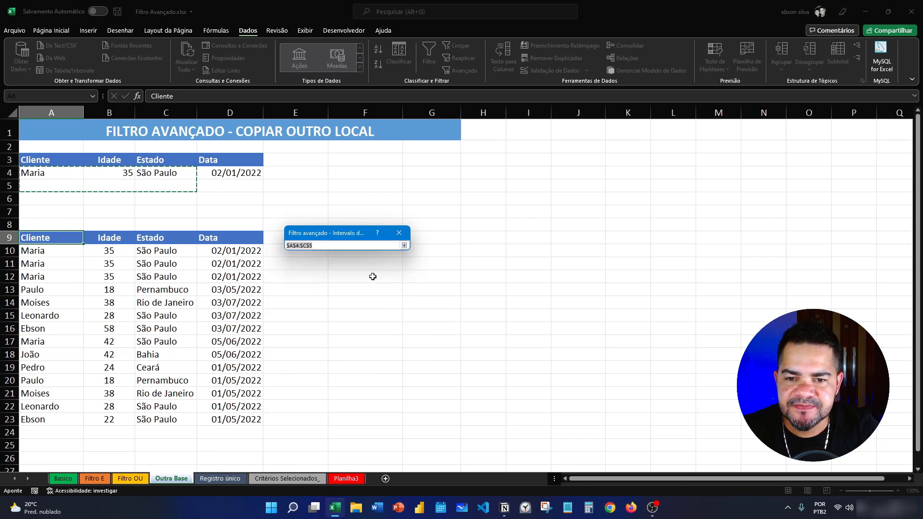
{"action": "left_click_drag", "start_coordinate": [56, 163], "coordinate": [219, 173]}
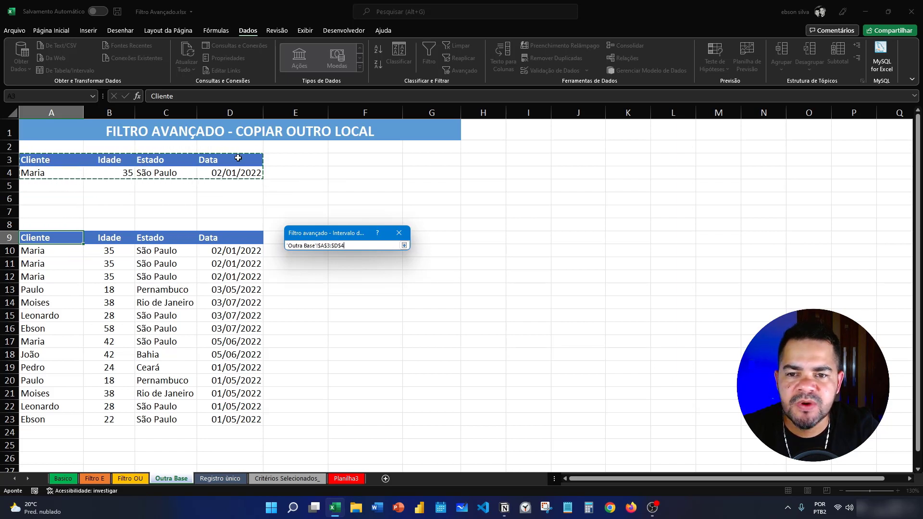
{"action": "left_click", "coordinate": [404, 245]}
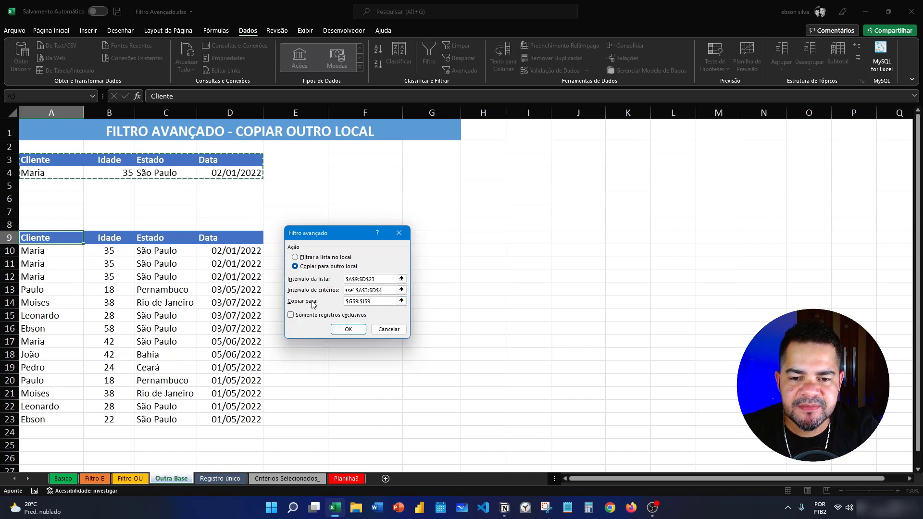
Step: Output the filtered records starting at H7 and fit the widths of columns J and K to their contents
{"action": "left_click", "coordinate": [398, 303]}
{"action": "left_click", "coordinate": [400, 303]}
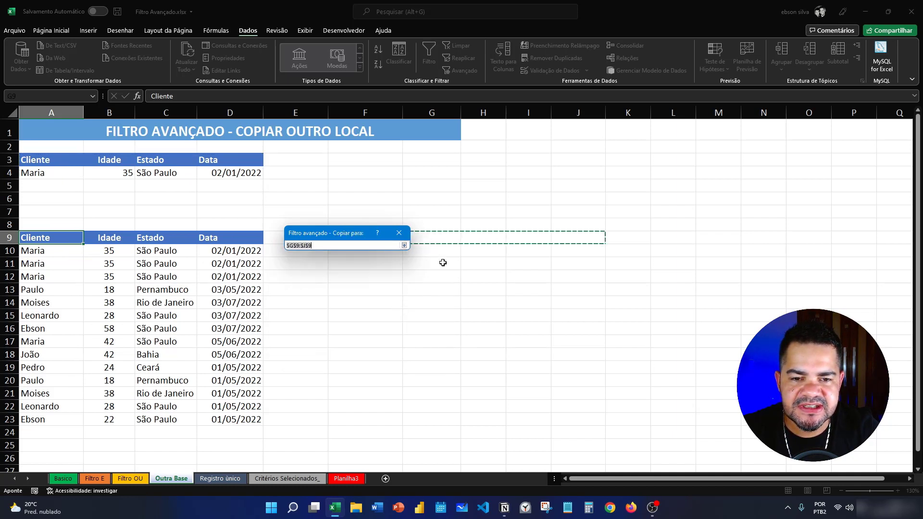
{"action": "left_click", "coordinate": [484, 211]}
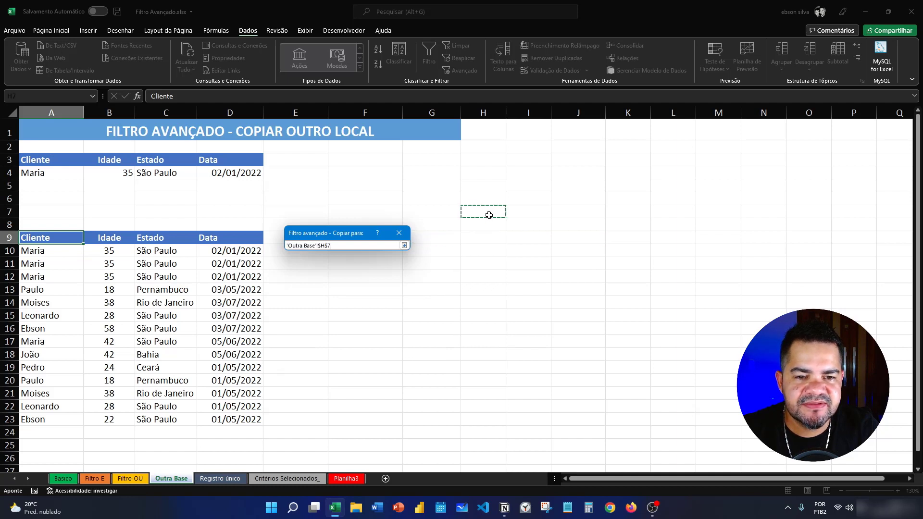
{"action": "left_click", "coordinate": [405, 245]}
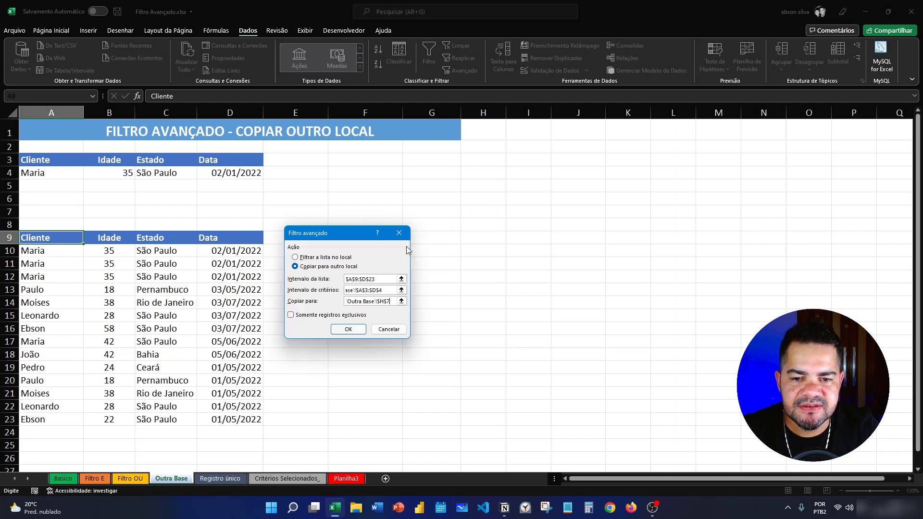
{"action": "left_click", "coordinate": [348, 329]}
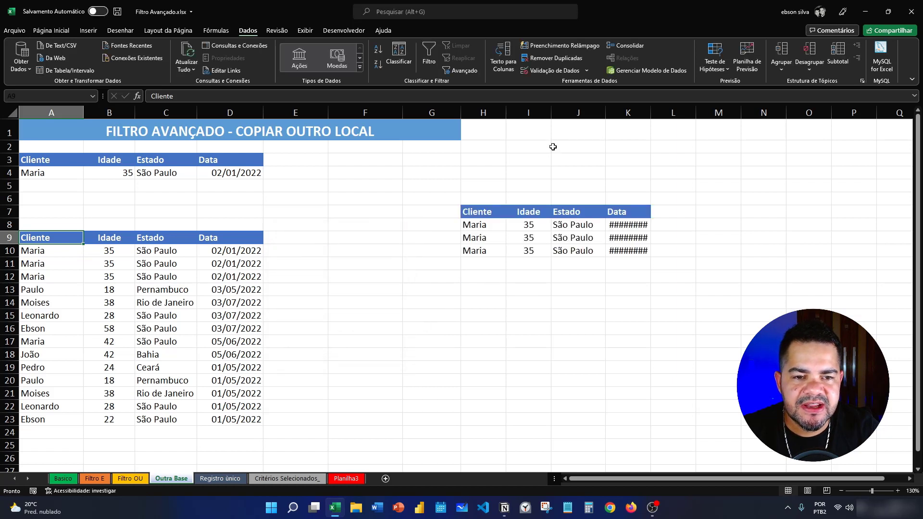
{"action": "left_click_drag", "start_coordinate": [605, 112], "coordinate": [596, 111]}
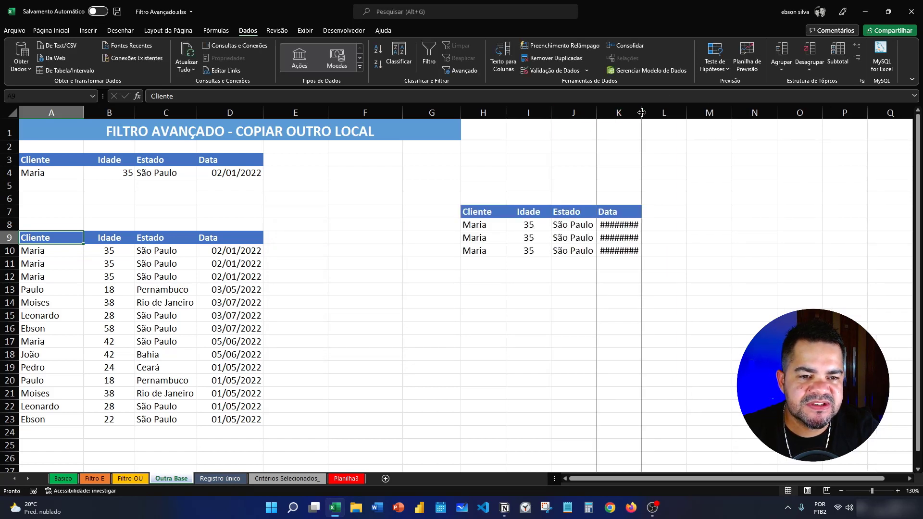
{"action": "double_click", "coordinate": [642, 111]}
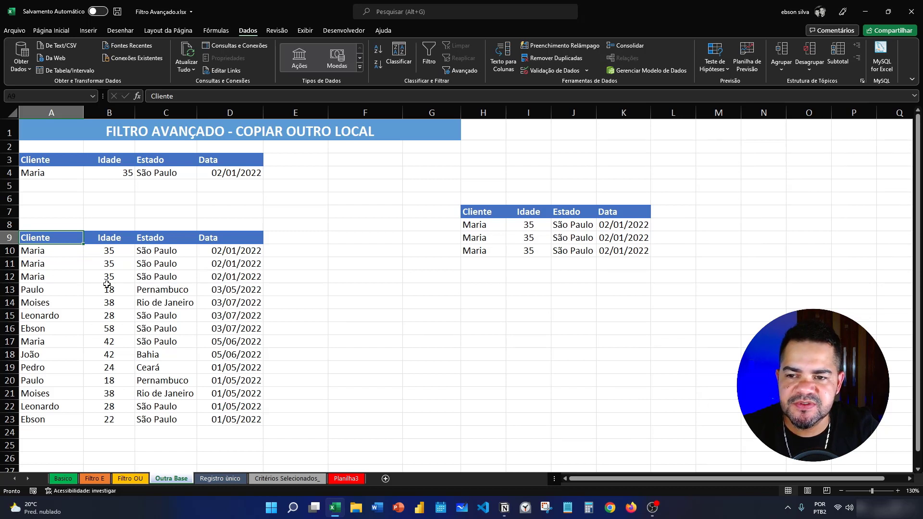
Step: Compare the criteria headings in A3:D3 with the headings of the extracted table in H7:K7
{"action": "left_click", "coordinate": [58, 160]}
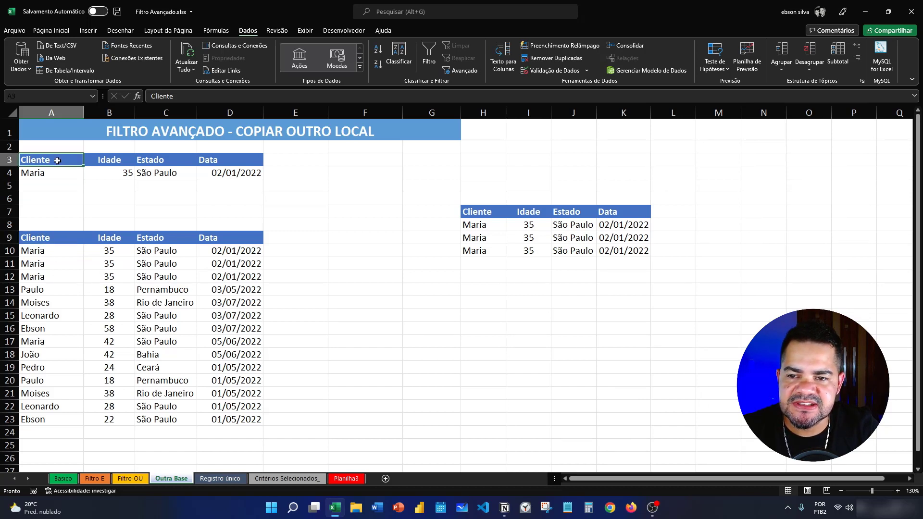
{"action": "left_click", "coordinate": [90, 160]}
{"action": "left_click", "coordinate": [140, 161]}
{"action": "left_click", "coordinate": [221, 160]}
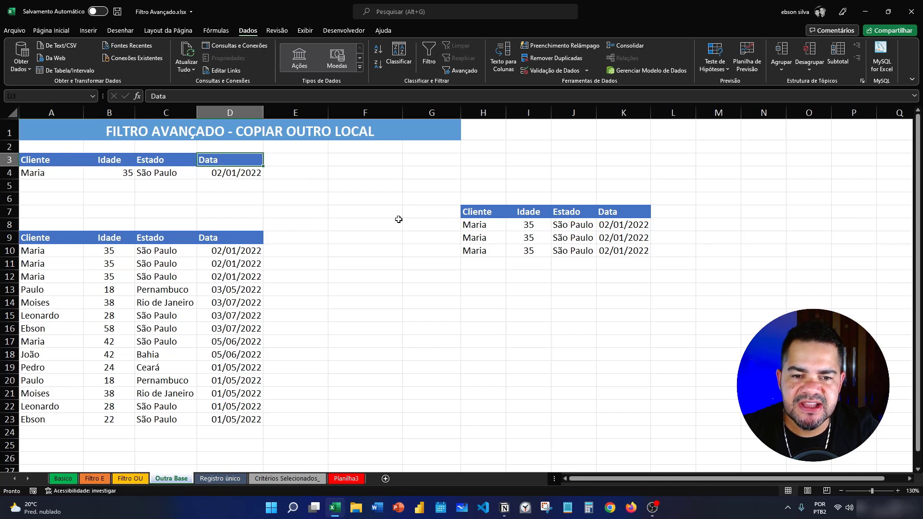
{"action": "left_click_drag", "start_coordinate": [492, 212], "coordinate": [621, 212]}
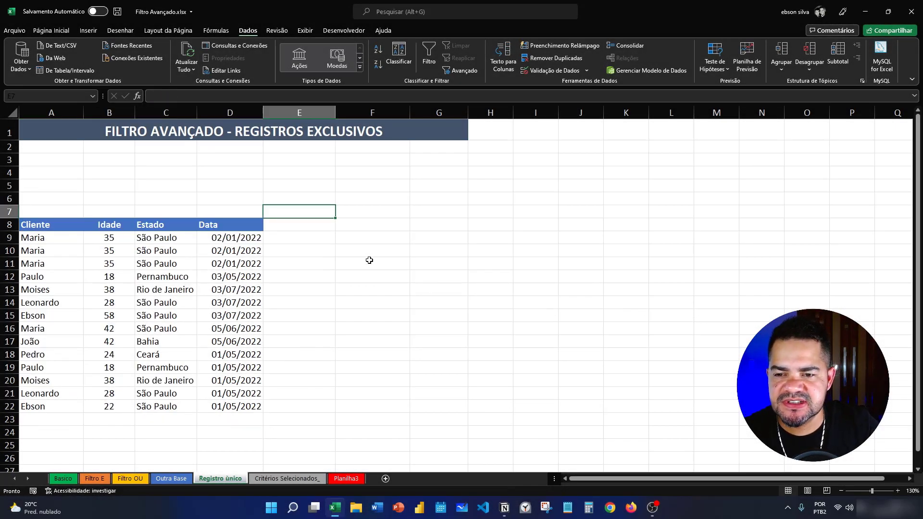
Step: On the Registro único sheet, copy the table headings Cliente, Idade, Estado and Data from A8:D8 to A3:D3
{"action": "left_click_drag", "start_coordinate": [64, 227], "coordinate": [223, 224]}
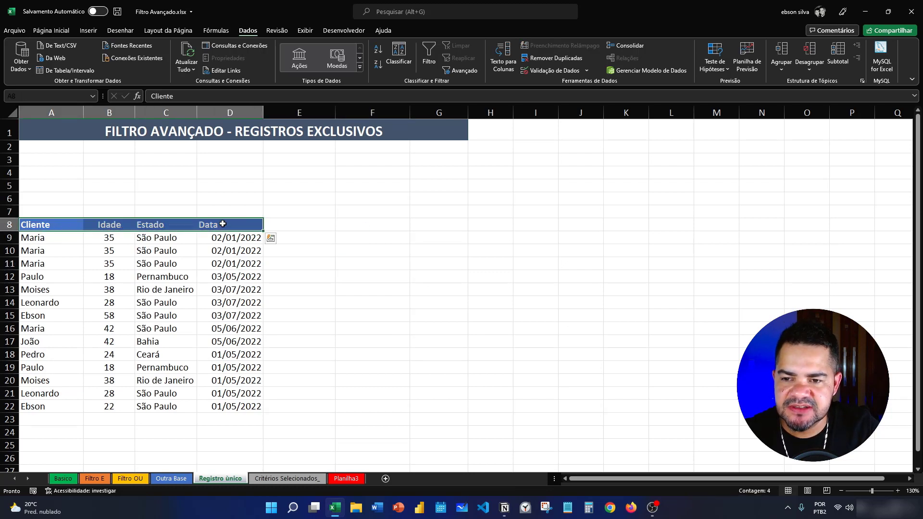
{"action": "key", "text": "ctrl+c"}
{"action": "left_click", "coordinate": [54, 159]}
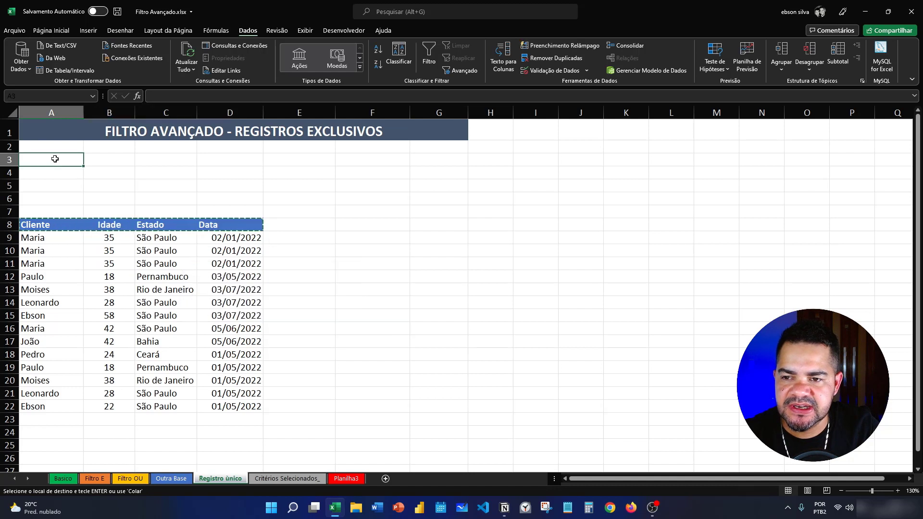
{"action": "key", "text": "ctrl+v"}
{"action": "left_click", "coordinate": [64, 173]}
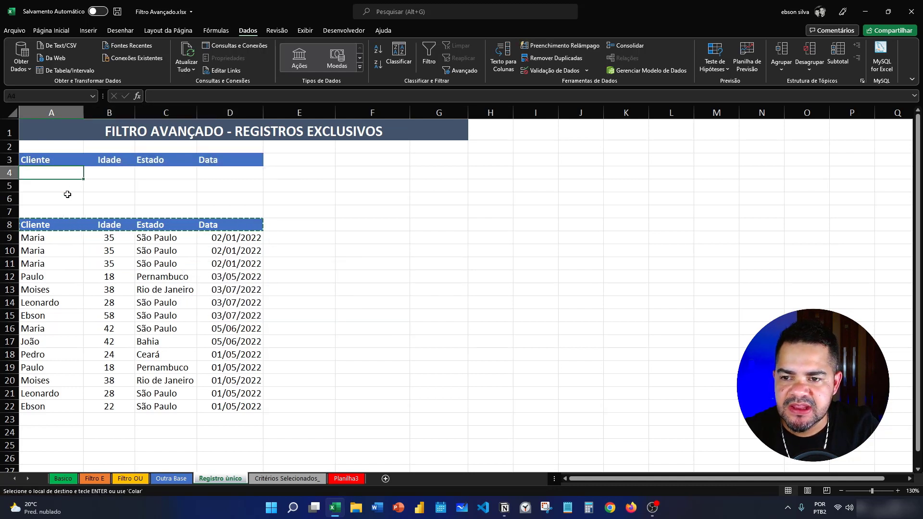
Step: Start an Advanced Filter on the A8:D22 table, copying to another location with the headings A3:D3 as criteria range
{"action": "left_click_drag", "start_coordinate": [55, 226], "coordinate": [251, 408]}
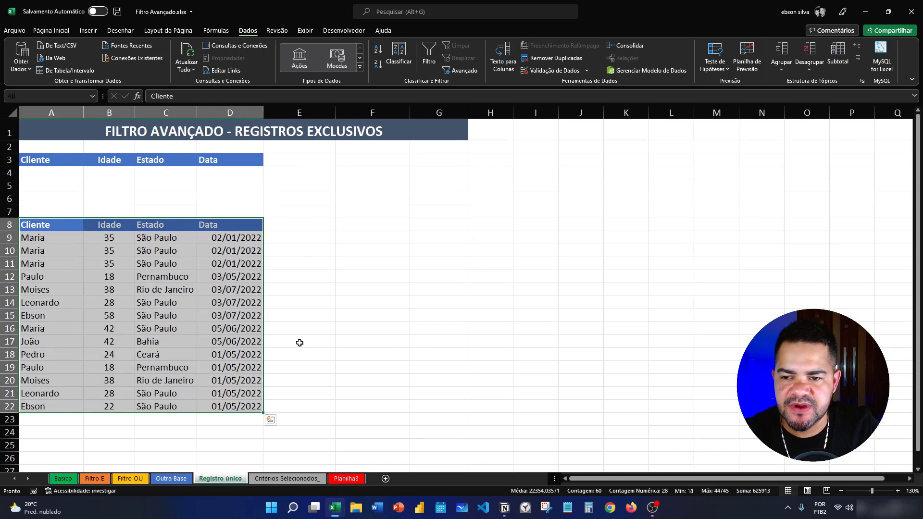
{"action": "left_click", "coordinate": [91, 274]}
{"action": "left_click", "coordinate": [59, 225]}
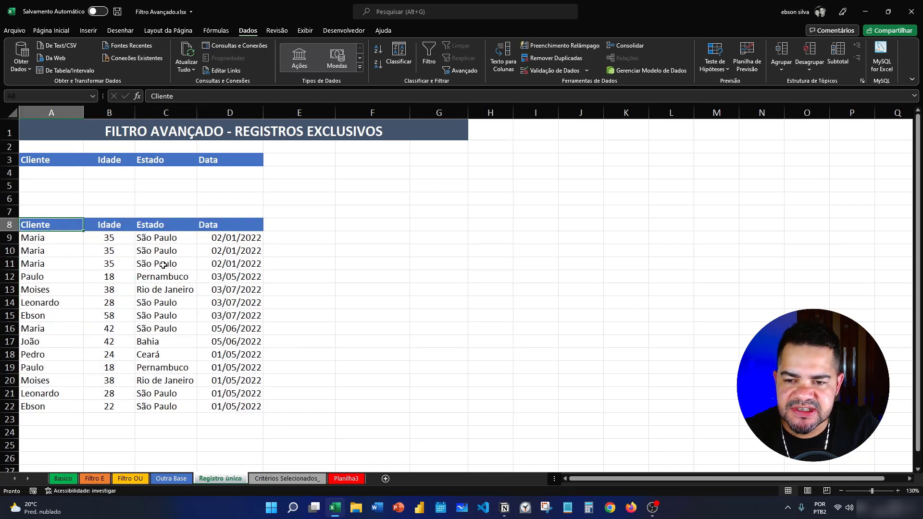
{"action": "left_click", "coordinate": [472, 71]}
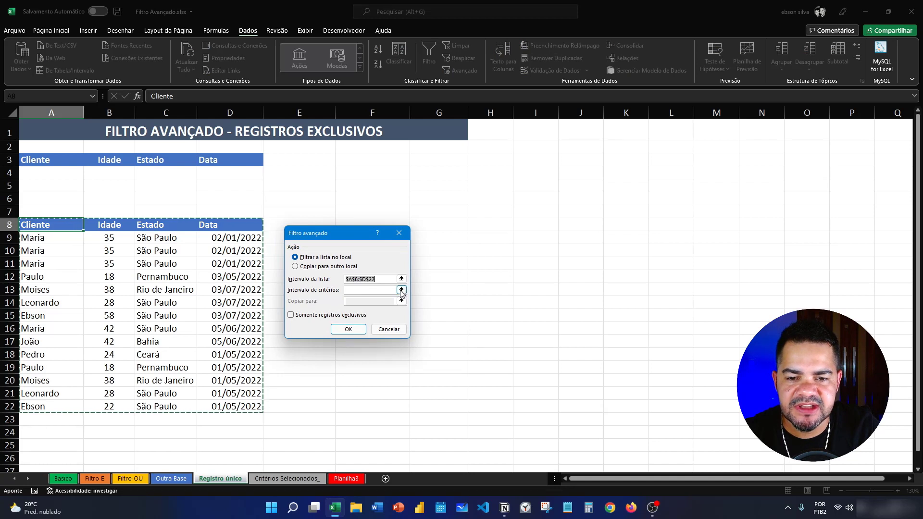
{"action": "left_click", "coordinate": [322, 268]}
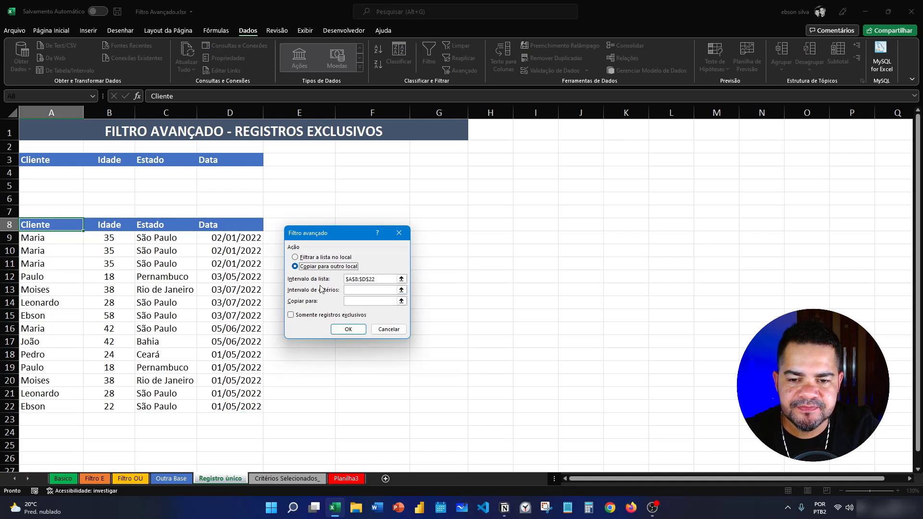
{"action": "left_click", "coordinate": [400, 290]}
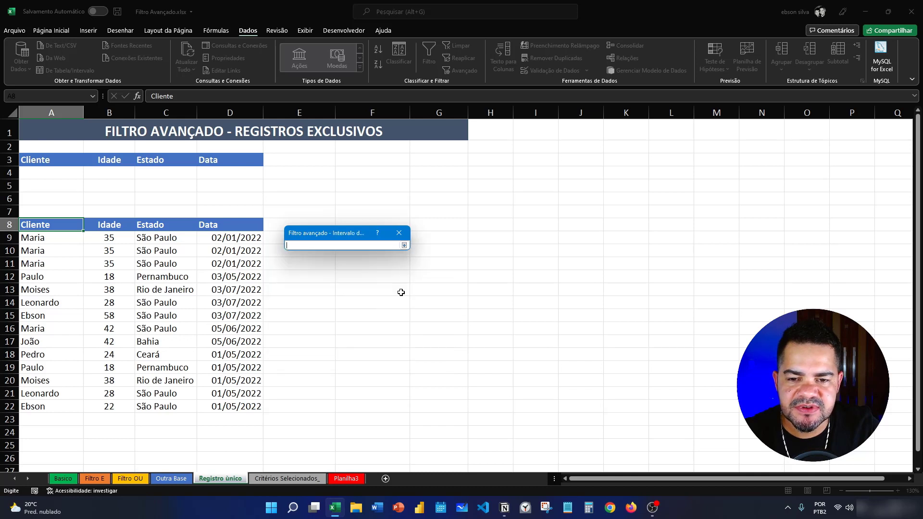
{"action": "left_click_drag", "start_coordinate": [48, 161], "coordinate": [225, 159]}
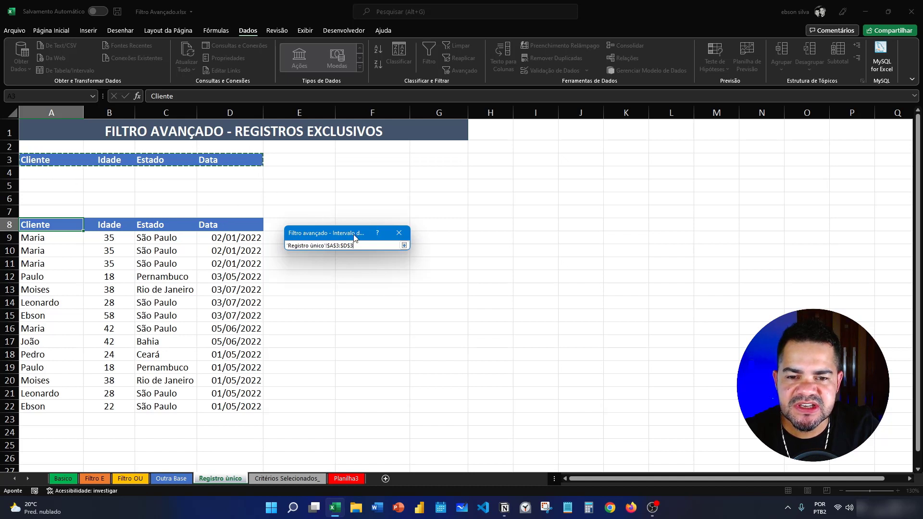
{"action": "left_click", "coordinate": [403, 245]}
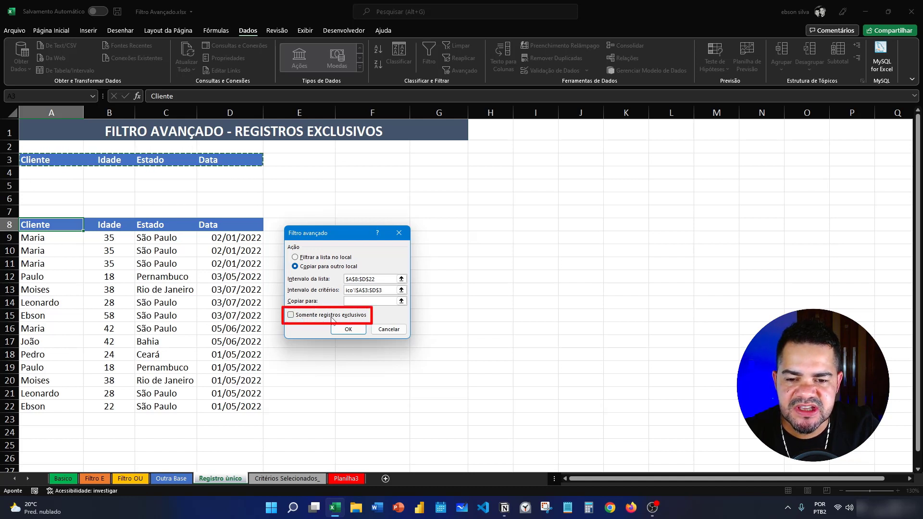
Step: Restrict the filter to unique records only and output the results starting at H8
{"action": "left_click", "coordinate": [313, 317]}
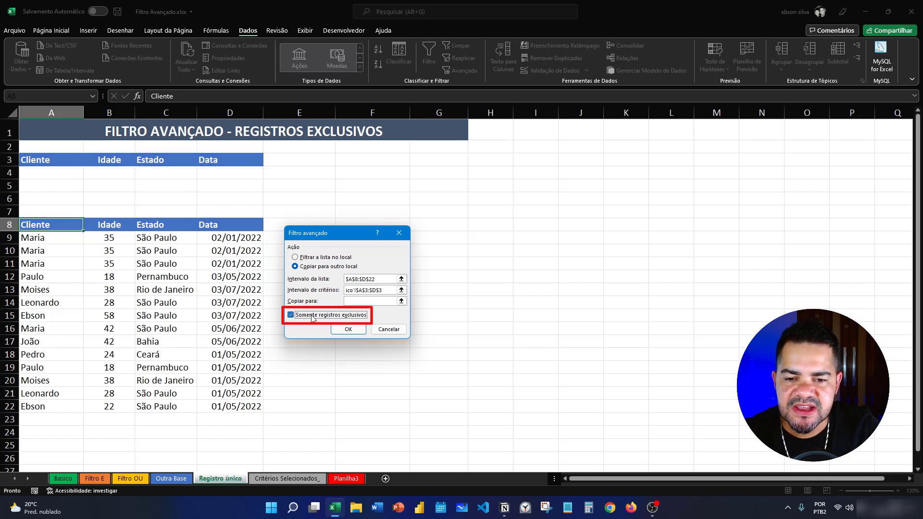
{"action": "left_click", "coordinate": [402, 301]}
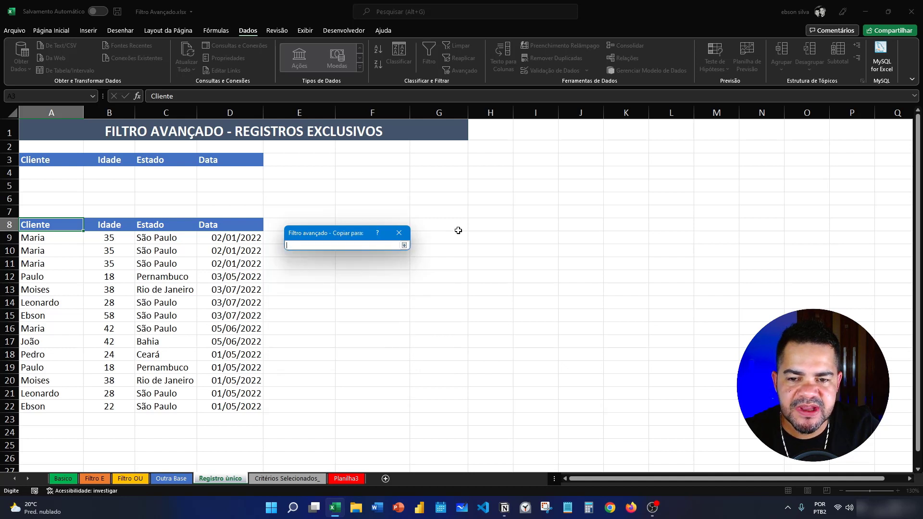
{"action": "left_click", "coordinate": [476, 228]}
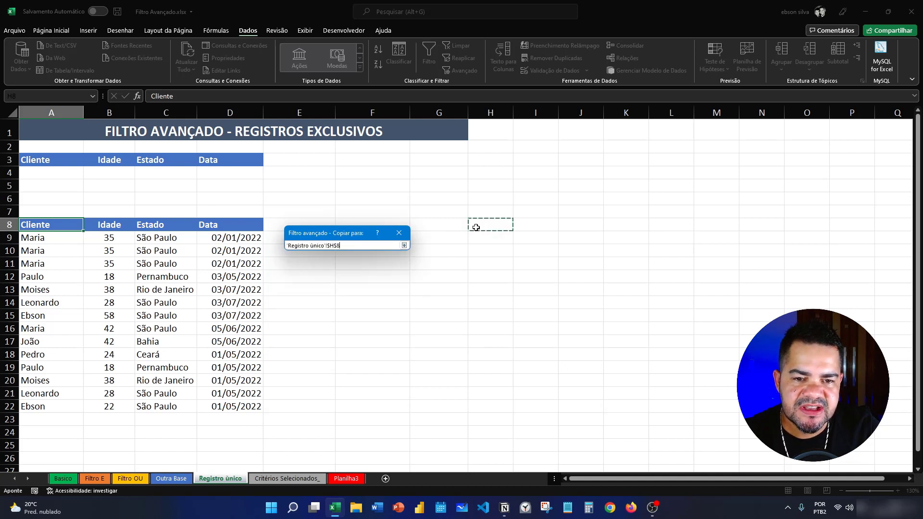
{"action": "left_click", "coordinate": [404, 246]}
{"action": "left_click", "coordinate": [347, 329]}
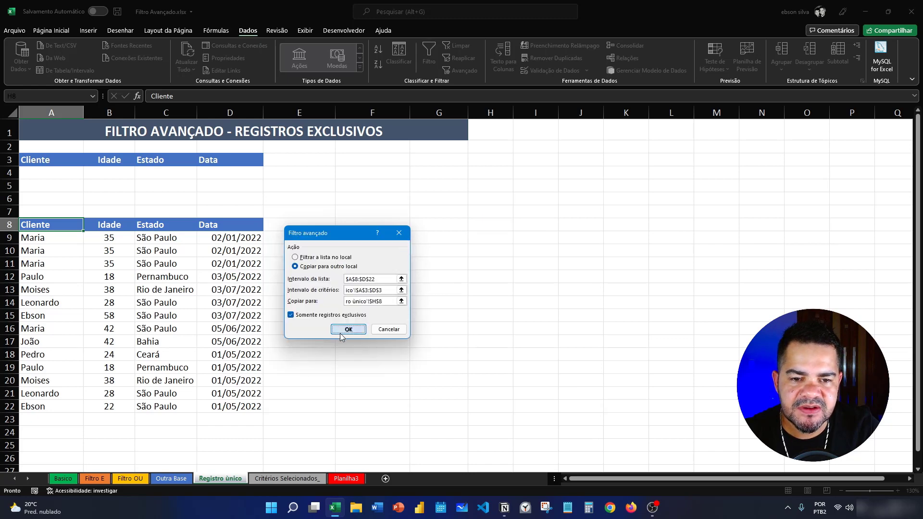
Step: Fit columns K and J to their contents and move the extracted table from H8:K20 to start at F8
{"action": "double_click", "coordinate": [649, 113]}
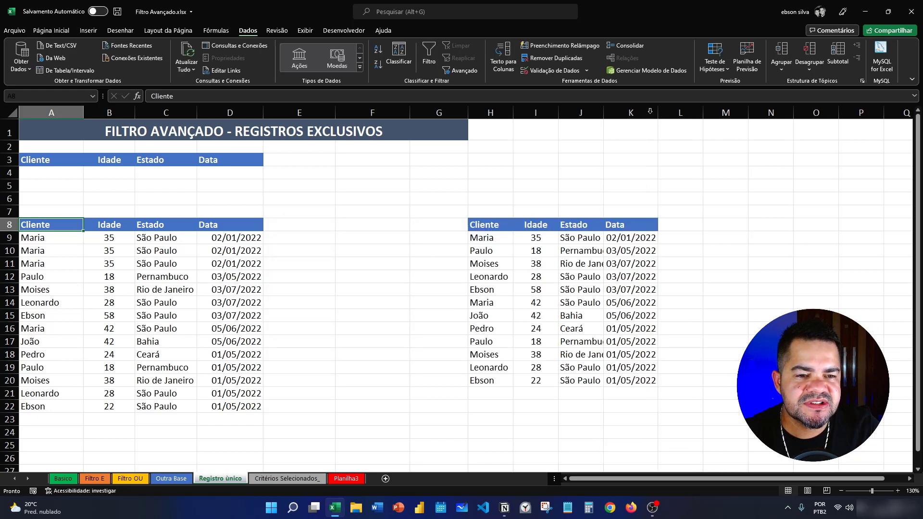
{"action": "double_click", "coordinate": [603, 113]}
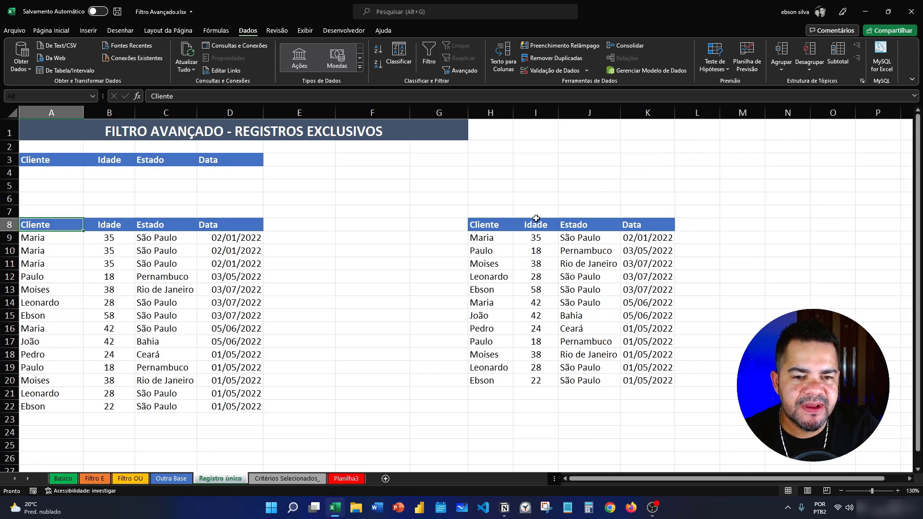
{"action": "left_click_drag", "start_coordinate": [505, 224], "coordinate": [649, 379]}
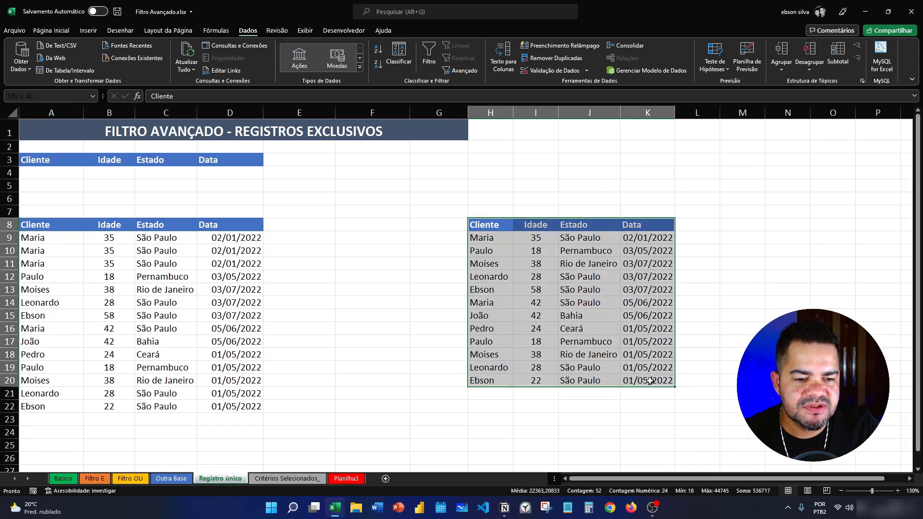
{"action": "left_click_drag", "start_coordinate": [466, 231], "coordinate": [336, 229]}
{"action": "left_click", "coordinate": [246, 393]}
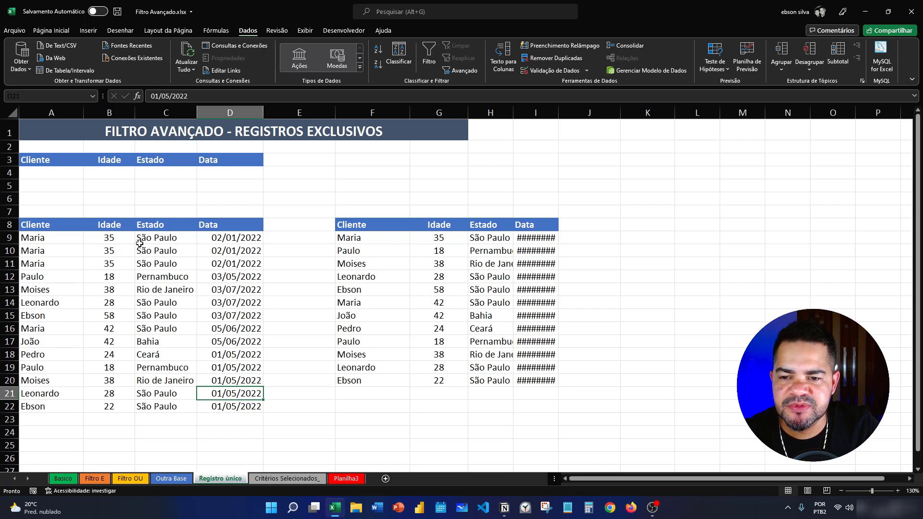
Step: Fit columns I and H to their contents so the extracted table's Data and Estado values show in full
{"action": "left_click", "coordinate": [69, 242]}
{"action": "left_click", "coordinate": [92, 256]}
{"action": "left_click", "coordinate": [161, 251]}
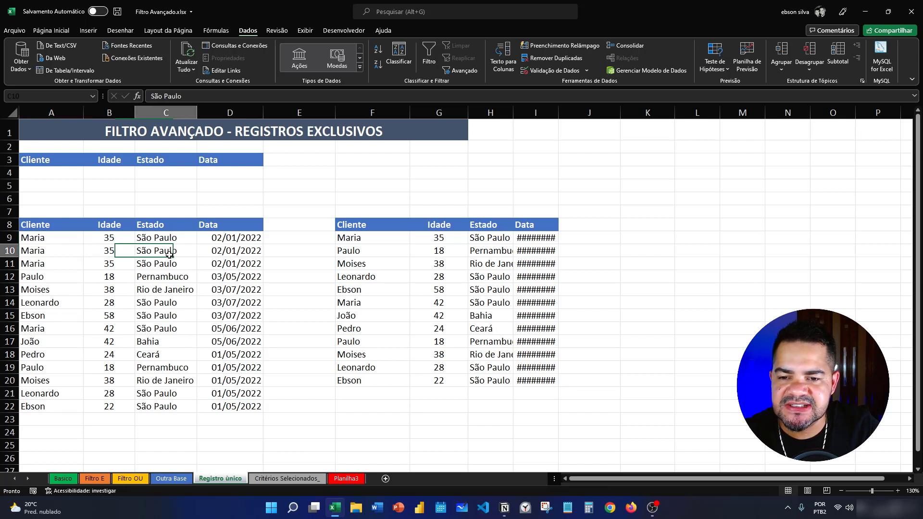
{"action": "left_click", "coordinate": [393, 239]}
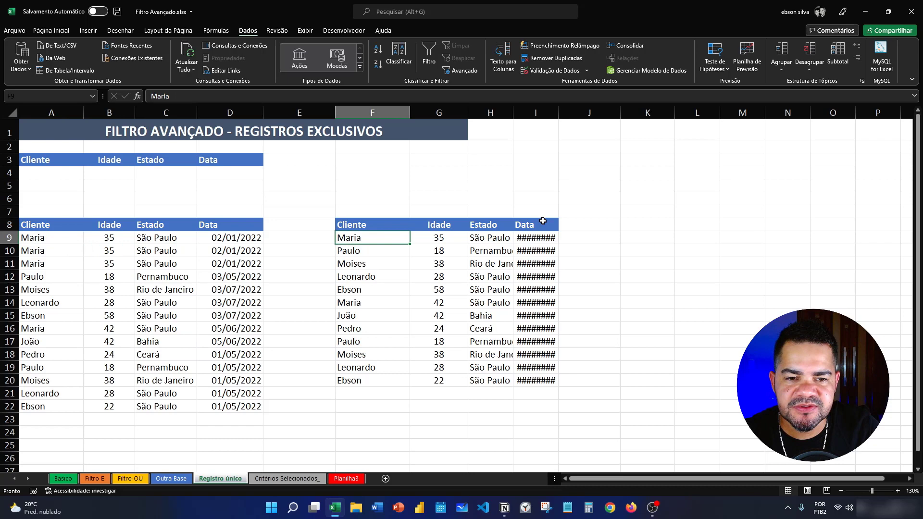
{"action": "double_click", "coordinate": [558, 112]}
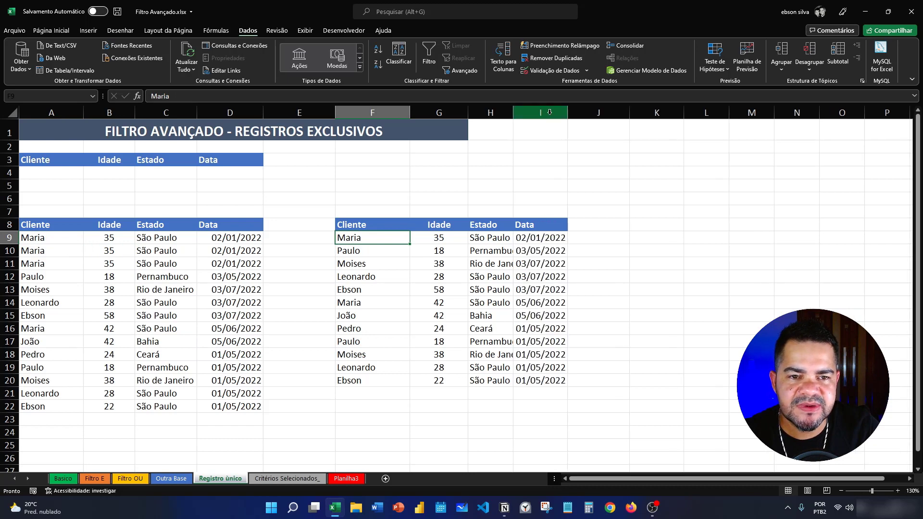
{"action": "double_click", "coordinate": [513, 112]}
{"action": "left_click", "coordinate": [615, 185]}
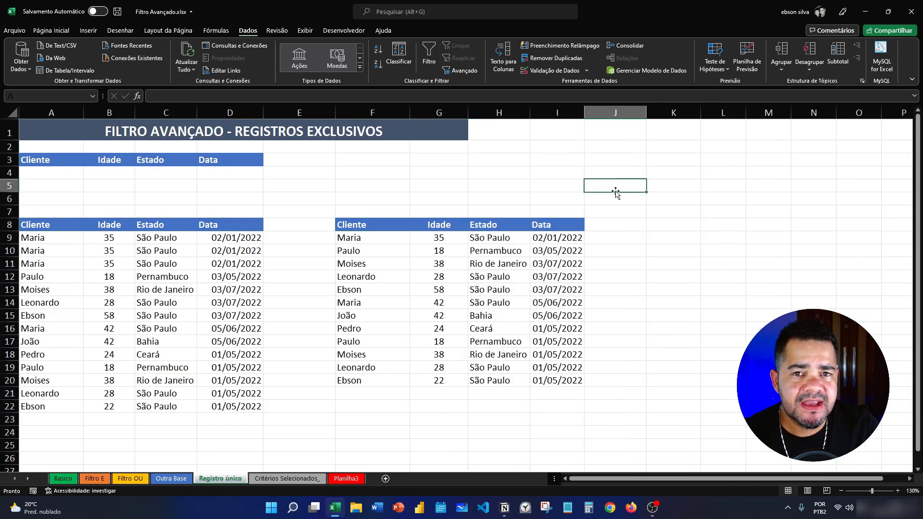
Step: Clear all contents and formatting from the extracted table F8:I20 and from the criteria headings B3:D3
{"action": "left_click_drag", "start_coordinate": [366, 224], "coordinate": [583, 385]}
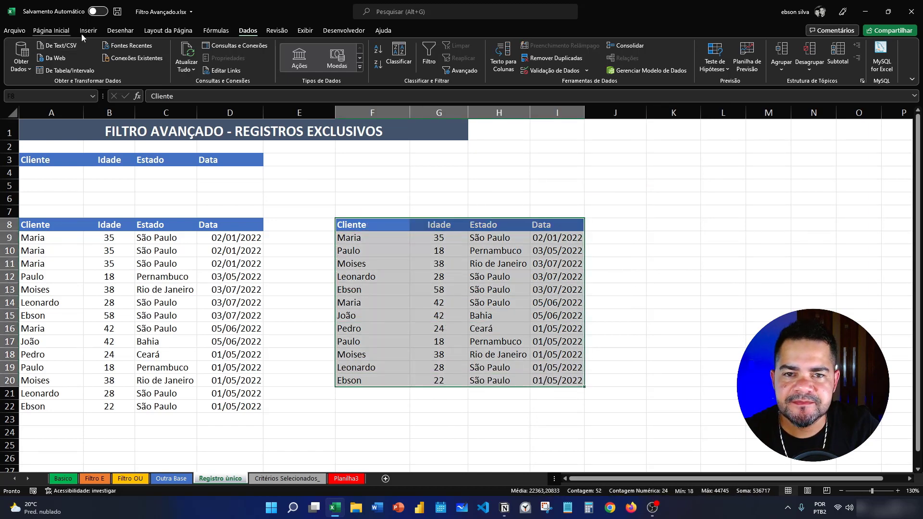
{"action": "left_click", "coordinate": [51, 31]}
{"action": "left_click", "coordinate": [801, 70]}
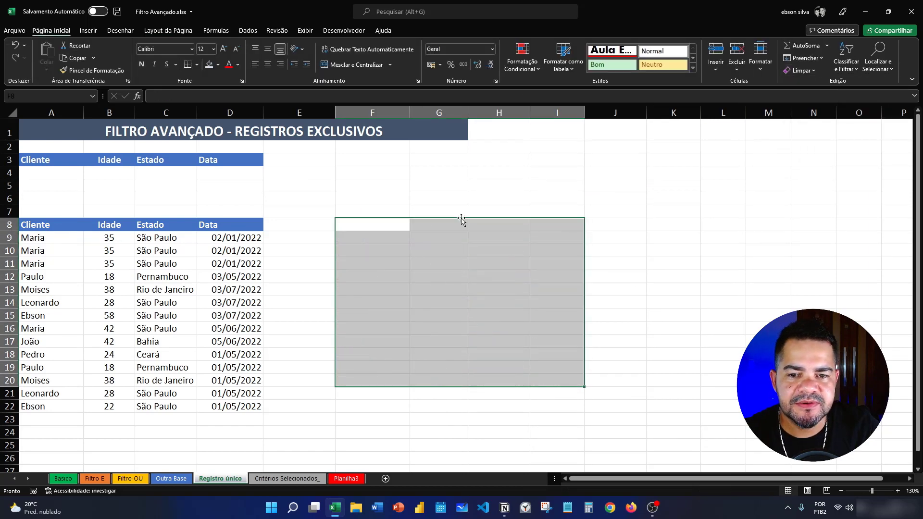
{"action": "left_click_drag", "start_coordinate": [106, 160], "coordinate": [226, 159]}
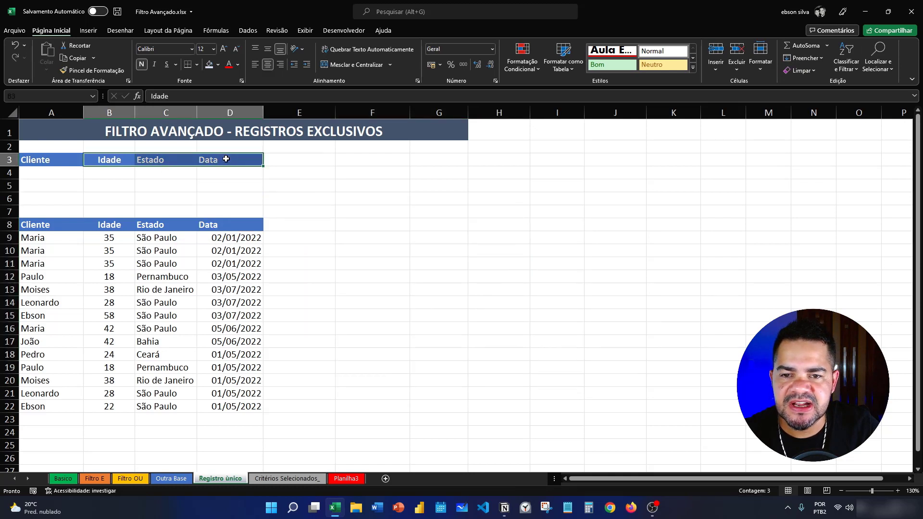
{"action": "left_click", "coordinate": [800, 70]}
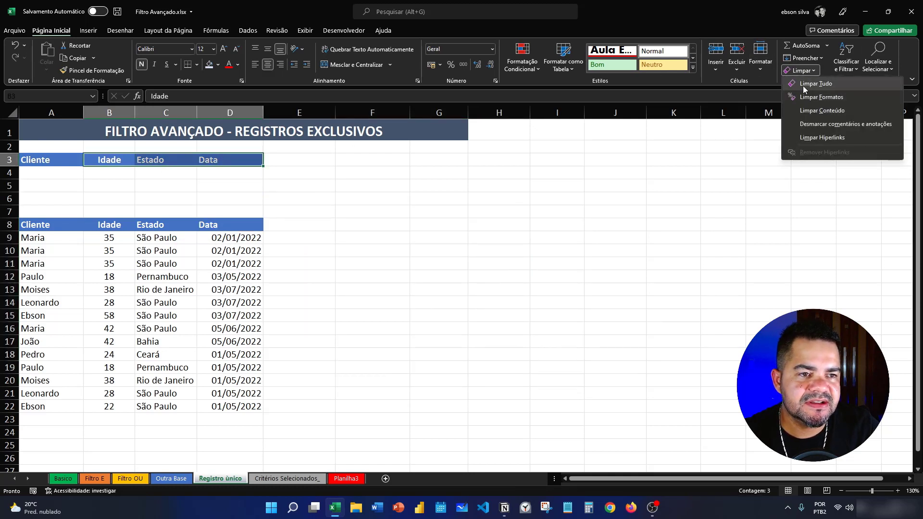
{"action": "left_click", "coordinate": [816, 83]}
{"action": "left_click", "coordinate": [350, 278]}
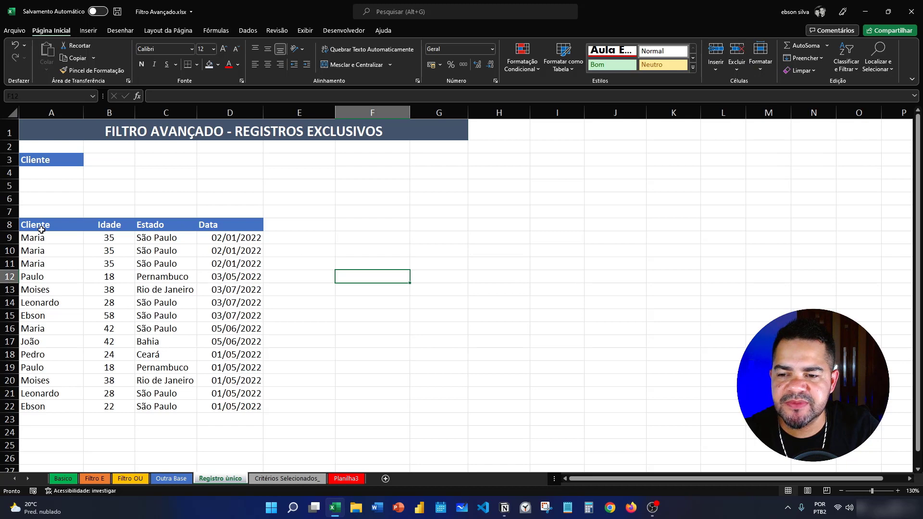
Step: Start an Advanced Filter on the Cliente column A8:A22, copying to another location with the heading in A3 as criteria range
{"action": "left_click", "coordinate": [58, 227]}
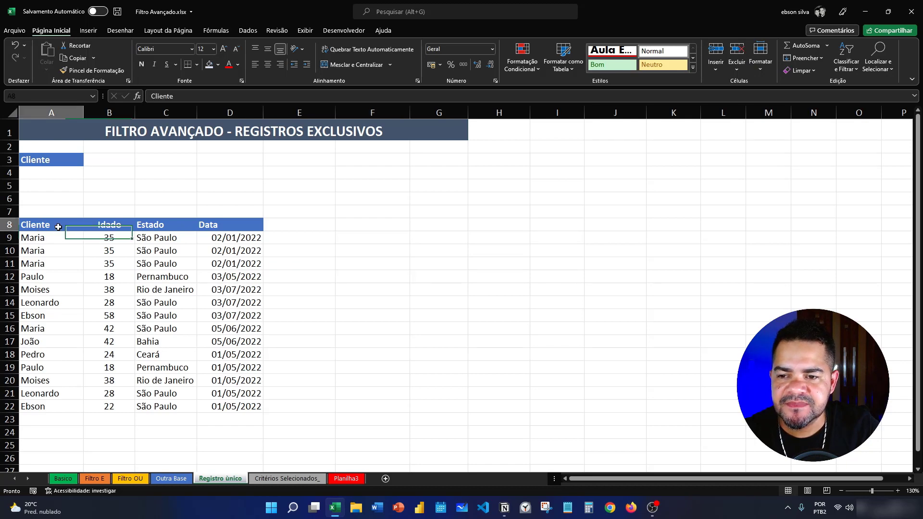
{"action": "left_click", "coordinate": [255, 30]}
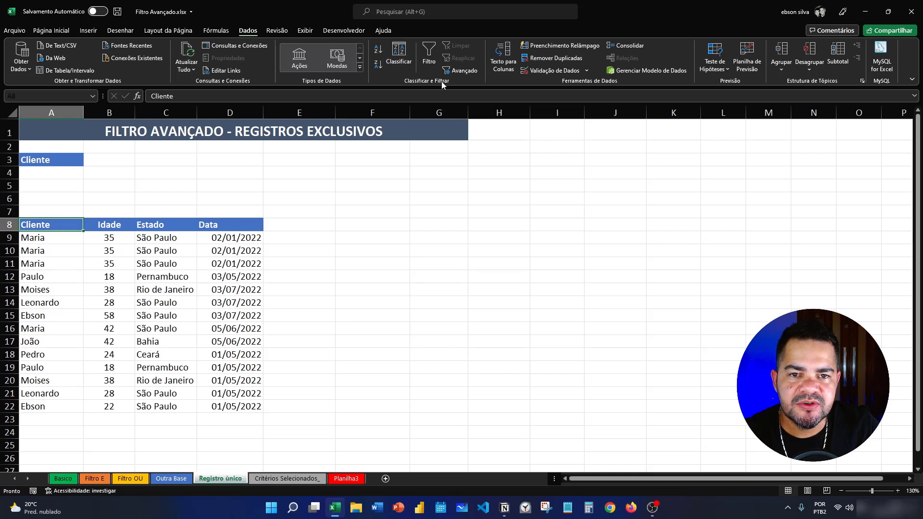
{"action": "left_click", "coordinate": [465, 71]}
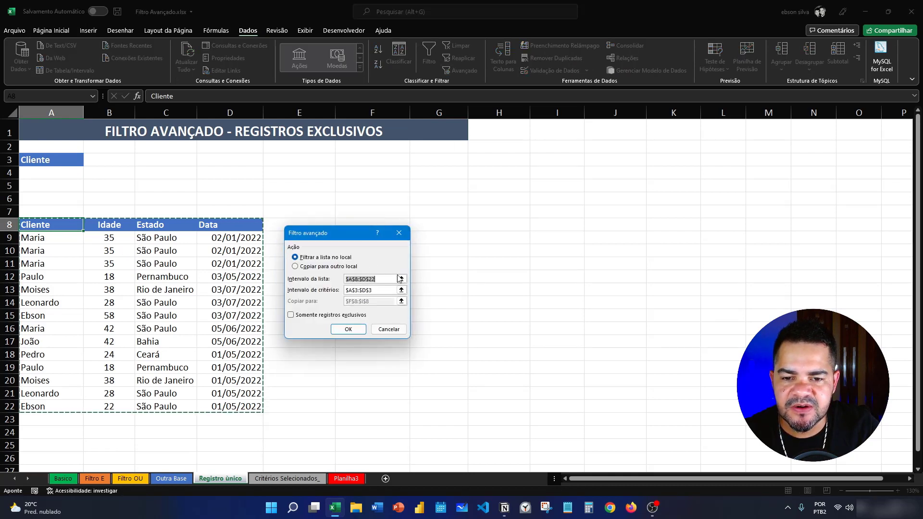
{"action": "left_click", "coordinate": [60, 224]}
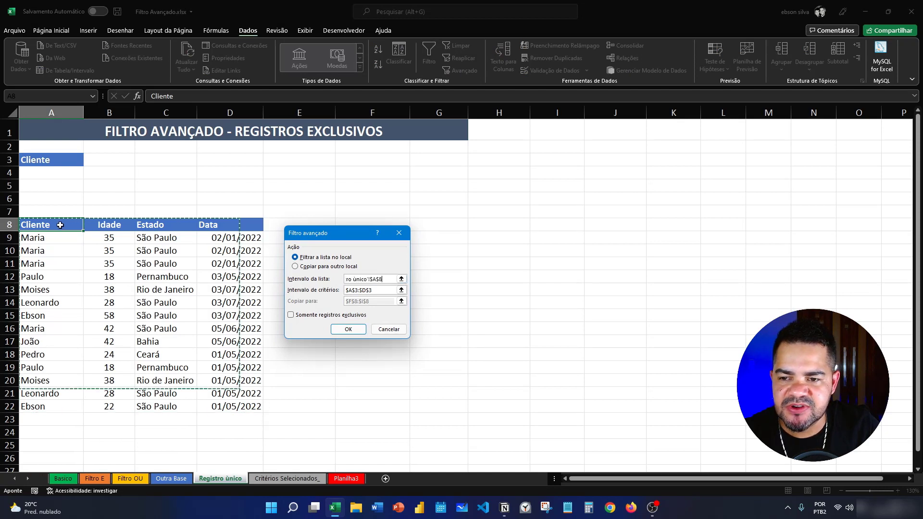
{"action": "left_click_drag", "start_coordinate": [60, 224], "coordinate": [64, 406]}
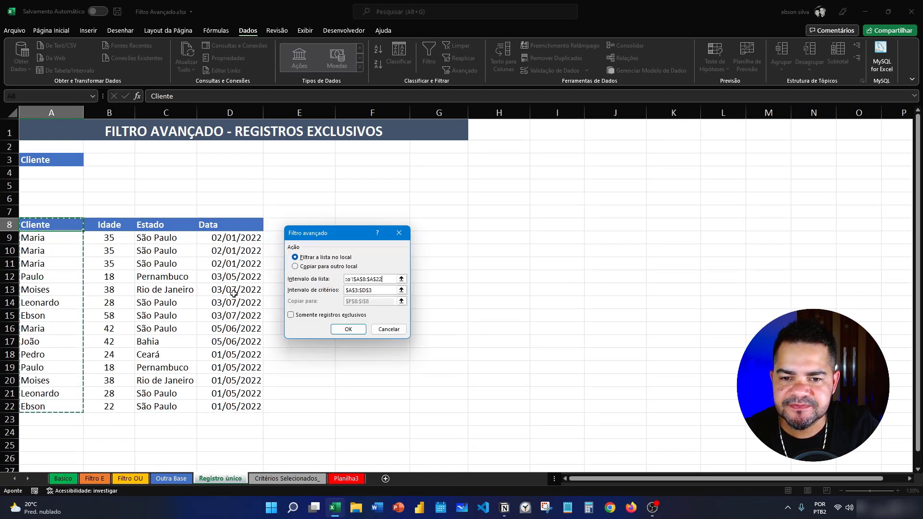
{"action": "left_click", "coordinate": [326, 267]}
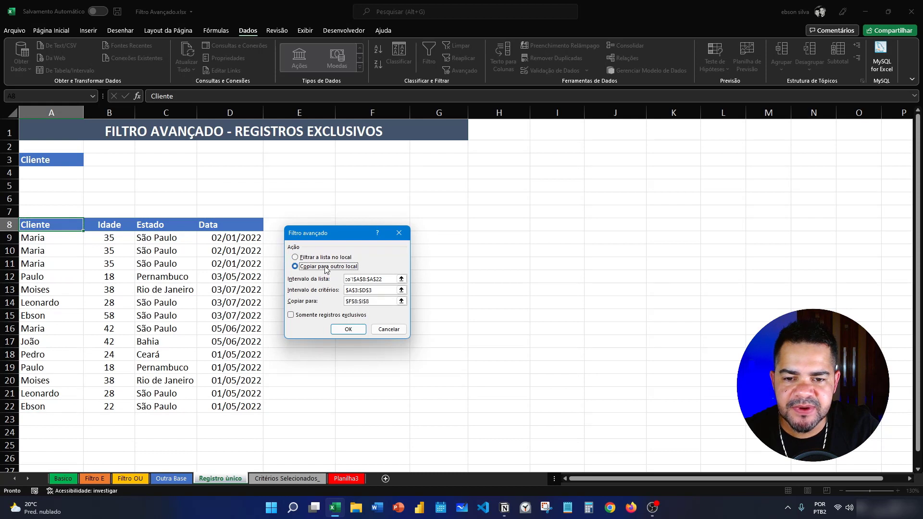
{"action": "left_click", "coordinate": [401, 291]}
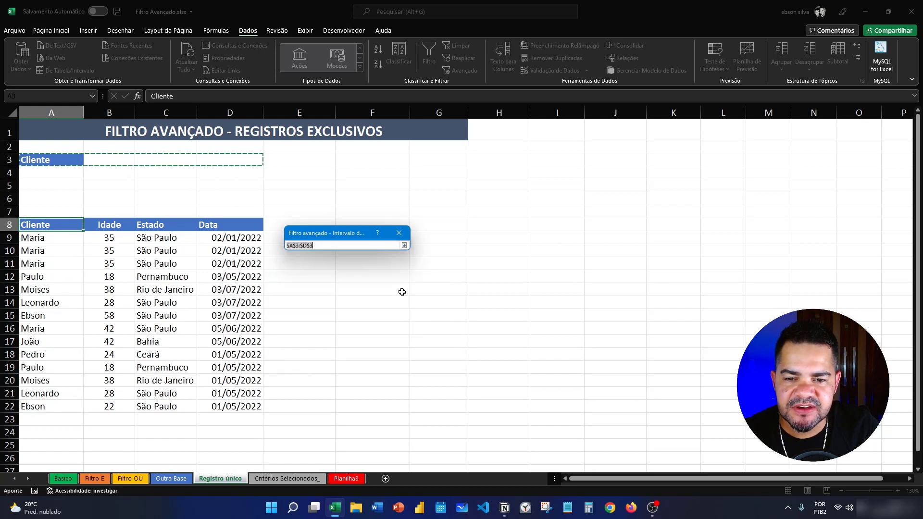
{"action": "left_click", "coordinate": [57, 159]}
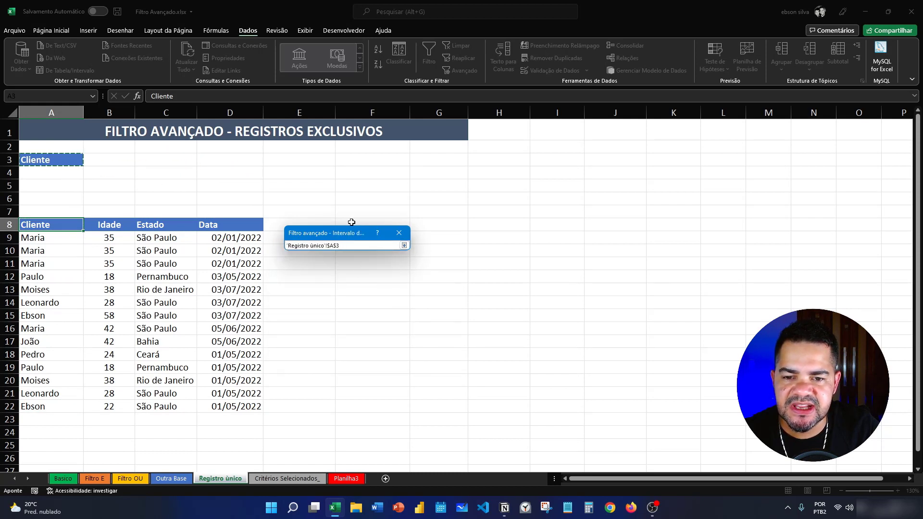
{"action": "left_click", "coordinate": [404, 245]}
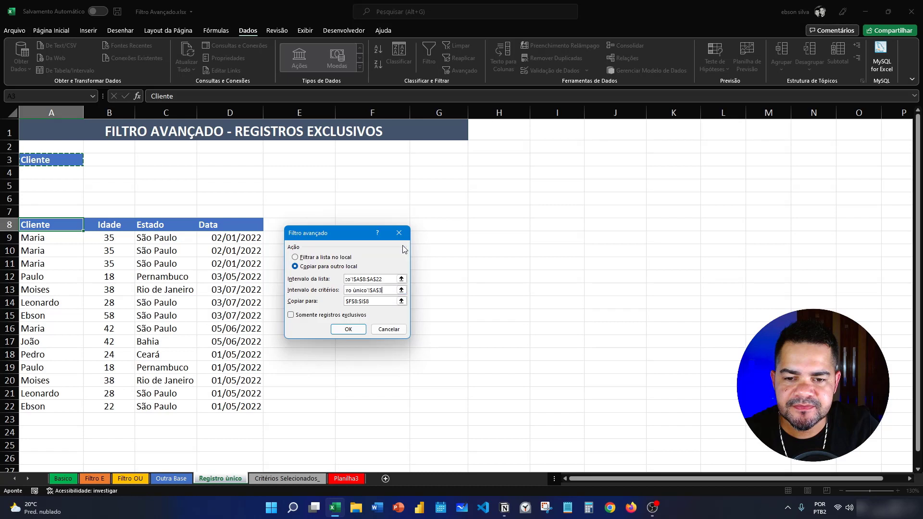
Step: Restrict the filter to unique records only, output the client list starting at G8, and compare it with the source column A8:A22
{"action": "left_click", "coordinate": [292, 317]}
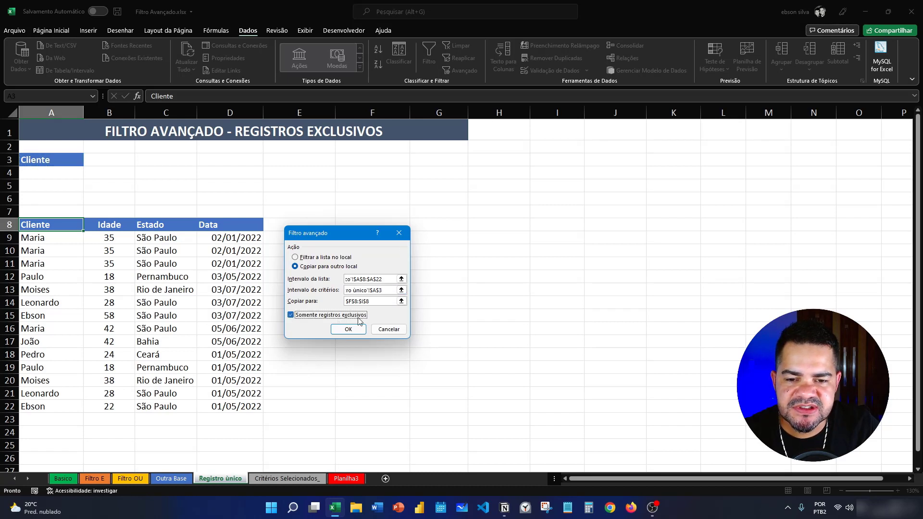
{"action": "left_click", "coordinate": [401, 301]}
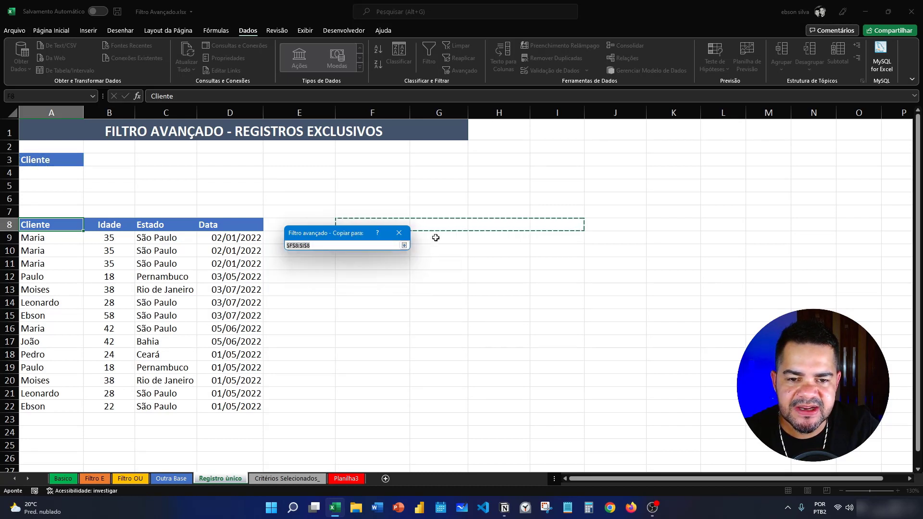
{"action": "left_click", "coordinate": [439, 224]}
{"action": "left_click", "coordinate": [403, 245]}
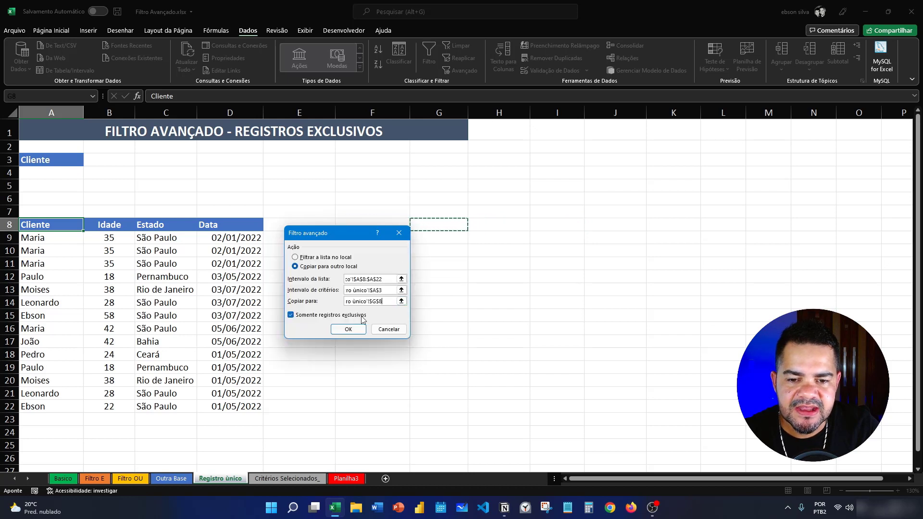
{"action": "left_click", "coordinate": [348, 329]}
{"action": "left_click", "coordinate": [476, 315]}
{"action": "left_click", "coordinate": [439, 228]}
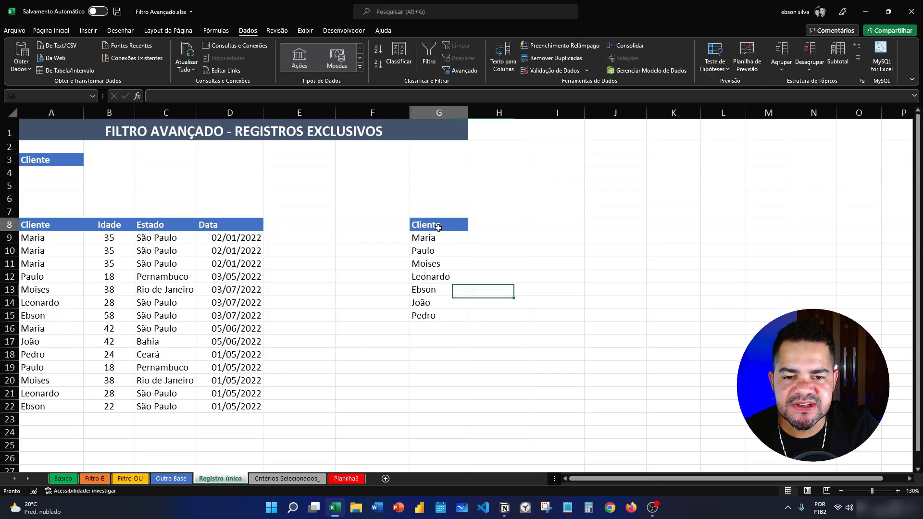
{"action": "left_click_drag", "start_coordinate": [438, 228], "coordinate": [438, 315]}
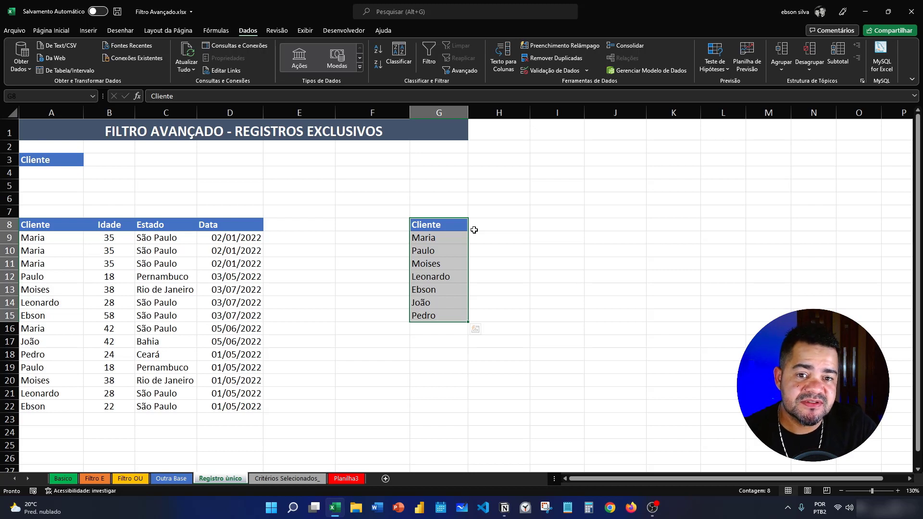
{"action": "left_click_drag", "start_coordinate": [66, 230], "coordinate": [66, 405]}
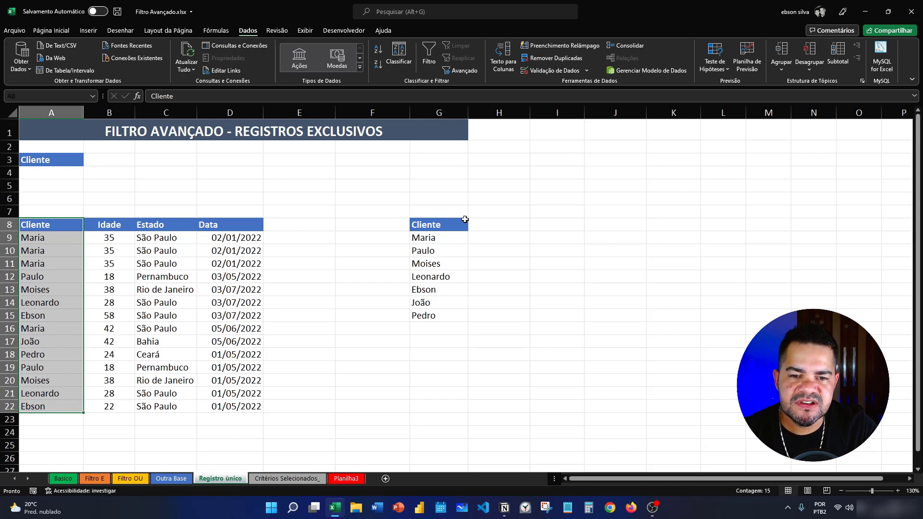
{"action": "left_click_drag", "start_coordinate": [452, 230], "coordinate": [445, 309]}
Step: Examine the table headings on the Critérios Selecionados_ sheet and look at the Planilha3 sheet
{"action": "left_click", "coordinate": [304, 478]}
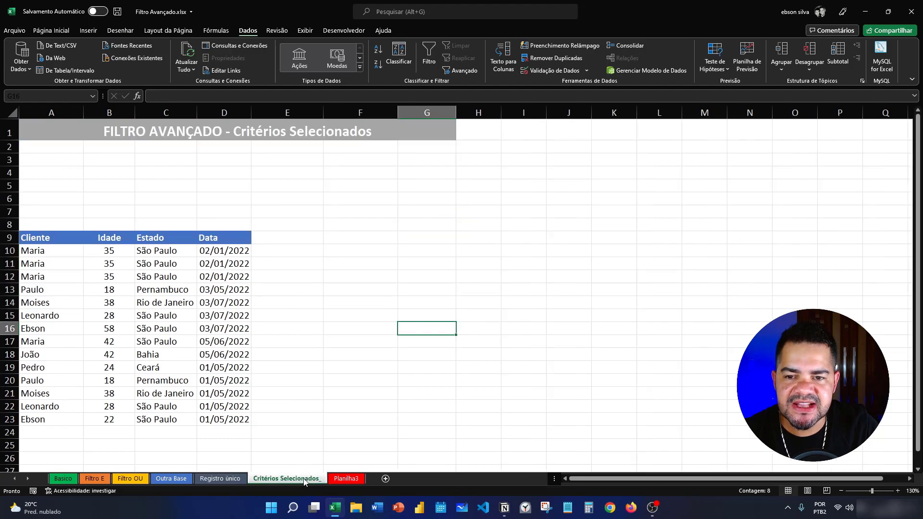
{"action": "left_click", "coordinate": [304, 292]}
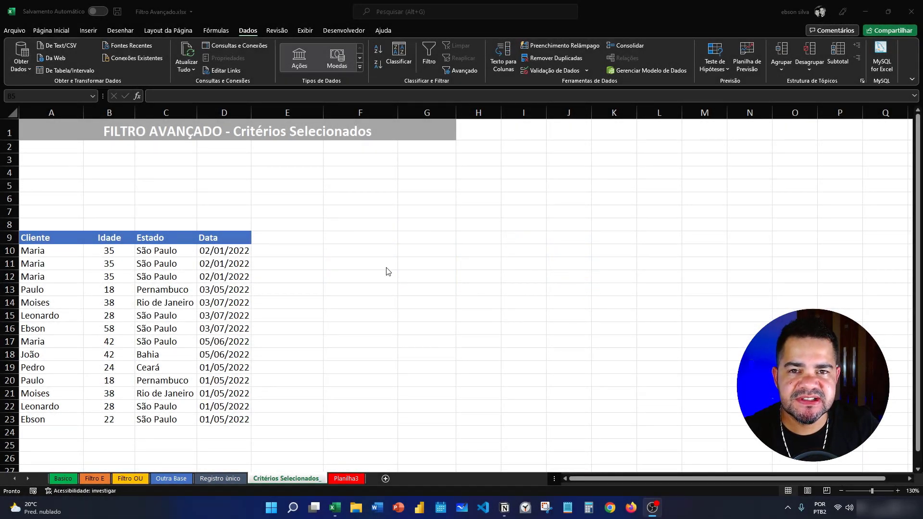
{"action": "left_click", "coordinate": [52, 236]}
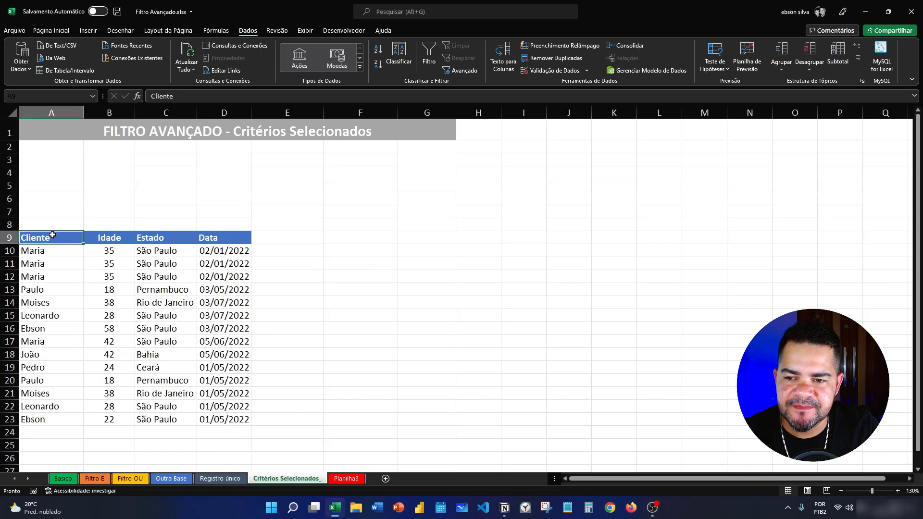
{"action": "left_click_drag", "start_coordinate": [53, 236], "coordinate": [100, 237]}
{"action": "left_click", "coordinate": [44, 236]}
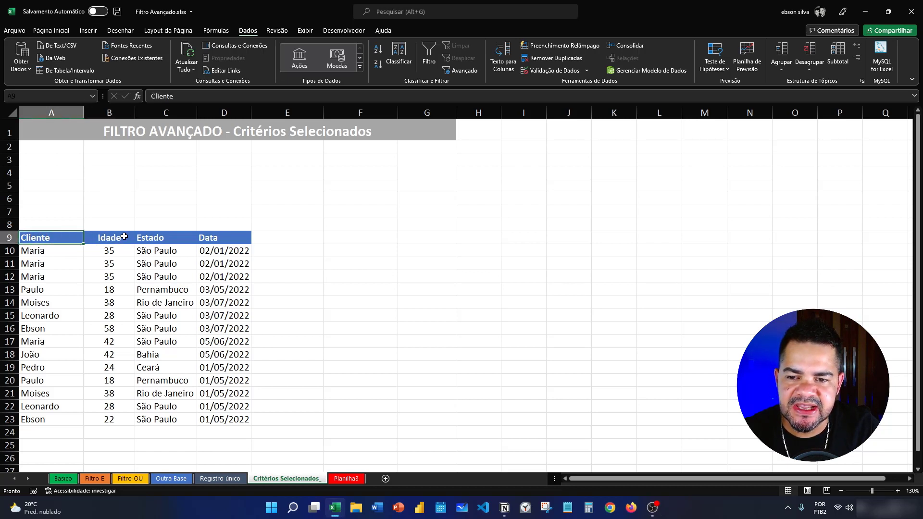
{"action": "left_click", "coordinate": [151, 238]}
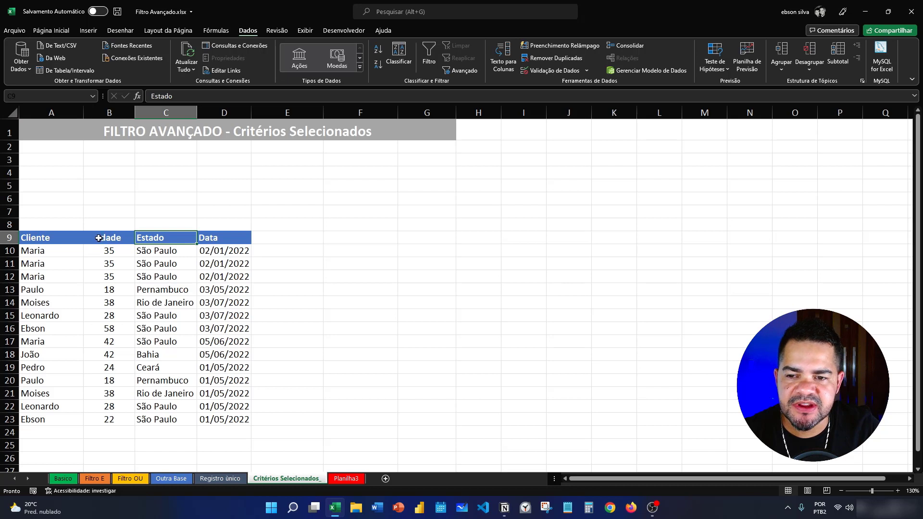
{"action": "left_click", "coordinate": [98, 237]}
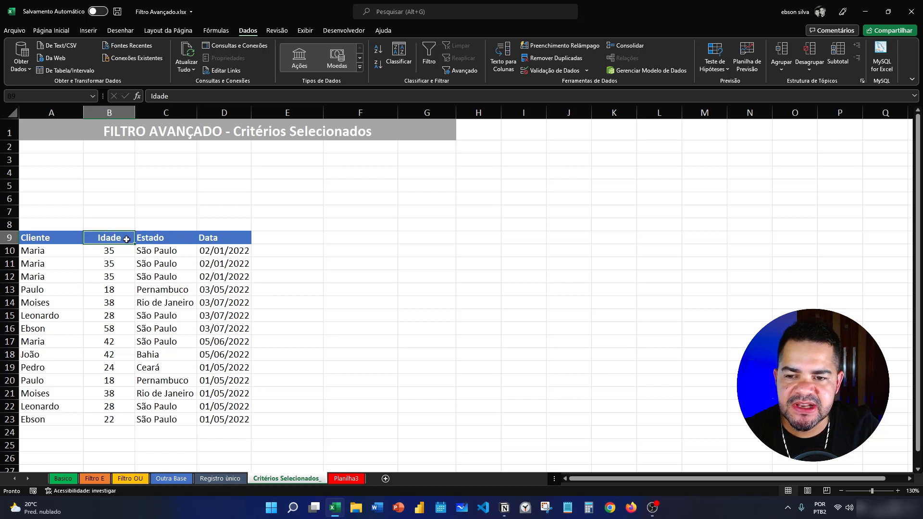
{"action": "left_click", "coordinate": [67, 241]}
{"action": "left_click", "coordinate": [220, 242], "text": "ctrl"}
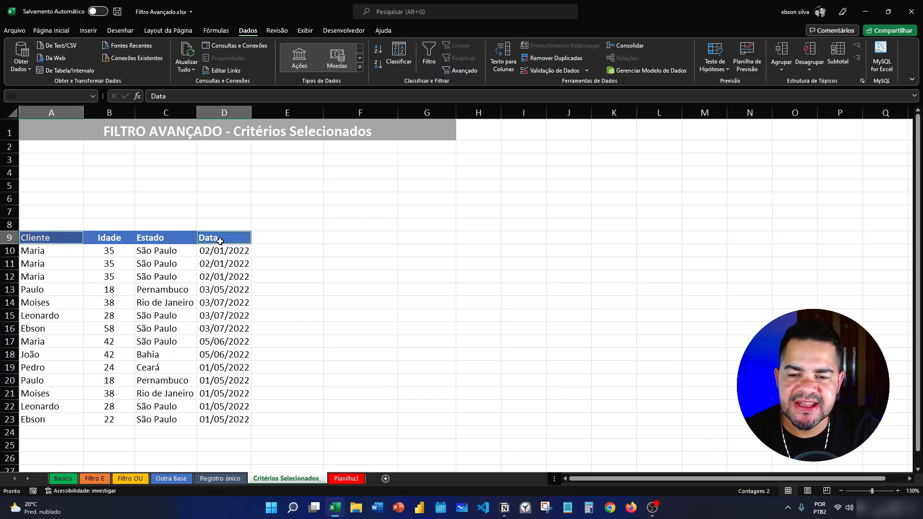
{"action": "left_click", "coordinate": [346, 478]}
{"action": "left_click", "coordinate": [266, 208]}
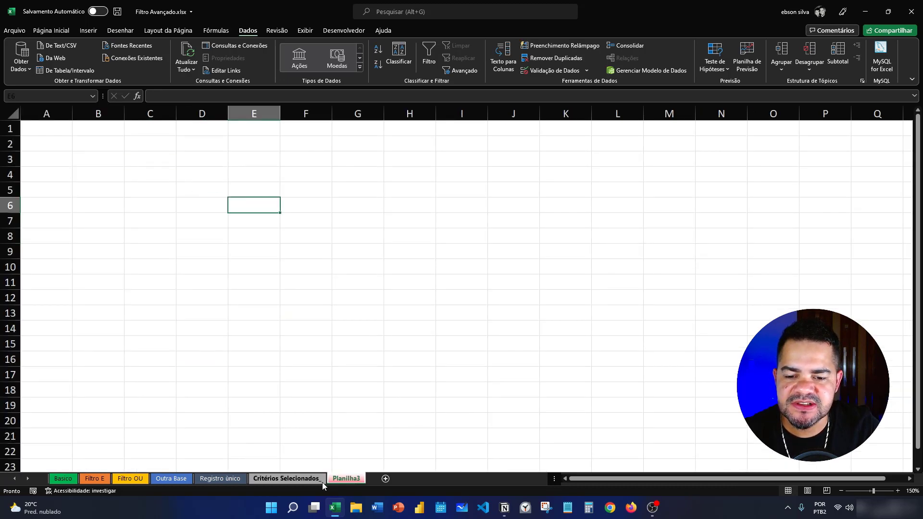
Step: Copy only the Cliente and Data headings from row 9 of Critérios Selecionados_ to A4:B4 on the Planilha3 sheet
{"action": "left_click", "coordinate": [287, 478]}
{"action": "left_click", "coordinate": [58, 238]}
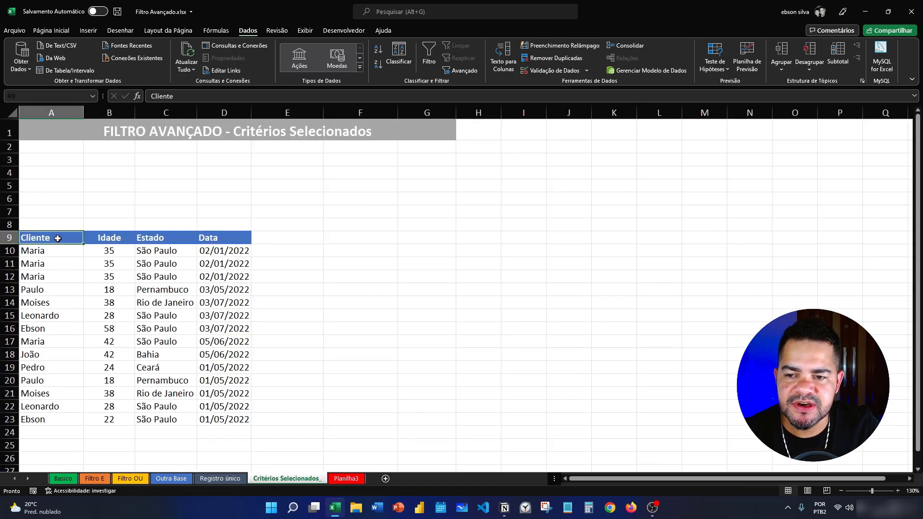
{"action": "left_click", "coordinate": [245, 237], "text": "ctrl"}
{"action": "key", "text": "ctrl+c"}
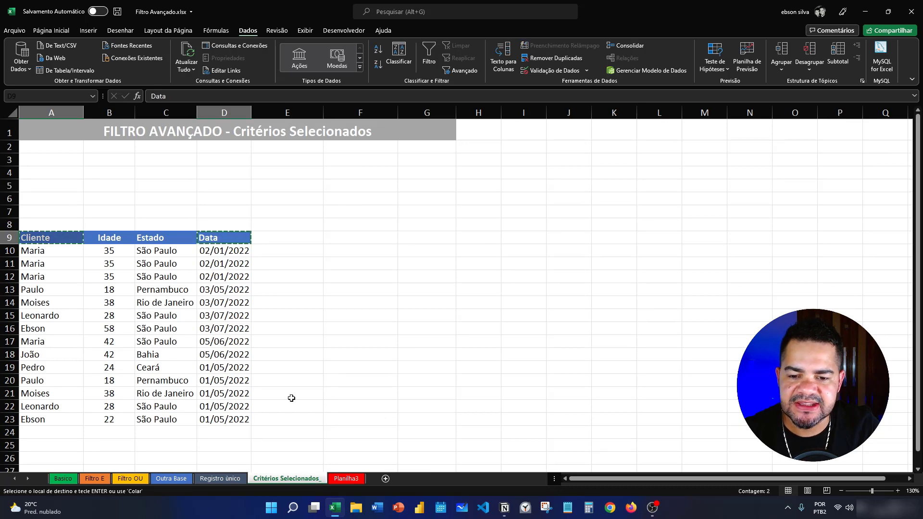
{"action": "left_click", "coordinate": [345, 478]}
{"action": "left_click", "coordinate": [63, 180]}
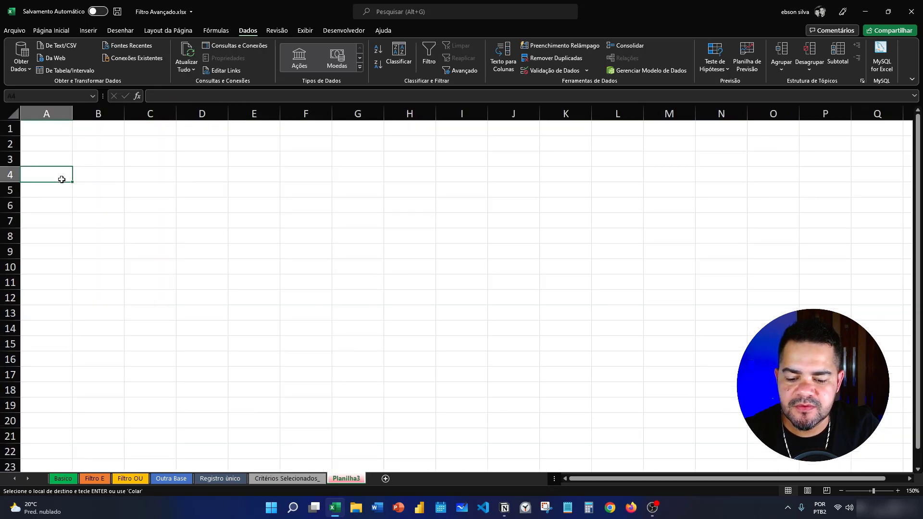
{"action": "key", "text": "ctrl+v"}
{"action": "left_click", "coordinate": [108, 192]}
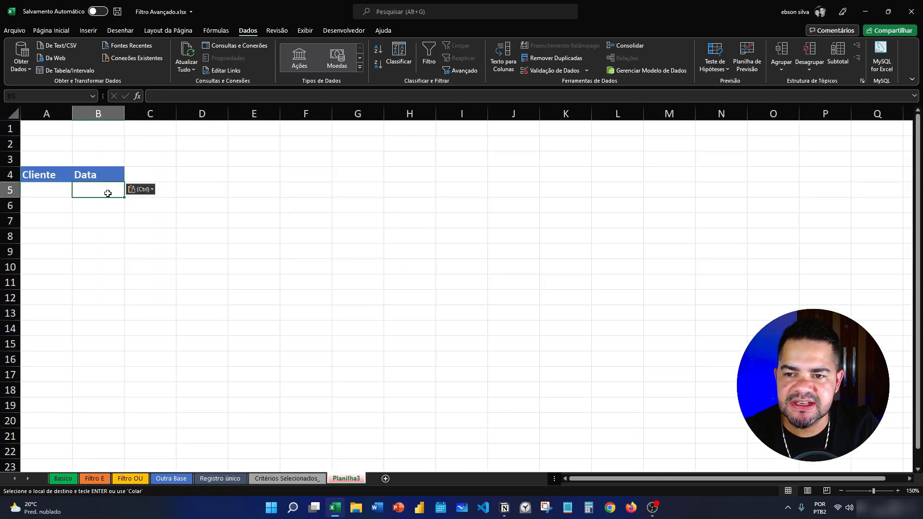
Step: Copy the Cliente, Idade and Estado headings from A9:C9 on Critérios Selecionados_ to A4:C4 as criteria headings
{"action": "left_click", "coordinate": [287, 478]}
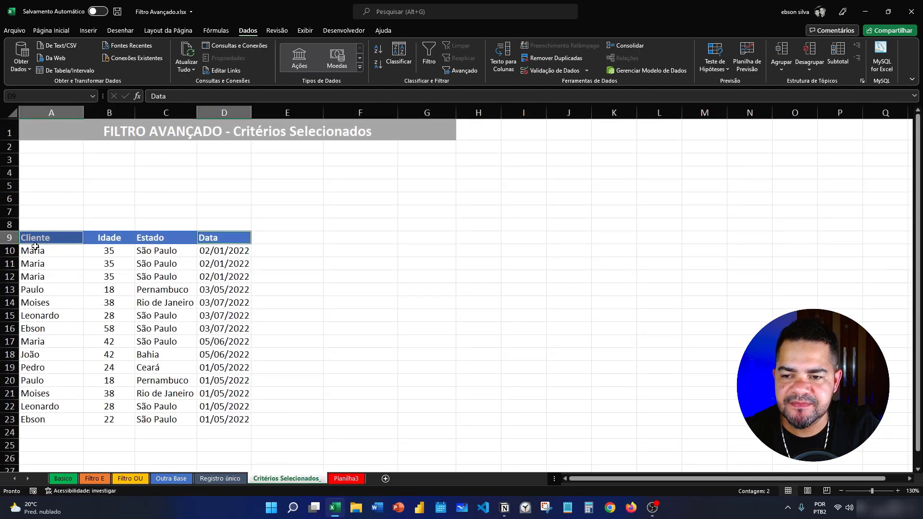
{"action": "left_click", "coordinate": [39, 238]}
{"action": "left_click", "coordinate": [105, 238], "text": "ctrl"}
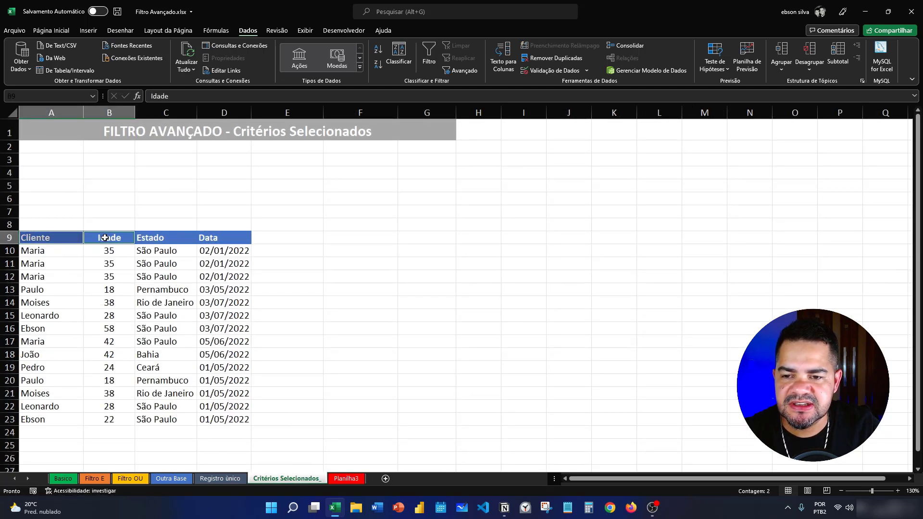
{"action": "left_click", "coordinate": [145, 239], "text": "ctrl"}
{"action": "key", "text": "ctrl+c"}
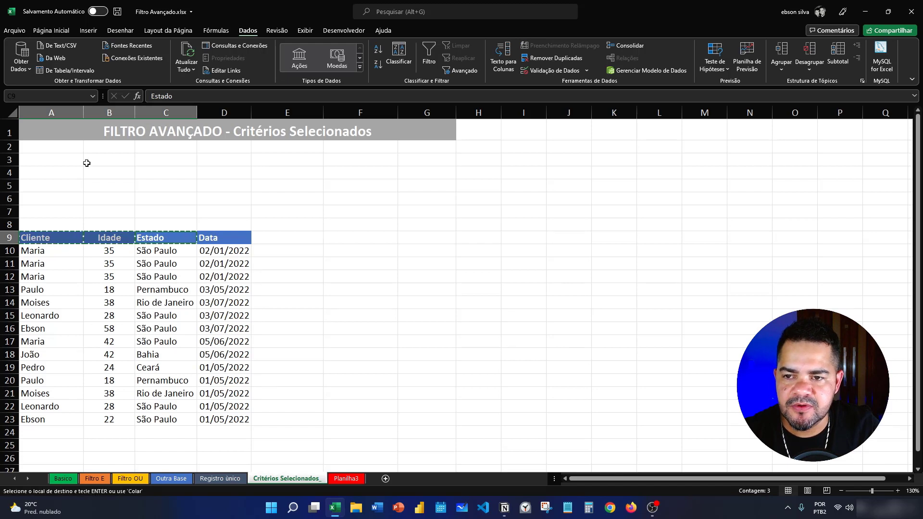
{"action": "left_click", "coordinate": [64, 169]}
{"action": "key", "text": "ctrl+v"}
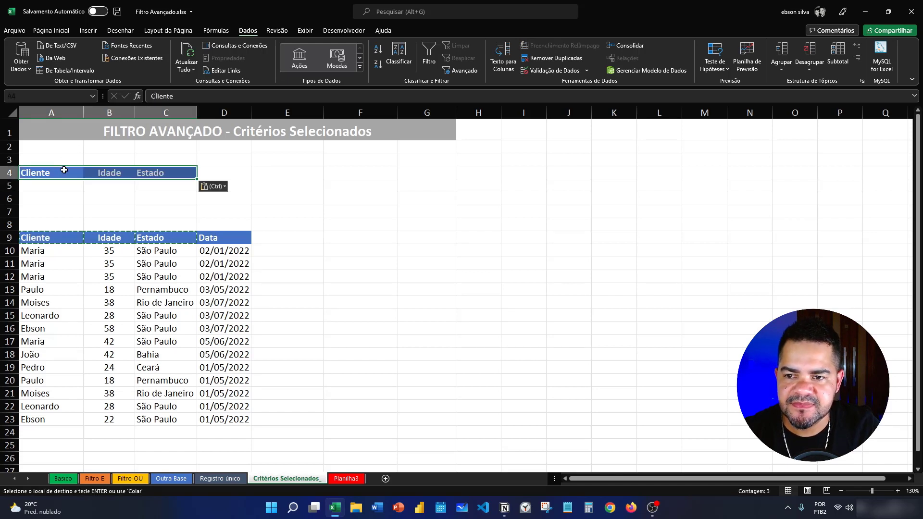
{"action": "key", "text": "Escape"}
Step: Fill the criteria row A5:C5 with the client name found in A10, age 35 and state São Paulo
{"action": "left_click", "coordinate": [62, 188]}
{"action": "type", "text": "Maria"}
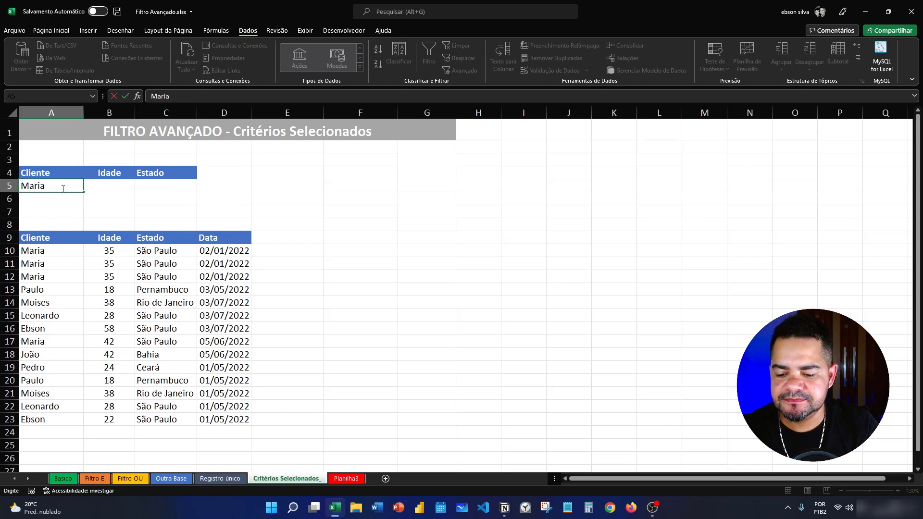
{"action": "key", "text": "Tab"}
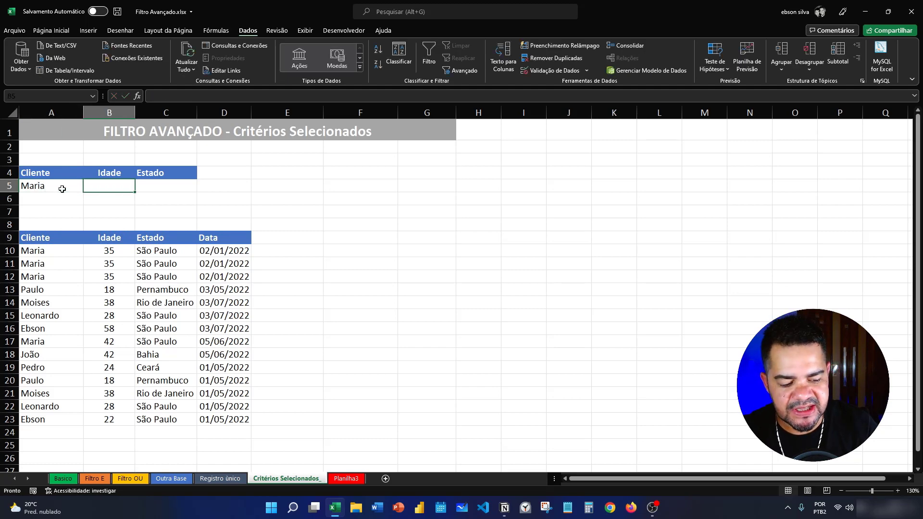
{"action": "type", "text": "35"}
{"action": "key", "text": "Tab"}
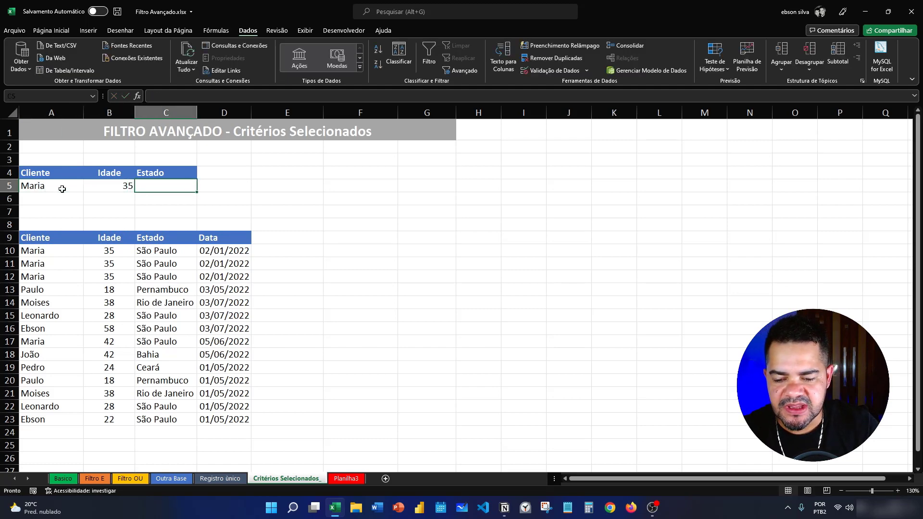
{"action": "type", "text": "São Paulo"}
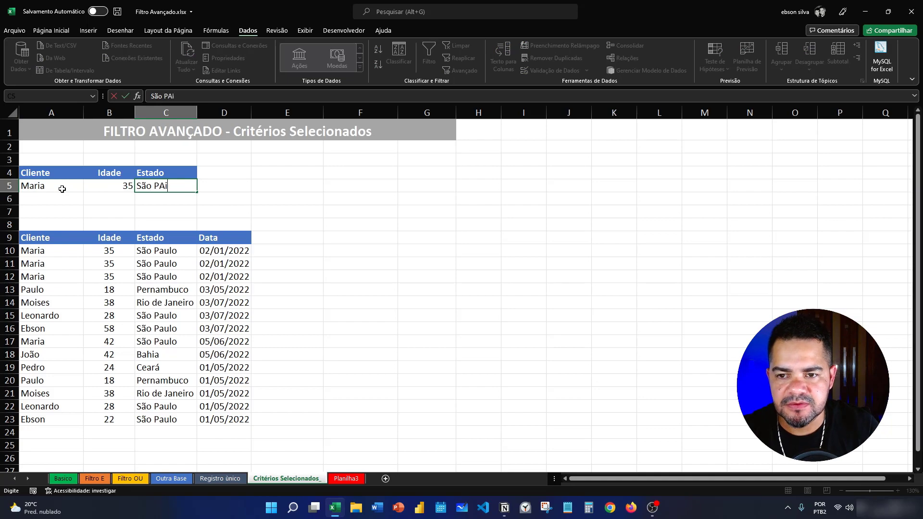
{"action": "key", "text": "Return"}
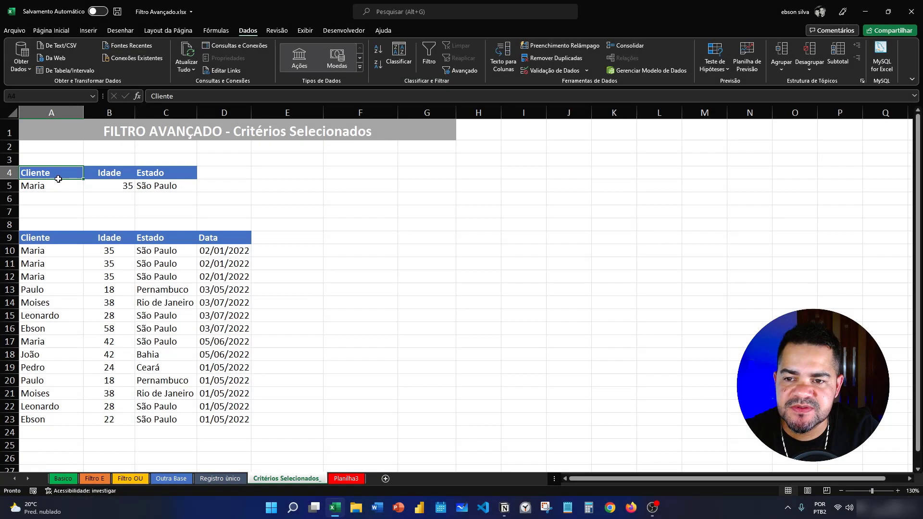
{"action": "left_click_drag", "start_coordinate": [55, 173], "coordinate": [195, 186]}
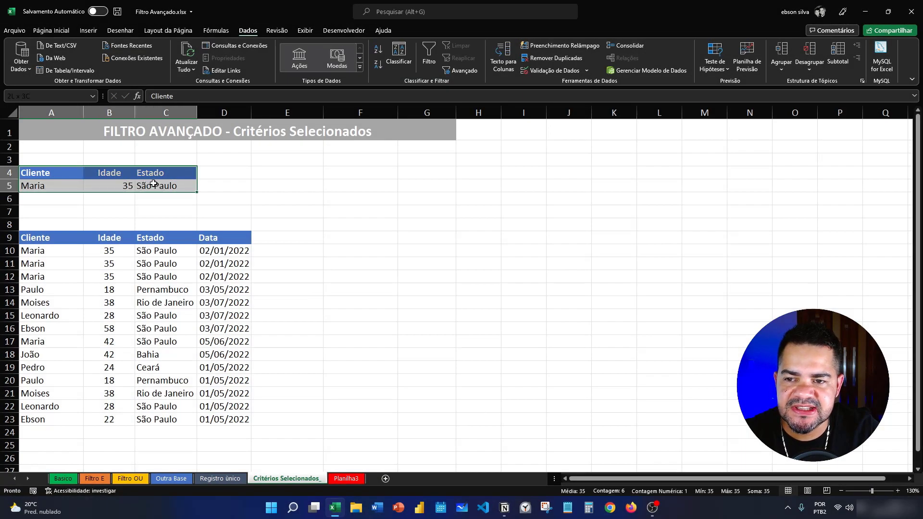
{"action": "left_click", "coordinate": [284, 423]}
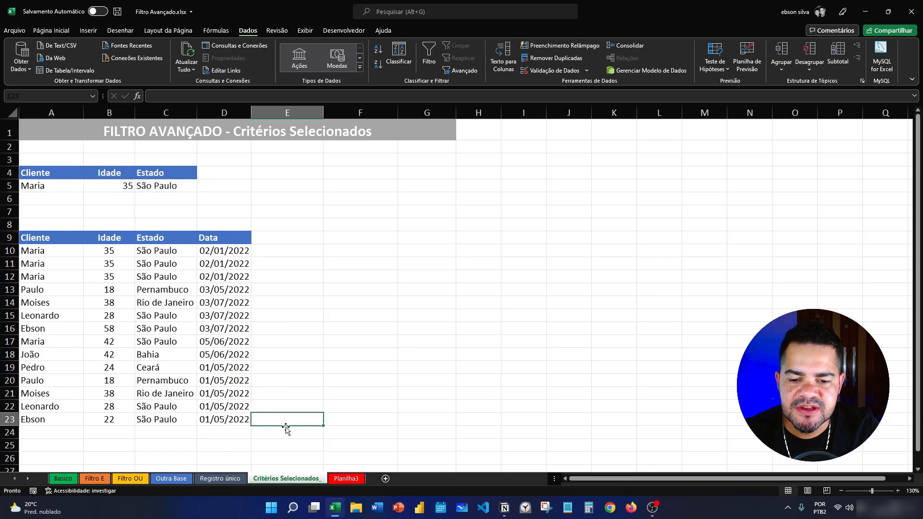
Step: Widen columns A and B on the Planilha3 sheet to make room for the extracted Cliente and Data values
{"action": "left_click", "coordinate": [346, 479]}
{"action": "left_click", "coordinate": [38, 174]}
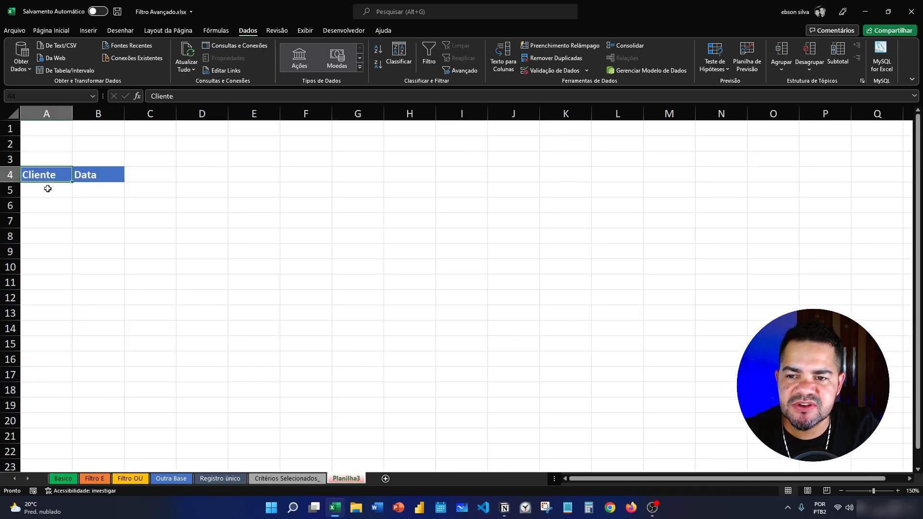
{"action": "left_click", "coordinate": [60, 186]}
{"action": "left_click_drag", "start_coordinate": [72, 113], "coordinate": [169, 109]}
{"action": "left_click", "coordinate": [242, 206]}
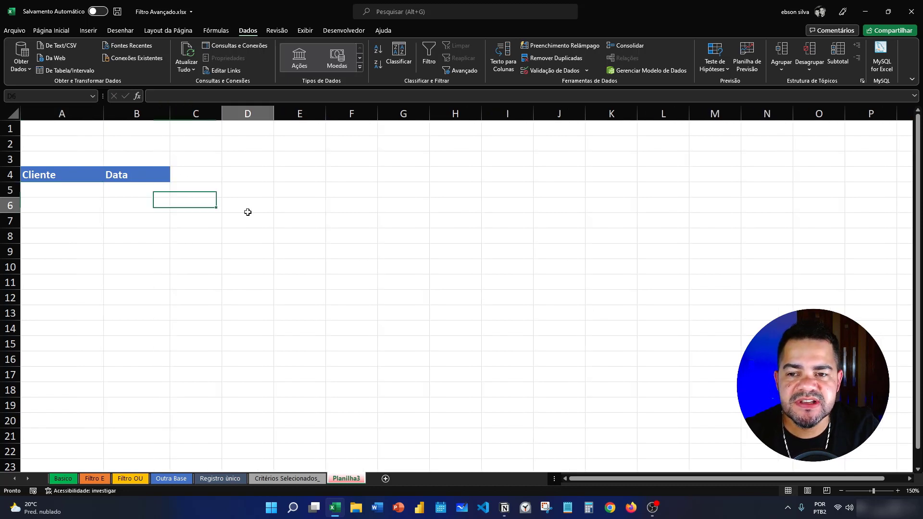
{"action": "left_click", "coordinate": [243, 239]}
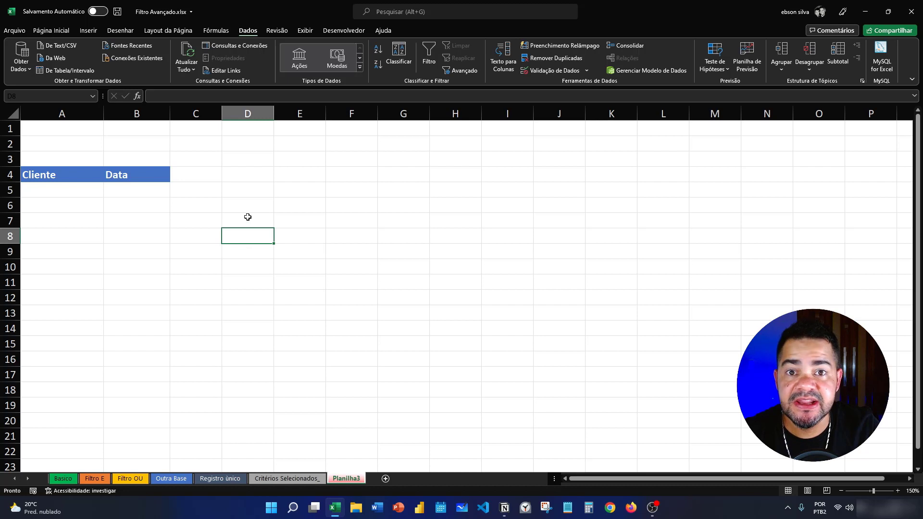
Step: Start an Advanced Filter from Planilha3 with A9:D23 on Critérios Selecionados_ as the list range
{"action": "left_click", "coordinate": [287, 478]}
{"action": "left_click", "coordinate": [450, 317]}
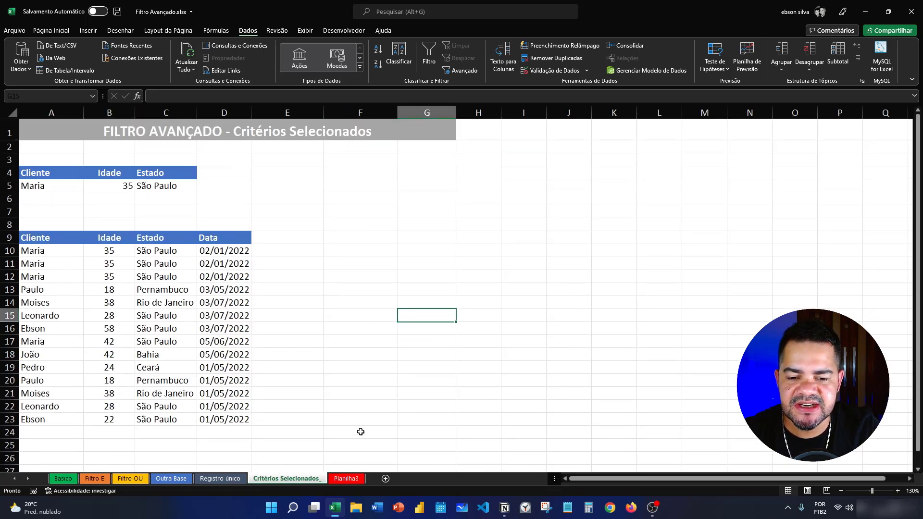
{"action": "left_click", "coordinate": [346, 478]}
{"action": "left_click", "coordinate": [117, 219]}
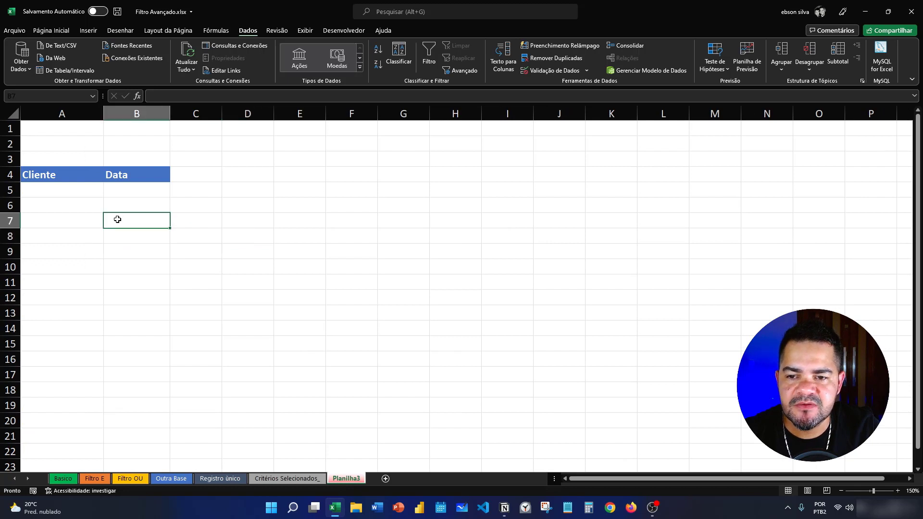
{"action": "left_click", "coordinate": [464, 70]}
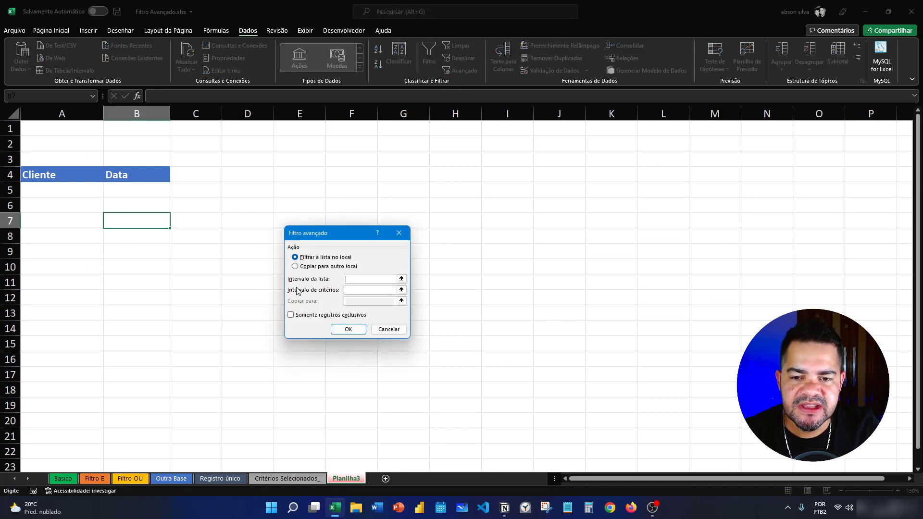
{"action": "left_click", "coordinate": [402, 279]}
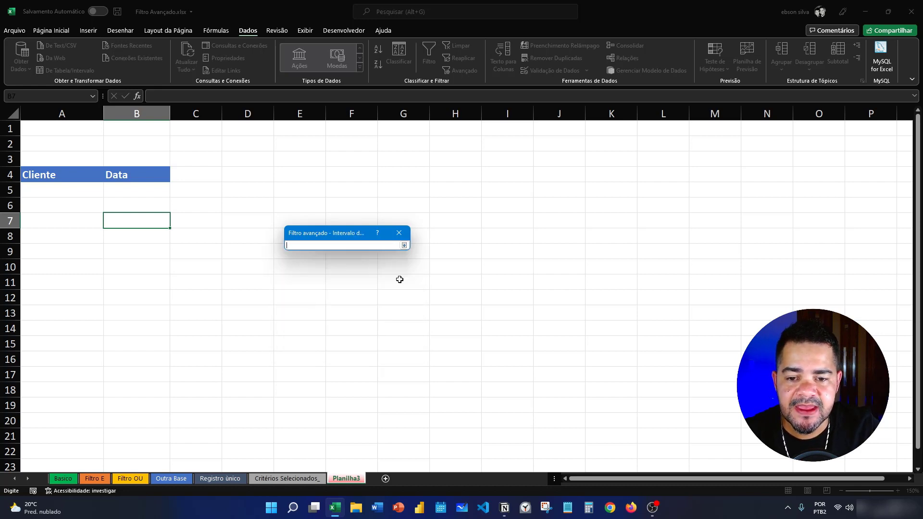
{"action": "left_click", "coordinate": [307, 478]}
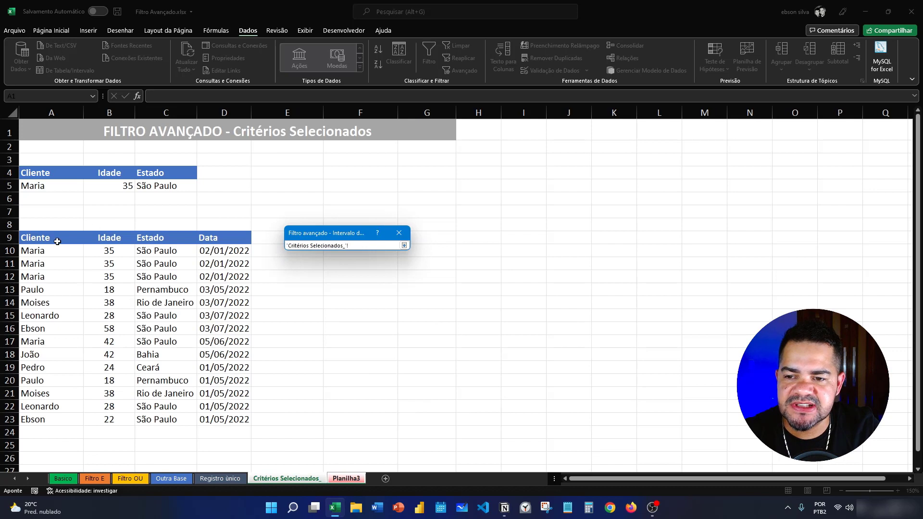
{"action": "left_click_drag", "start_coordinate": [57, 241], "coordinate": [247, 420]}
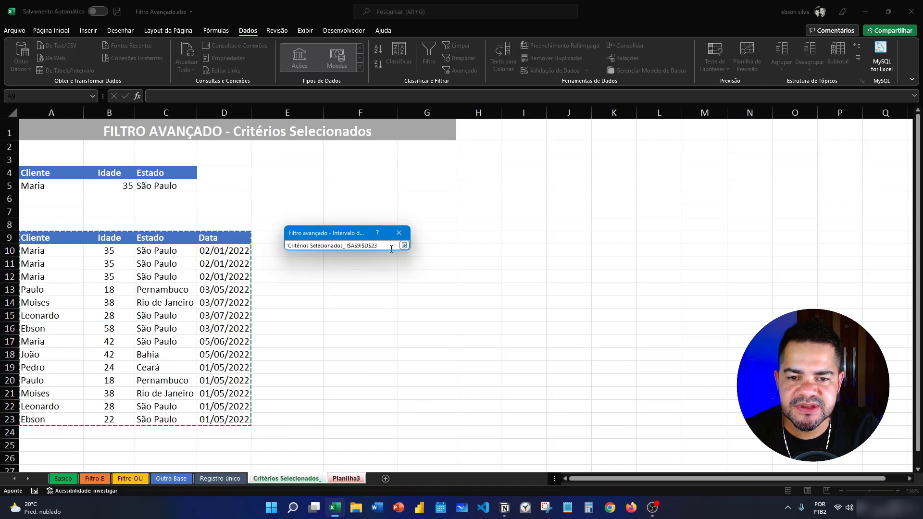
{"action": "left_click", "coordinate": [404, 245]}
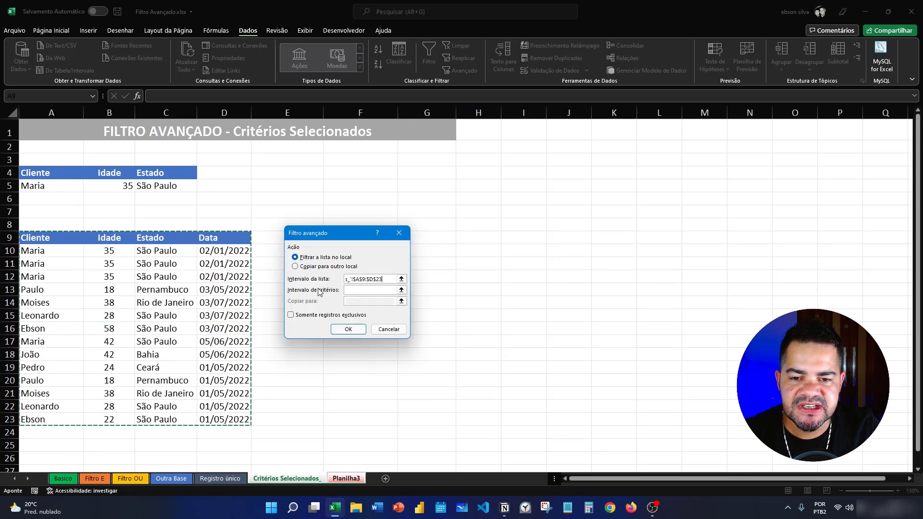
Step: Set the filter's criteria range to A4:C5 on the Critérios Selecionados_ sheet
{"action": "left_click", "coordinate": [402, 292]}
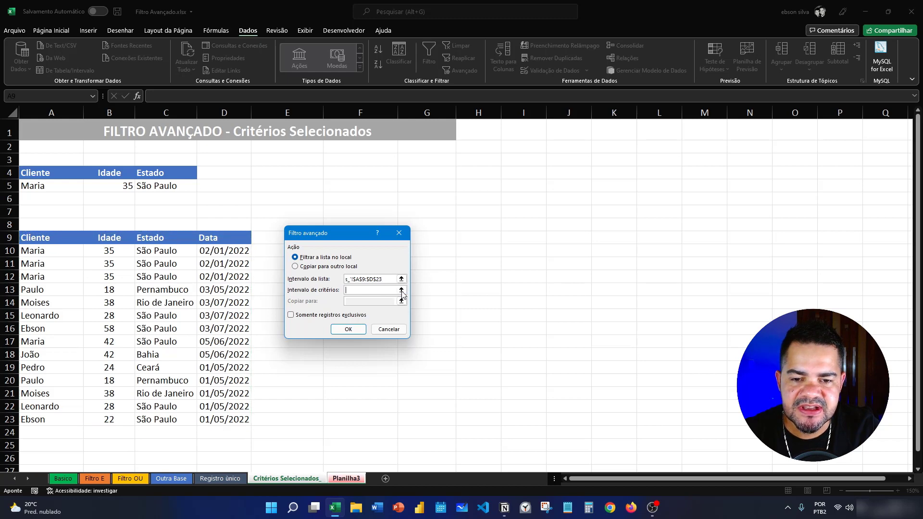
{"action": "left_click", "coordinate": [402, 292]}
{"action": "key", "text": "ctrl+Page_Down"}
{"action": "left_click", "coordinate": [303, 478]}
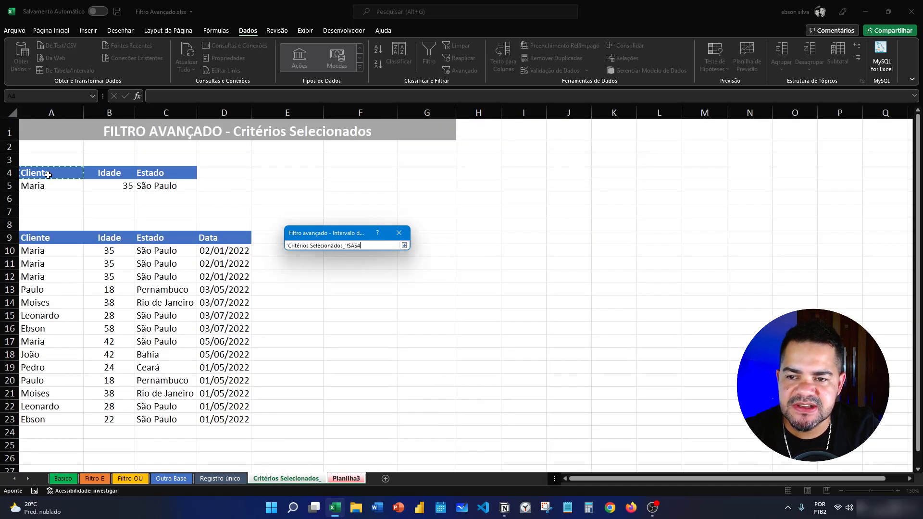
{"action": "left_click_drag", "start_coordinate": [48, 174], "coordinate": [159, 185]}
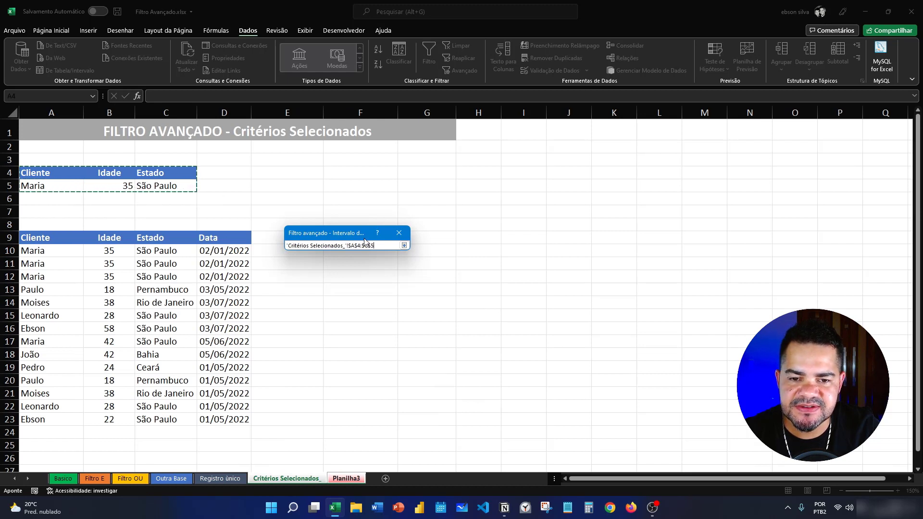
{"action": "left_click", "coordinate": [404, 245]}
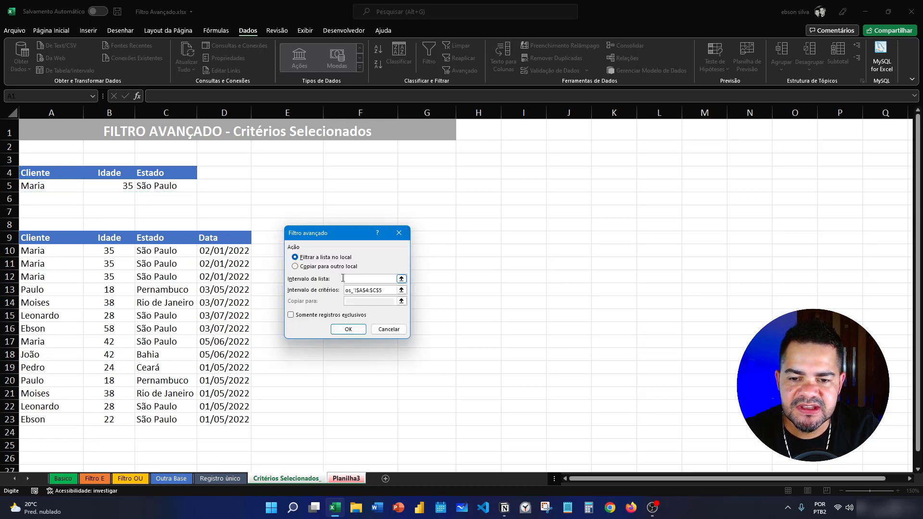
Step: Set the filter to copy to another location, with the Planilha3 headings A4:B4 as destination, and run it
{"action": "left_click", "coordinate": [295, 267]}
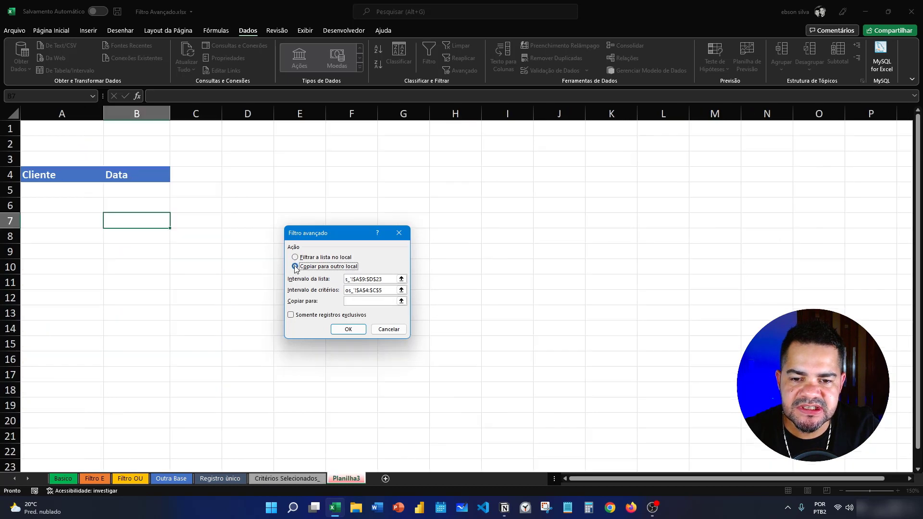
{"action": "left_click", "coordinate": [401, 301]}
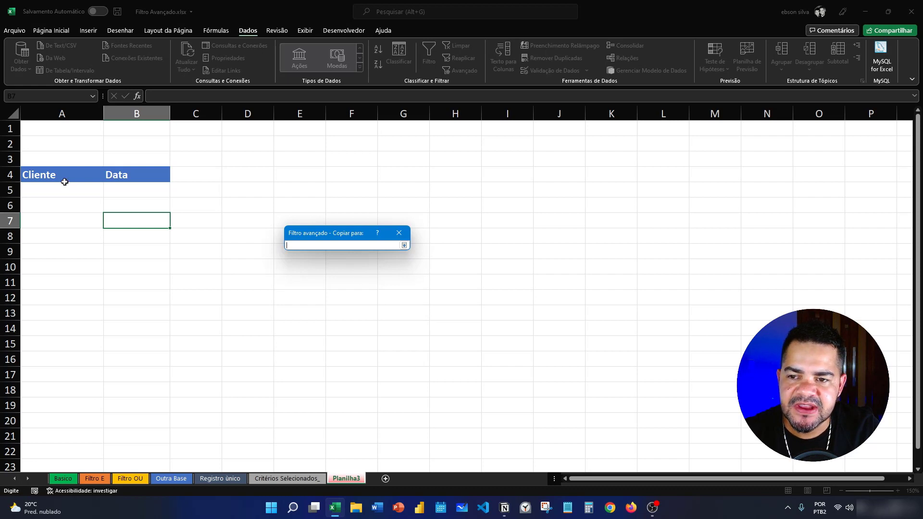
{"action": "left_click_drag", "start_coordinate": [61, 175], "coordinate": [110, 176]}
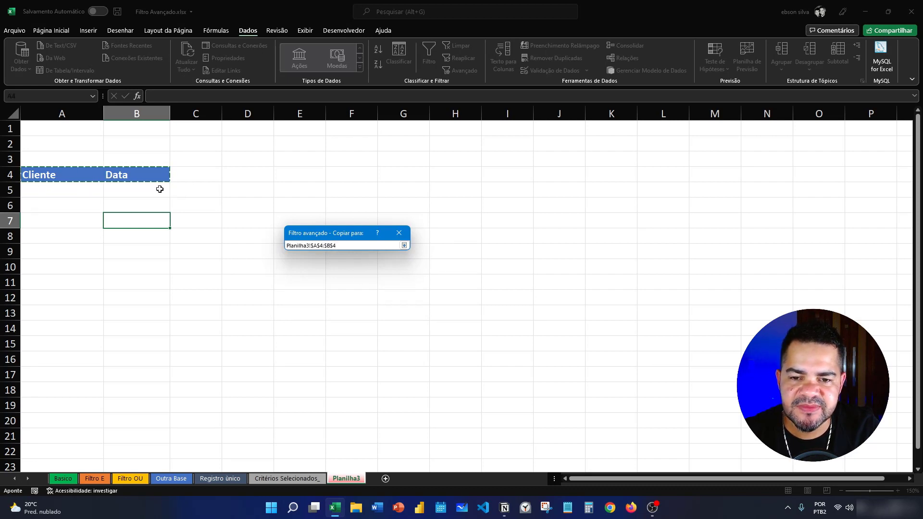
{"action": "left_click", "coordinate": [404, 245]}
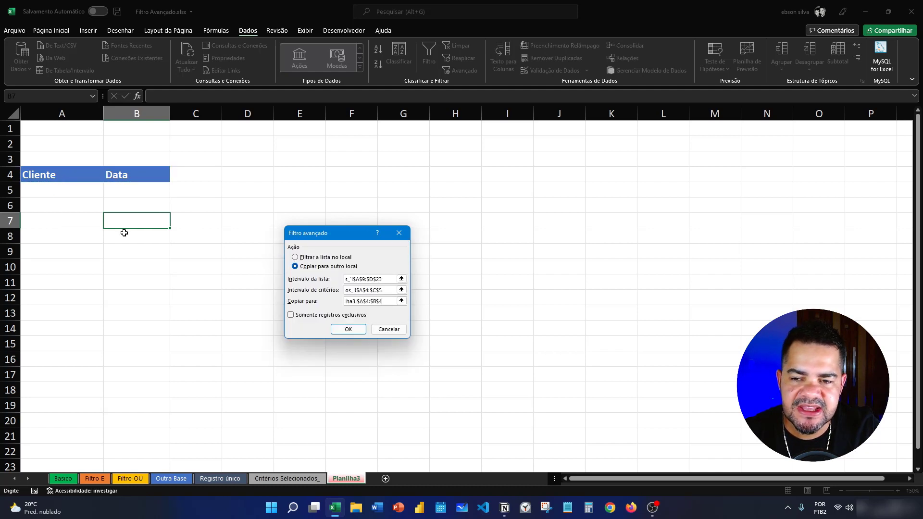
{"action": "left_click", "coordinate": [348, 330]}
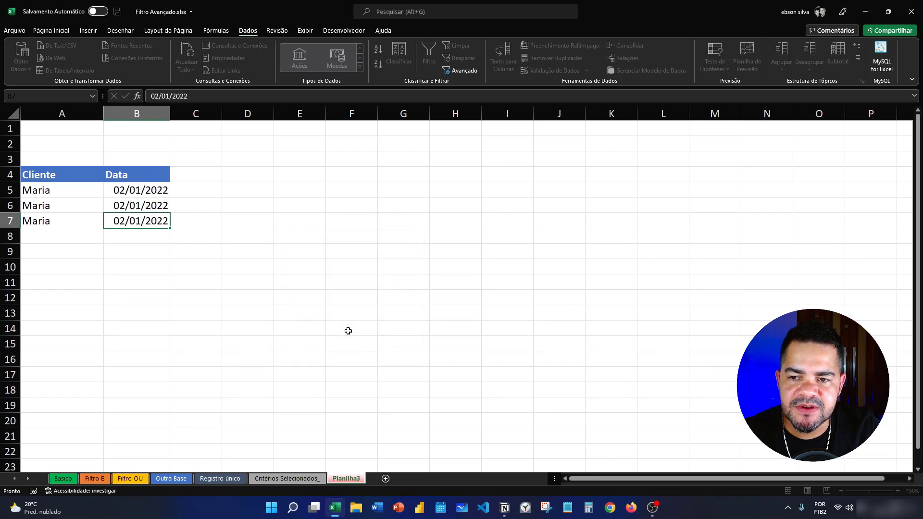
Step: Compare the records extracted on Planilha3 with the criteria on Critérios Selecionados_, and show the desktop
{"action": "left_click", "coordinate": [203, 277]}
{"action": "left_click", "coordinate": [69, 191]}
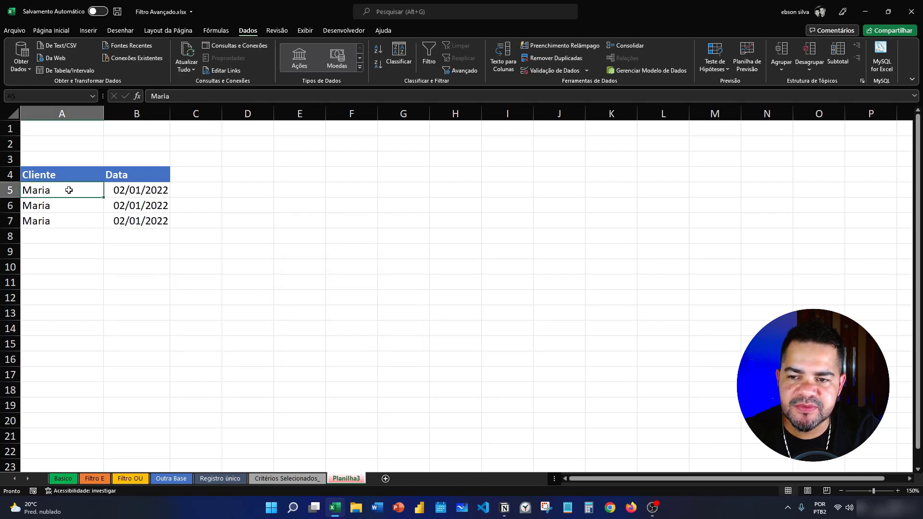
{"action": "left_click", "coordinate": [124, 189]}
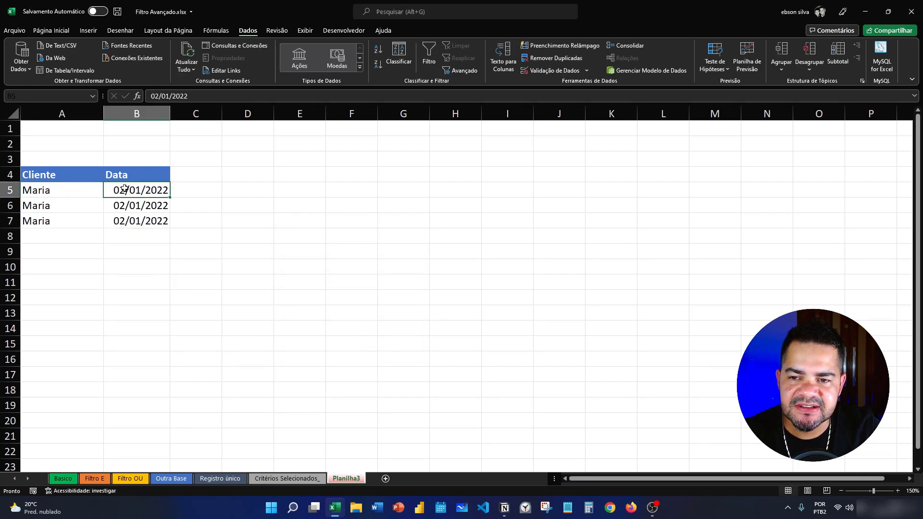
{"action": "left_click", "coordinate": [308, 477]}
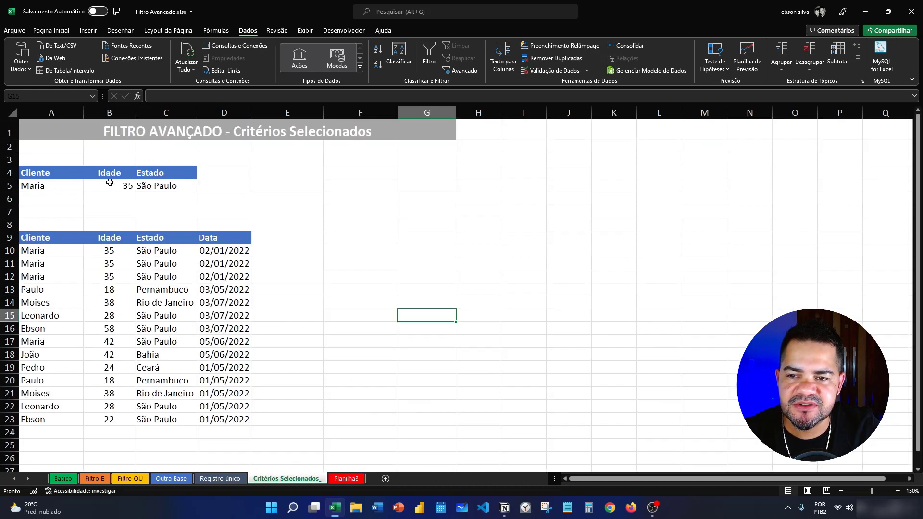
{"action": "left_click", "coordinate": [176, 188]}
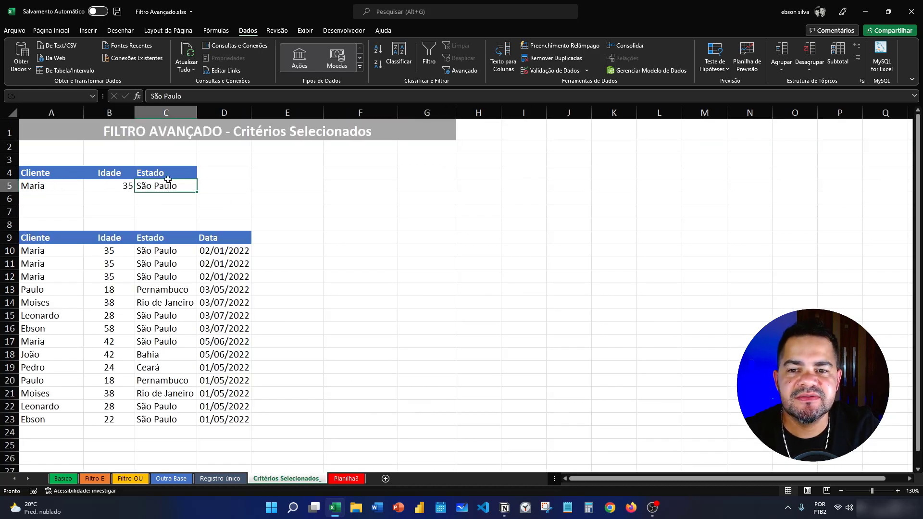
{"action": "key", "text": "ctrl+Page_Down"}
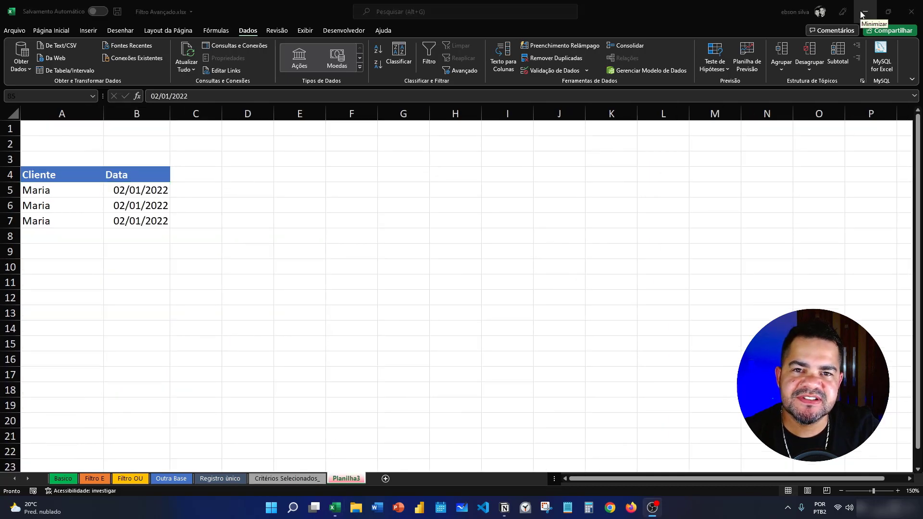
{"action": "key", "text": "super+d"}
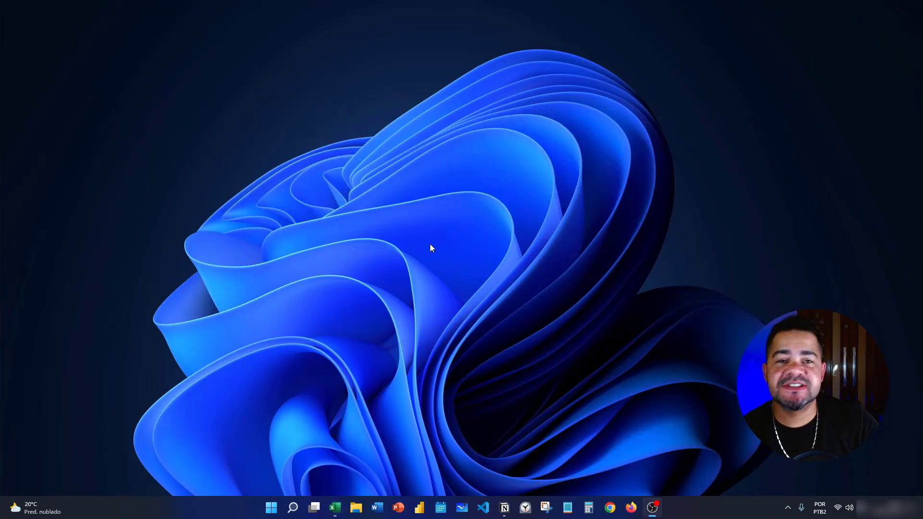